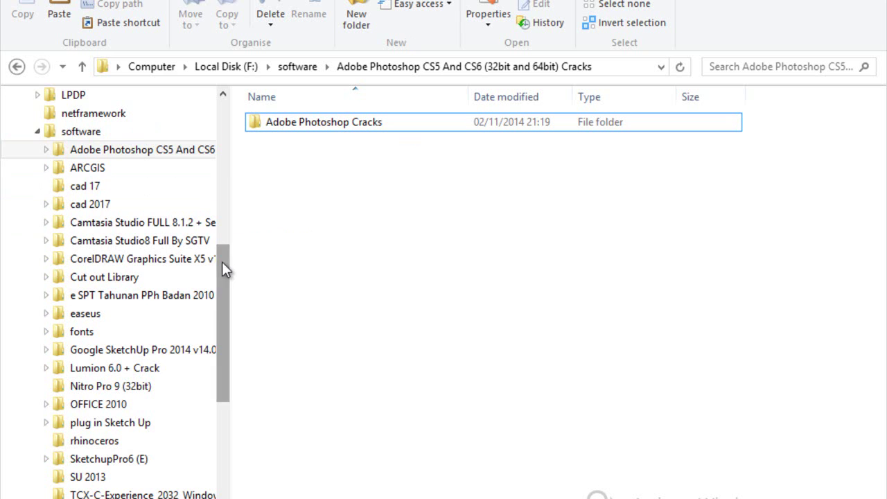
- Collapse the expanded folders in the navigation tree and open Local Disk (F:)
drag(222, 261, 224, 150)
click(38, 295)
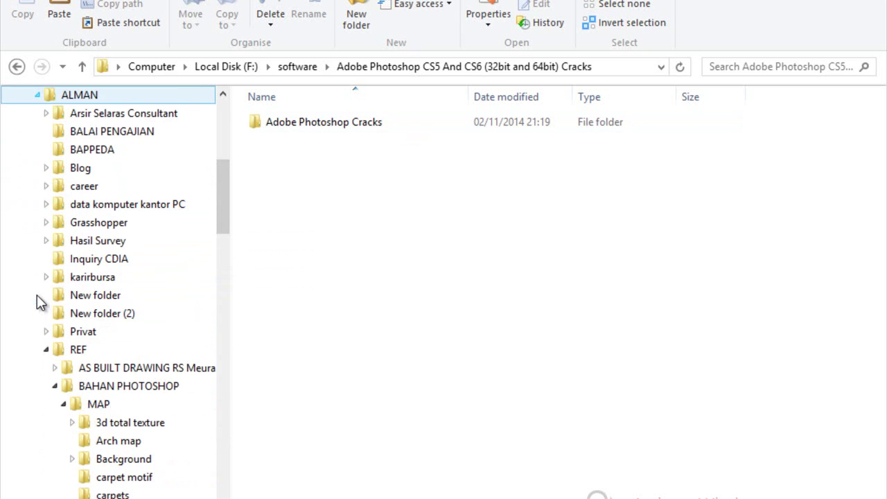
scroll(139, 209, up, 3)
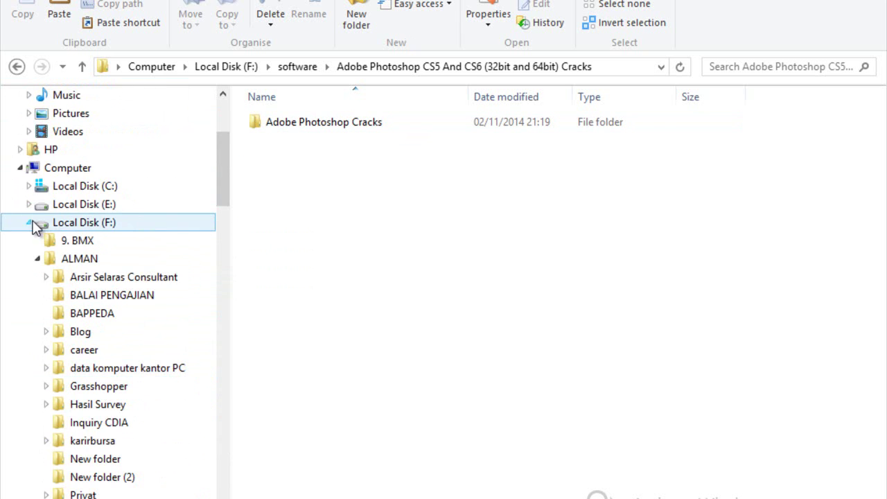
click(29, 223)
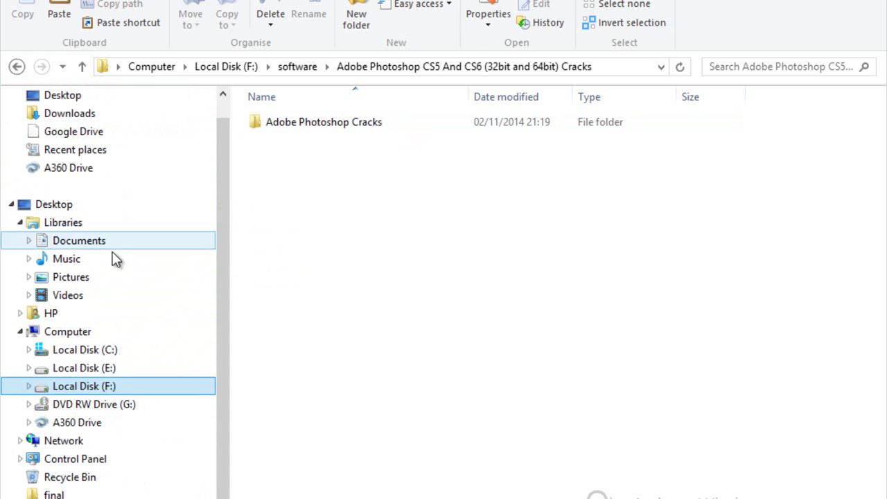
click(84, 386)
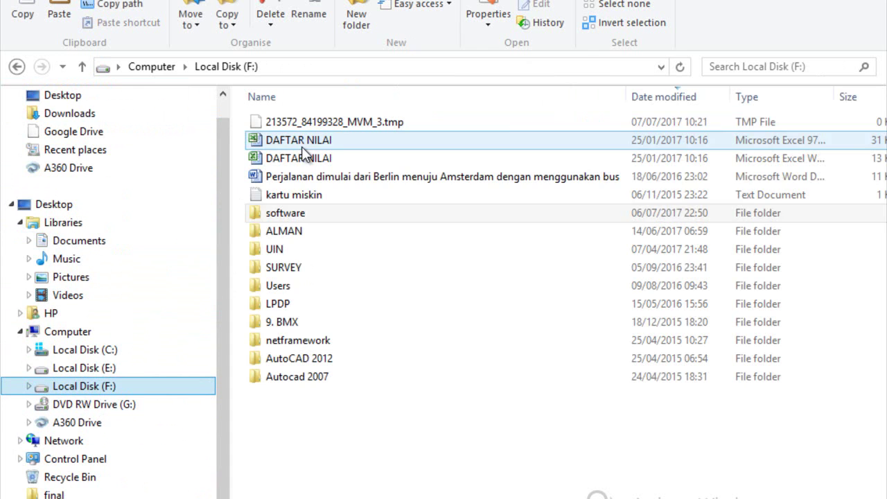
- Open the SKY folder under UIN, Presentasi Digital Arsitektur, RENDER, LIBRARY
double_click(276, 250)
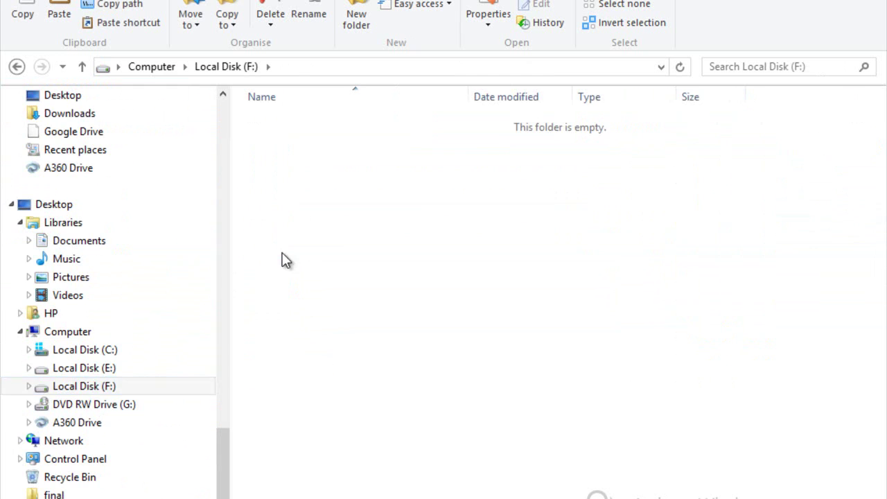
double_click(295, 182)
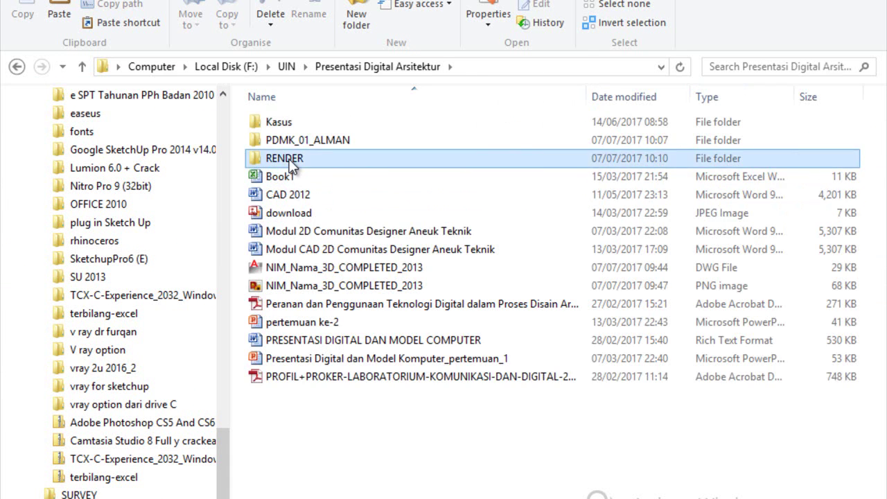
double_click(291, 154)
double_click(296, 143)
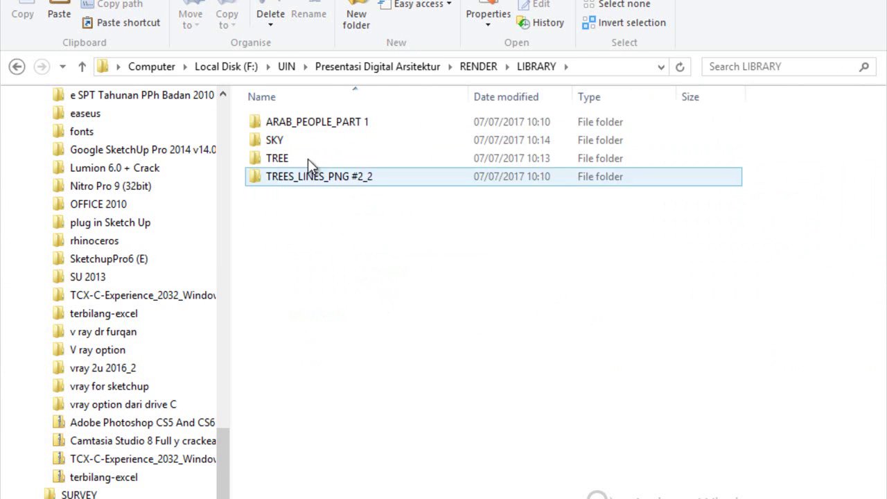
click(318, 130)
double_click(286, 143)
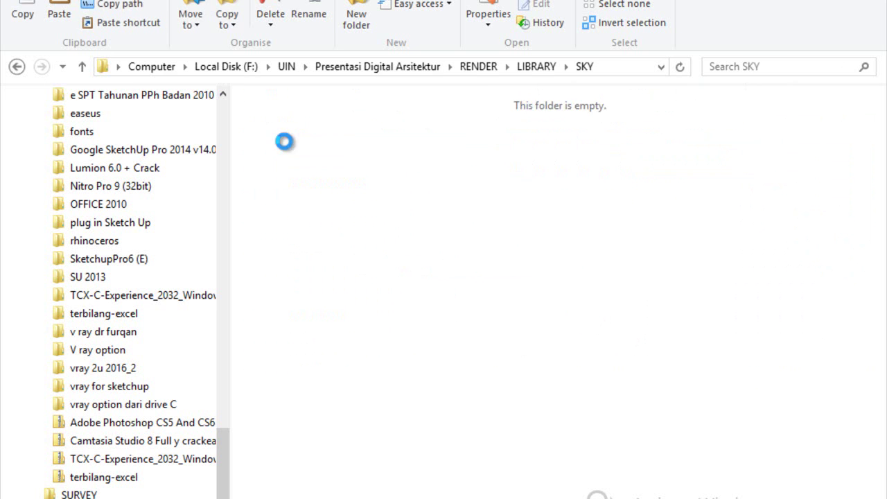
- Place the blue sky image named sky into the RENDER.png document in Photoshop at its default 100% size
click(287, 244)
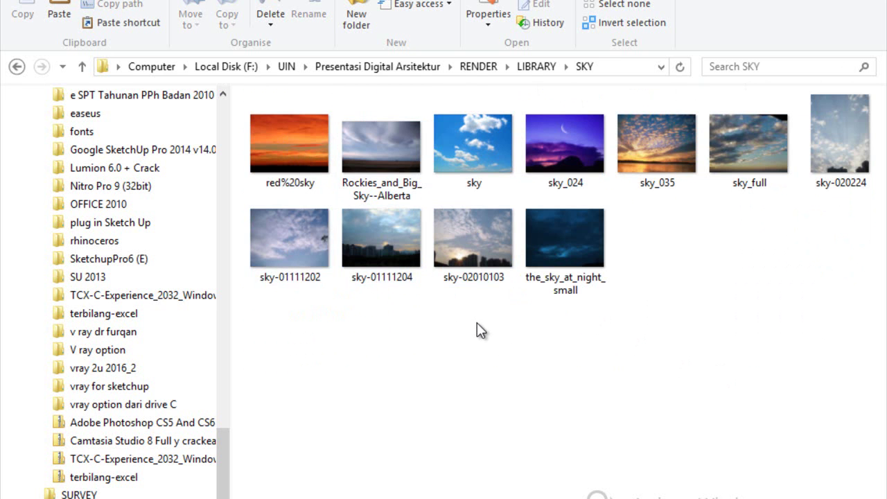
click(480, 172)
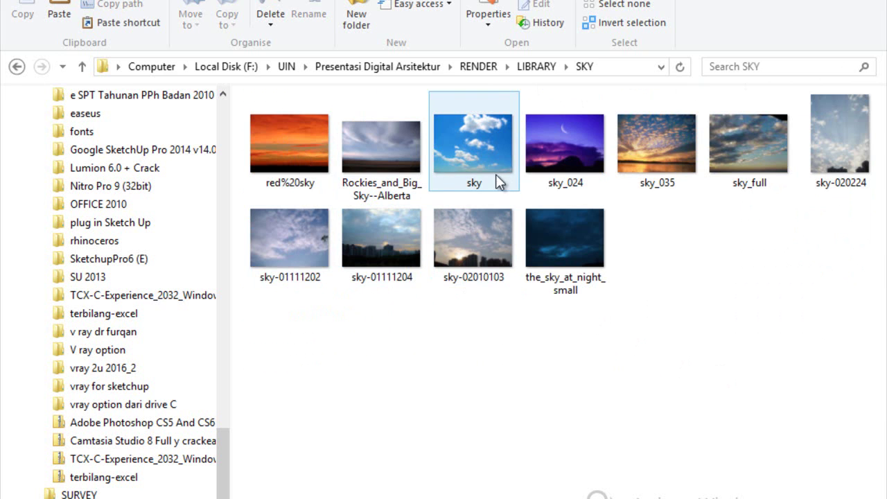
click(469, 147)
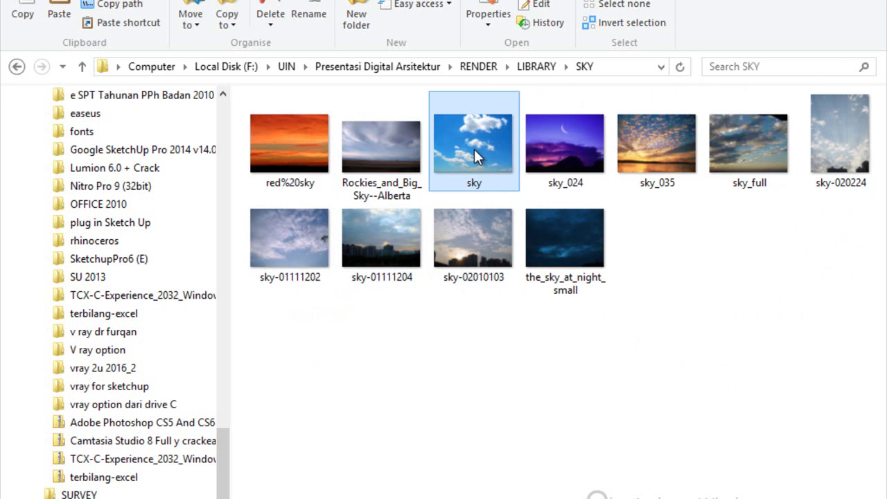
drag(483, 149, 409, 498)
drag(508, 239, 511, 240)
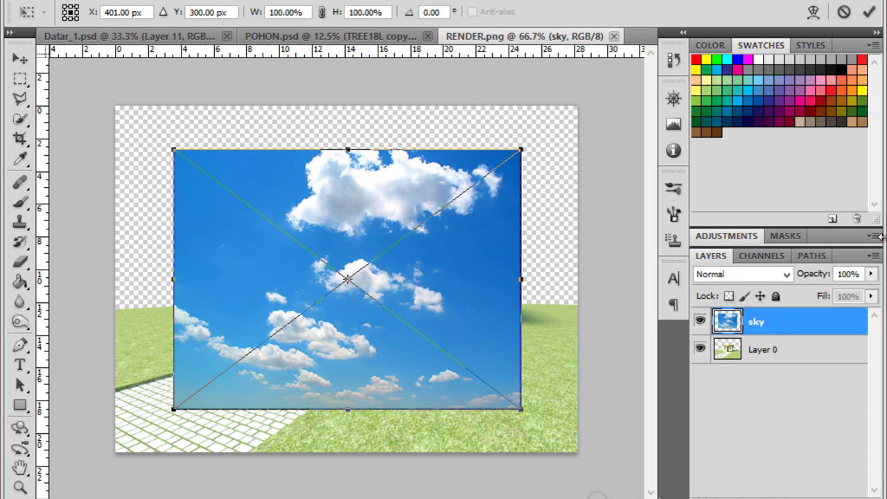
key(Return)
key(b)
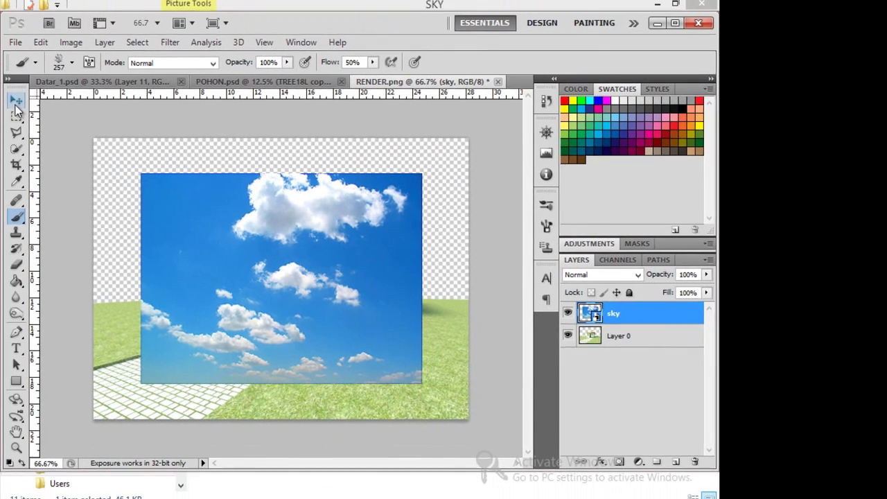
- Reorder the sky layer beneath Layer 0 and move the sky image to the canvas's upper-left corner
click(19, 67)
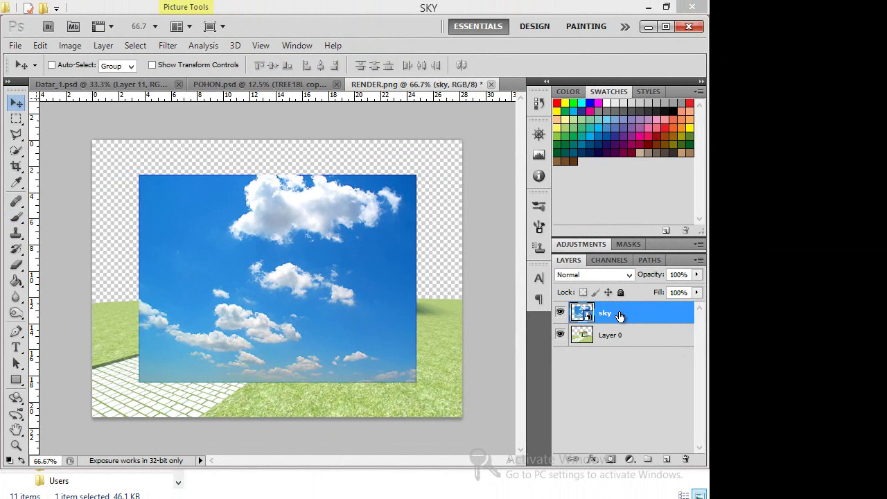
drag(620, 315, 620, 349)
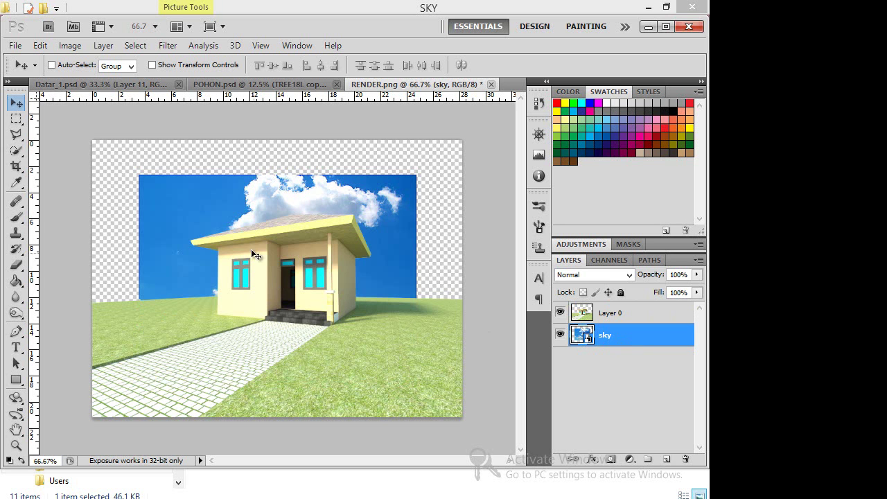
key(shift+Up)
drag(208, 211, 163, 145)
mouse_move(168, 218)
mouse_down()
mouse_move(151, 152)
mouse_move(143, 214)
mouse_move(162, 213)
mouse_up()
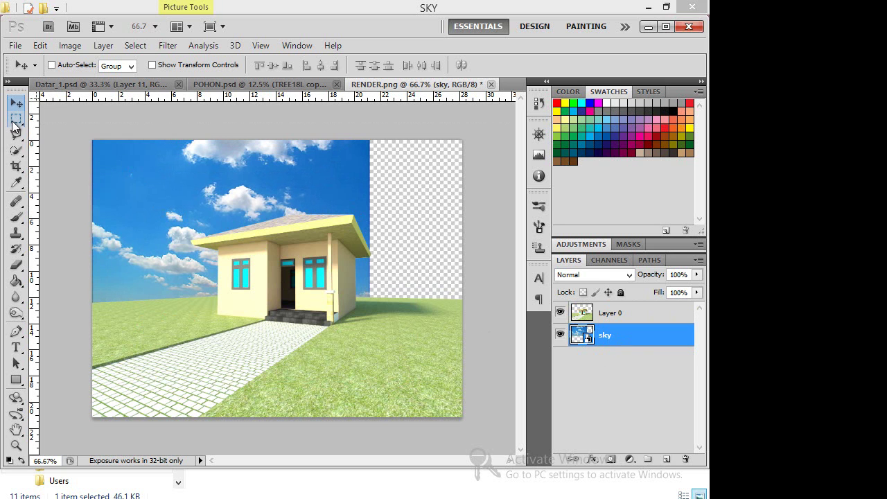
- Free-transform the sky layer proportionally to about 134% so it reaches the canvas's right edge
click(16, 123)
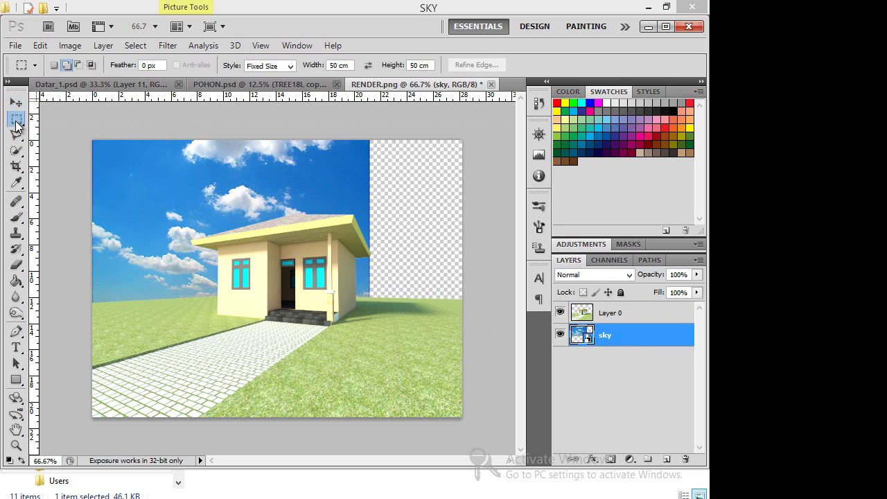
click(16, 126)
right_click(16, 126)
click(16, 126)
right_click(174, 186)
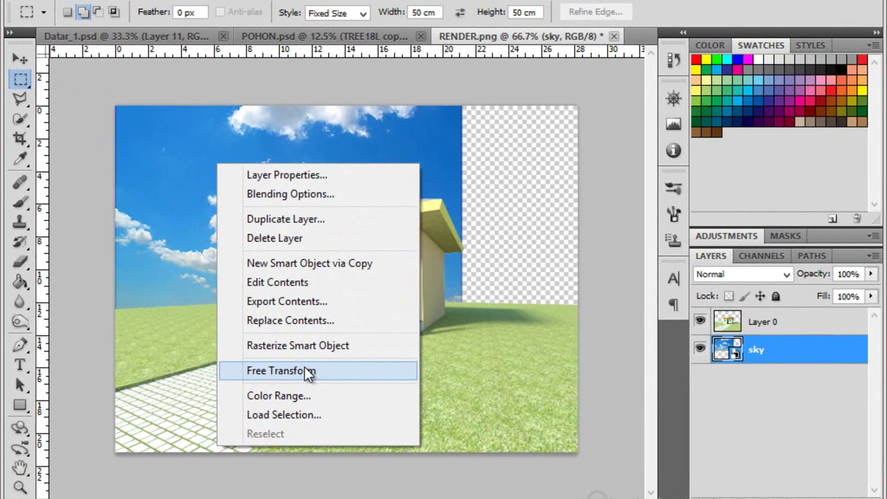
click(246, 353)
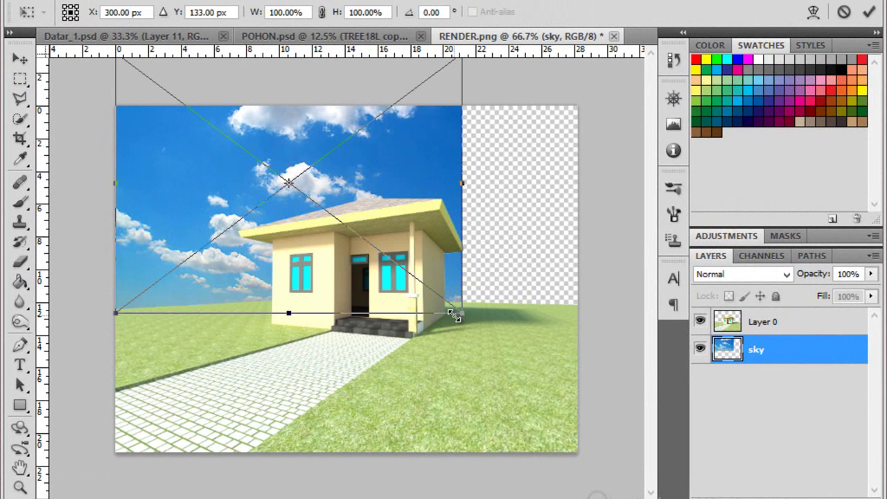
drag(462, 313, 606, 363)
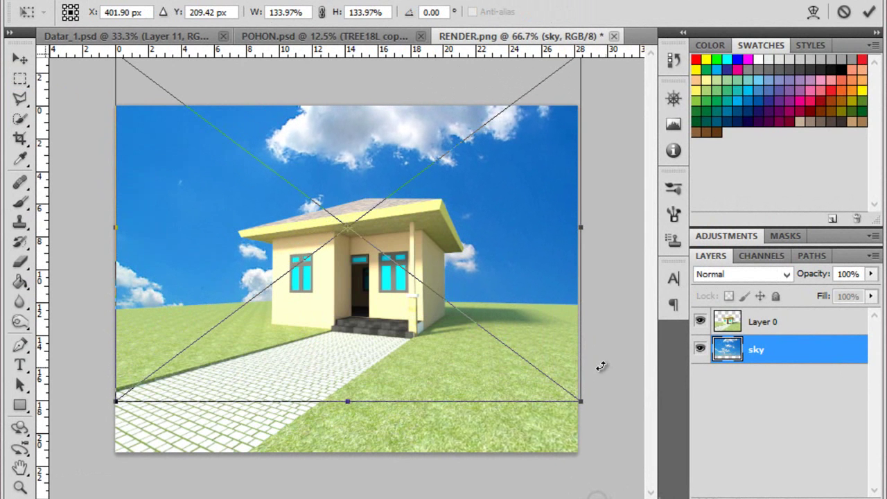
key(Return)
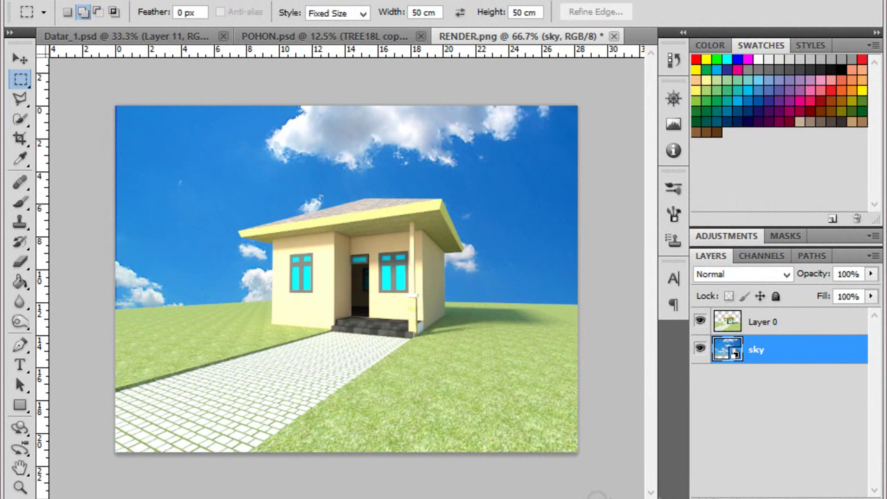
- Hide the sky layer and place the Rockies_and_Big_Sky--Alberta image from the SKY folder into RENDER.png
mouse_move(414, 497)
click(698, 350)
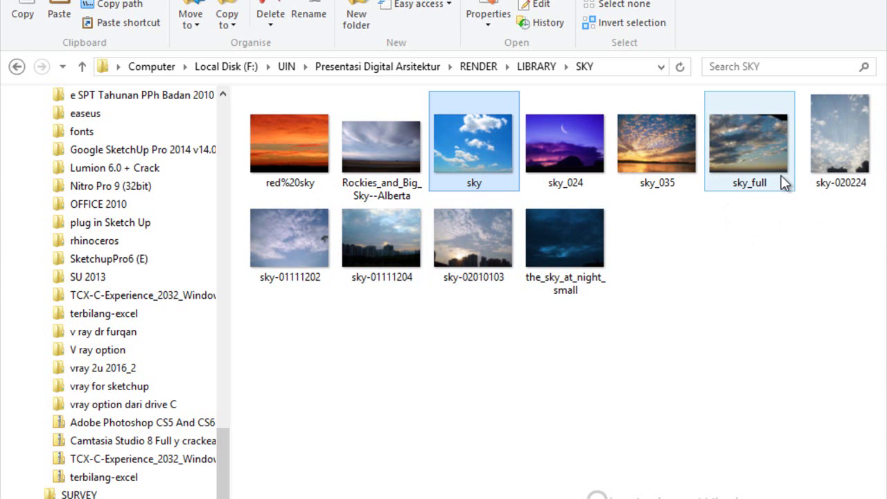
drag(396, 160, 477, 284)
key(Return)
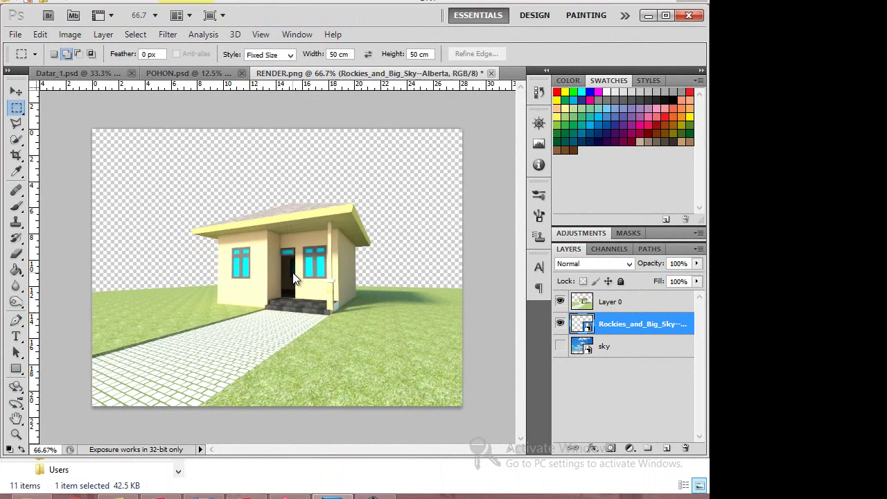
- Move the small Rockies_and_Big_Sky--Alberta image from behind the house to the empty area at its upper left
right_click(339, 282)
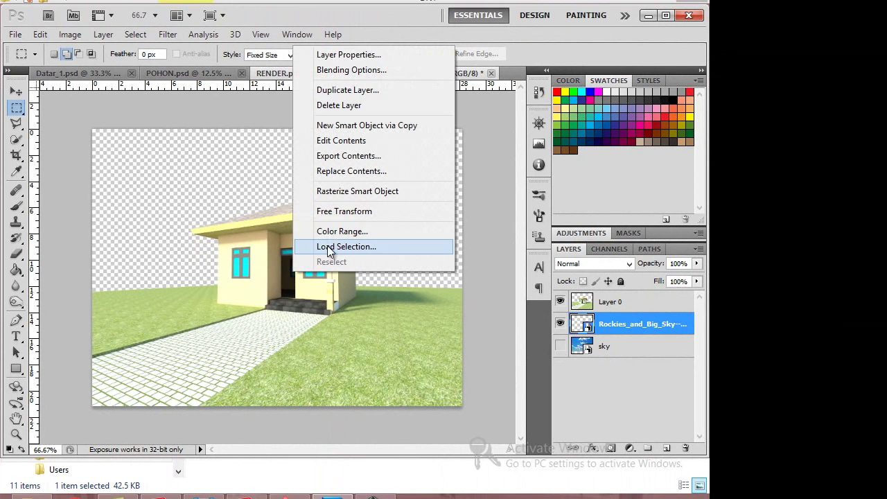
click(16, 92)
click(17, 92)
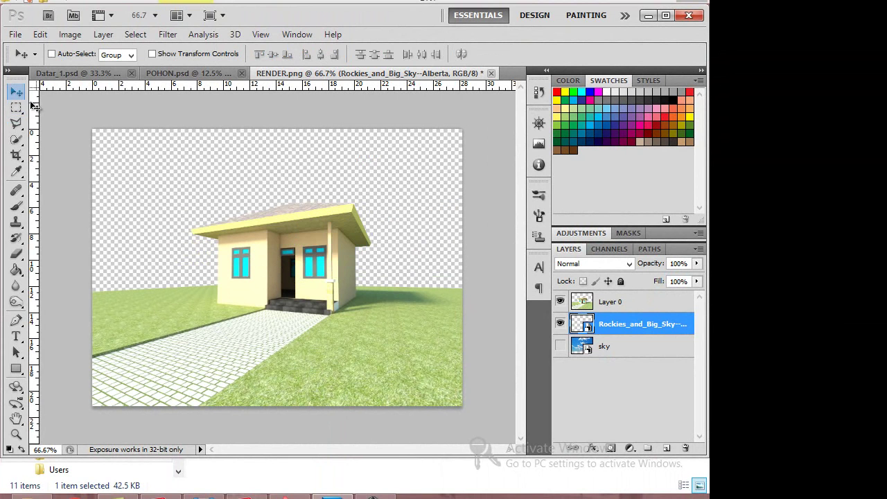
drag(301, 263, 178, 181)
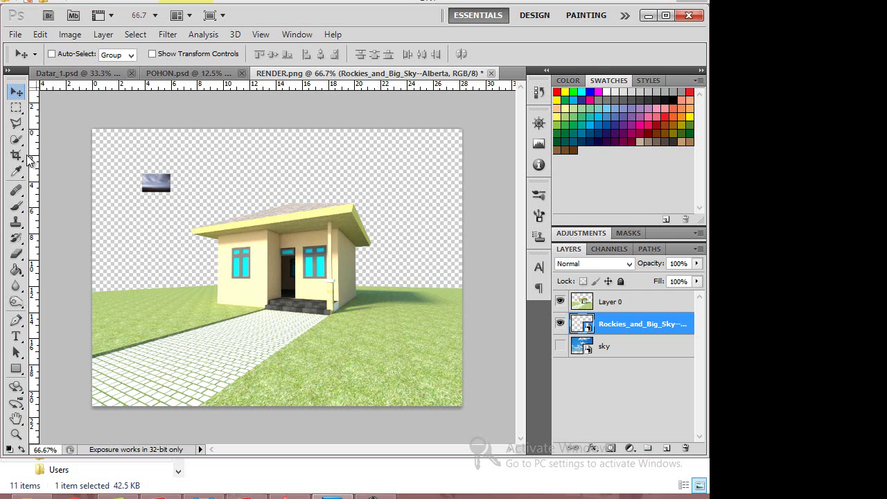
- Free-transform the Rockies_and_Big_Sky--Alberta image, repositioning and enlarging it to fill the whole area behind the house
click(16, 107)
right_click(154, 183)
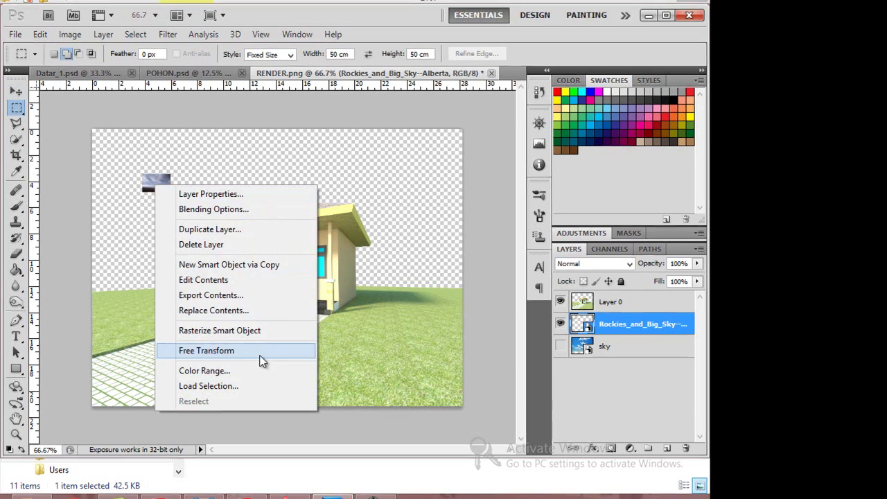
click(259, 350)
drag(213, 186, 200, 154)
drag(351, 263, 626, 347)
key(Return)
key(m)
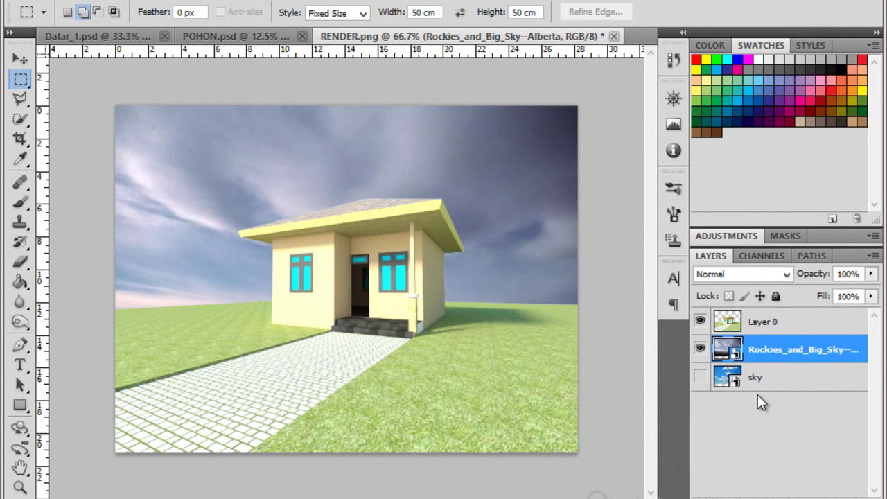
- Compare the two backgrounds by switching visibility from the Rockies_and_Big_Sky--Alberta layer to the sky layer and back
click(701, 350)
click(700, 376)
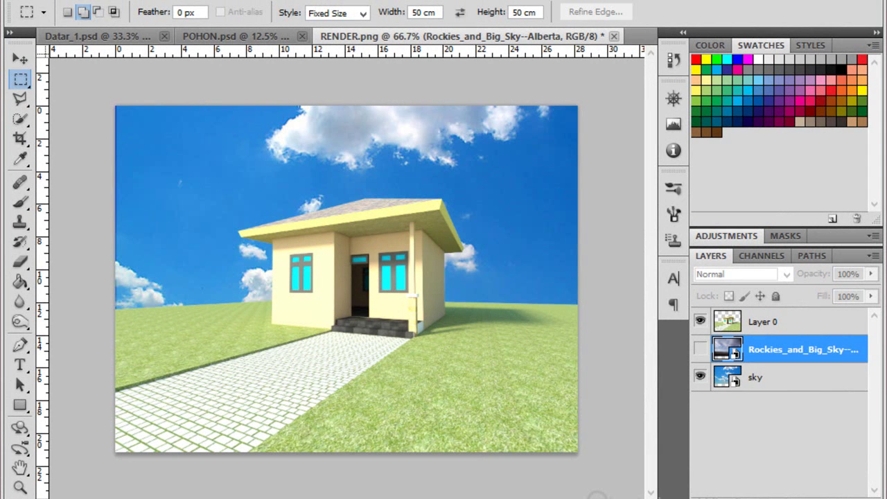
click(700, 349)
click(699, 378)
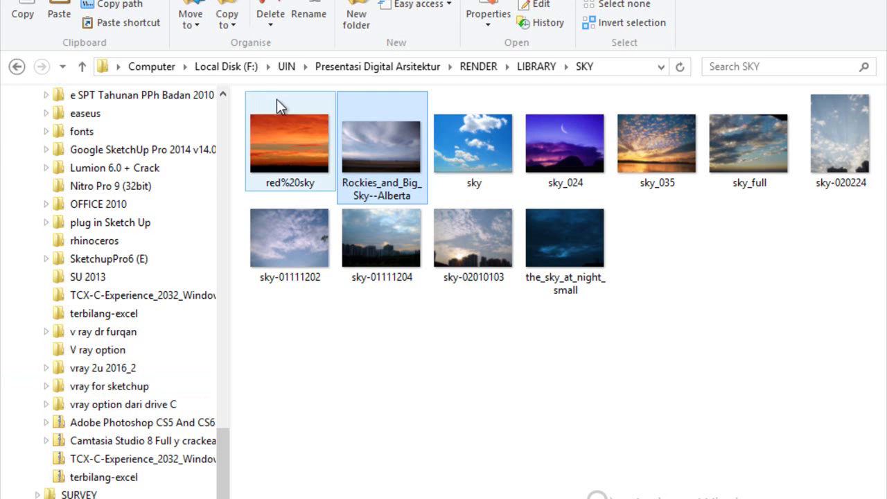
- Switch to the LIBRARY folder in File Explorer, open the nested ARAB_PEOPLE_PART 1 folder and browse its people cutouts
click(82, 66)
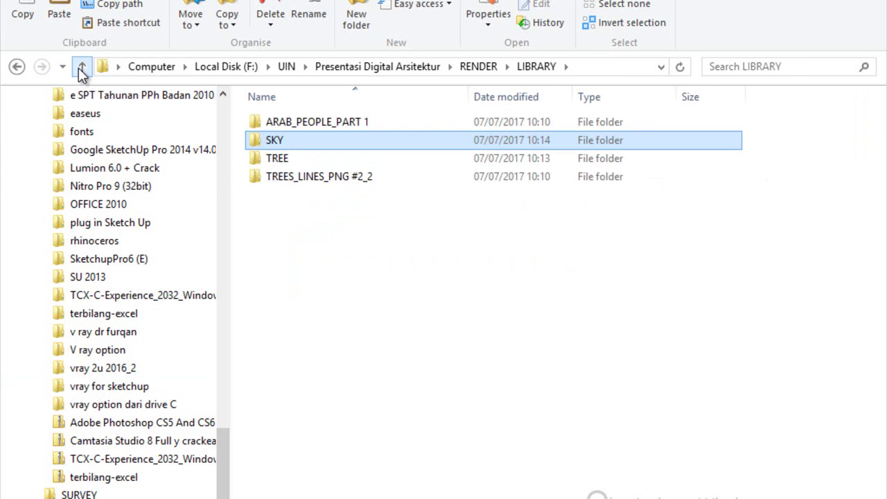
ctrl+click(295, 160)
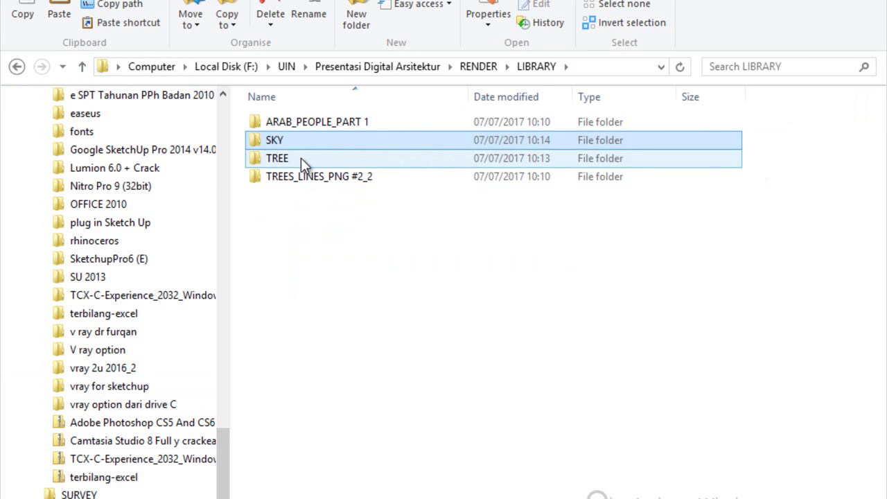
click(287, 140)
double_click(286, 122)
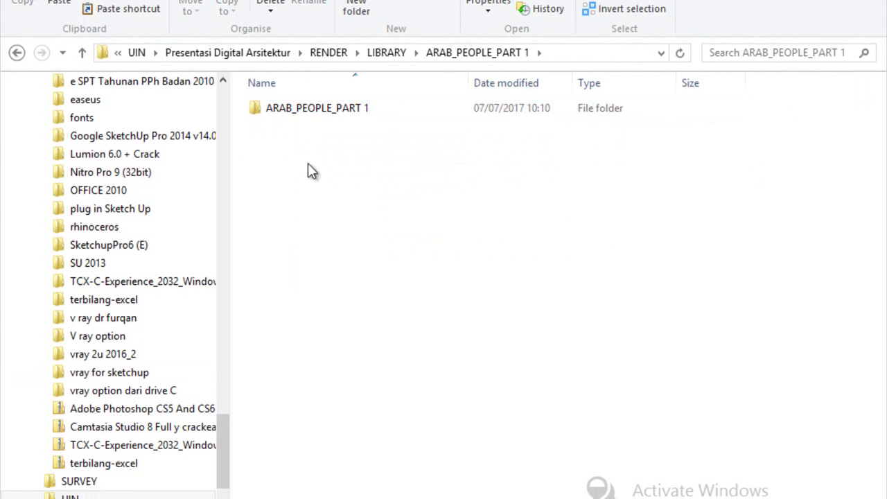
double_click(303, 108)
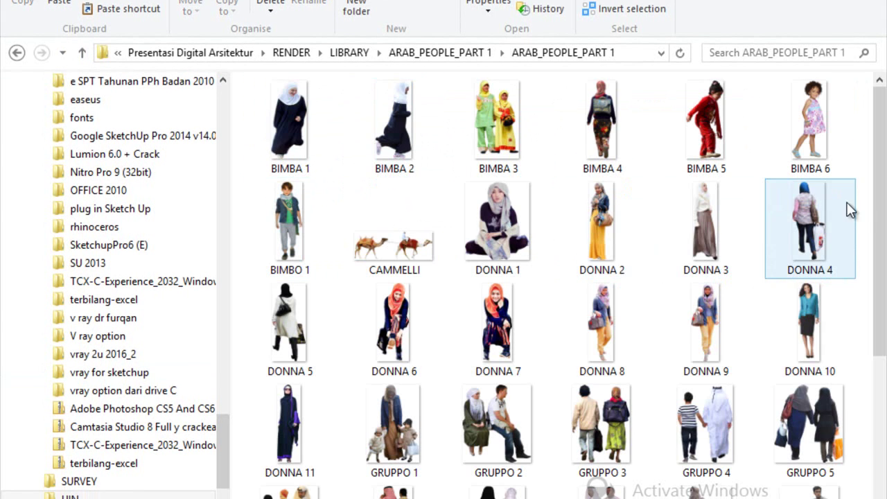
drag(881, 219, 879, 298)
click(425, 273)
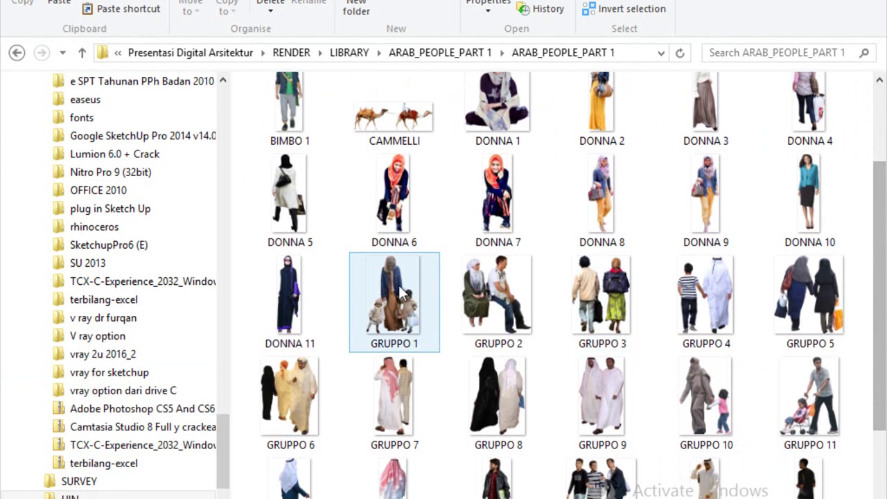
- Place the GRUPPO 1 people cutout into the render and move its layer above Layer 0
scroll(395, 294, down, 1)
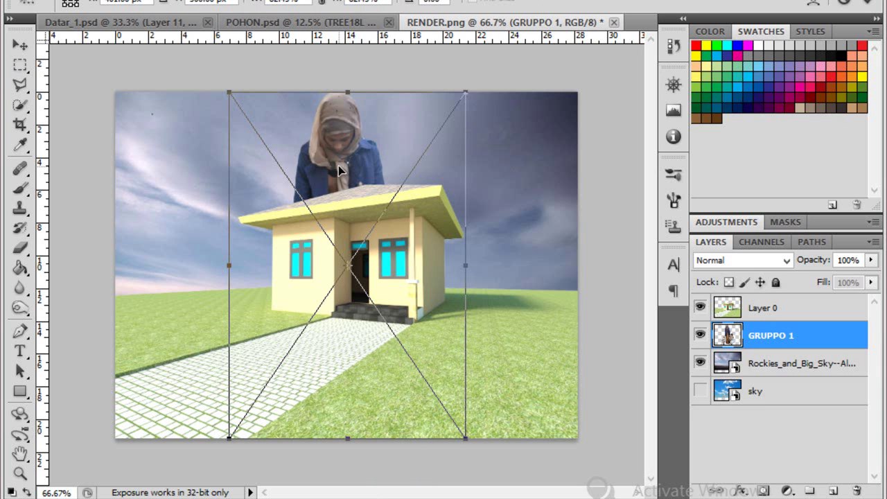
key(Return)
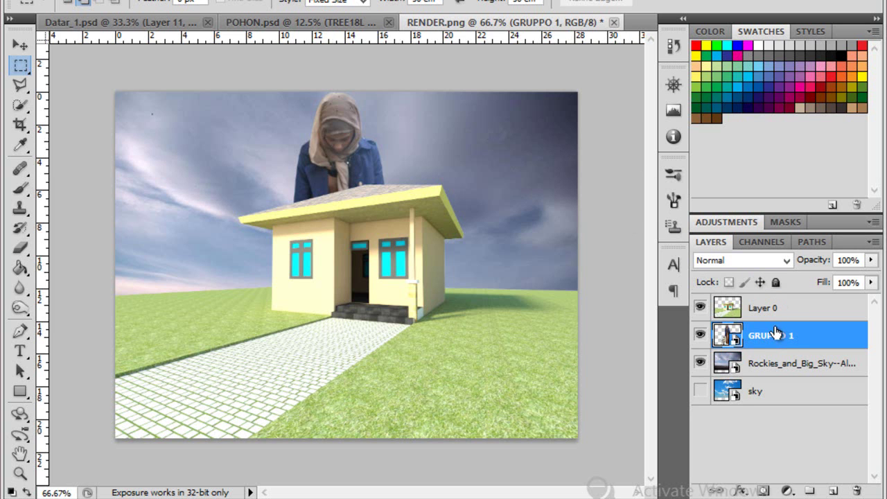
drag(763, 336, 761, 307)
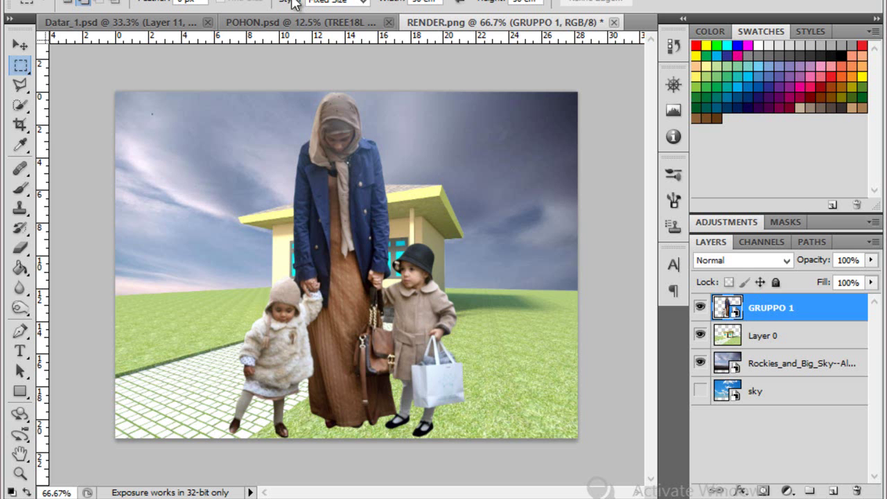
- Free-transform the GRUPPO 1 cutout, scaling it down proportionally to about half its size
click(22, 72)
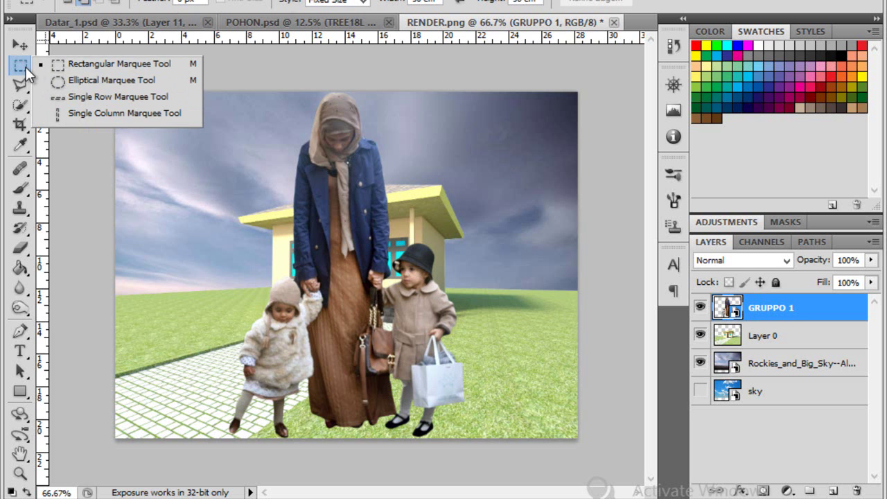
click(77, 68)
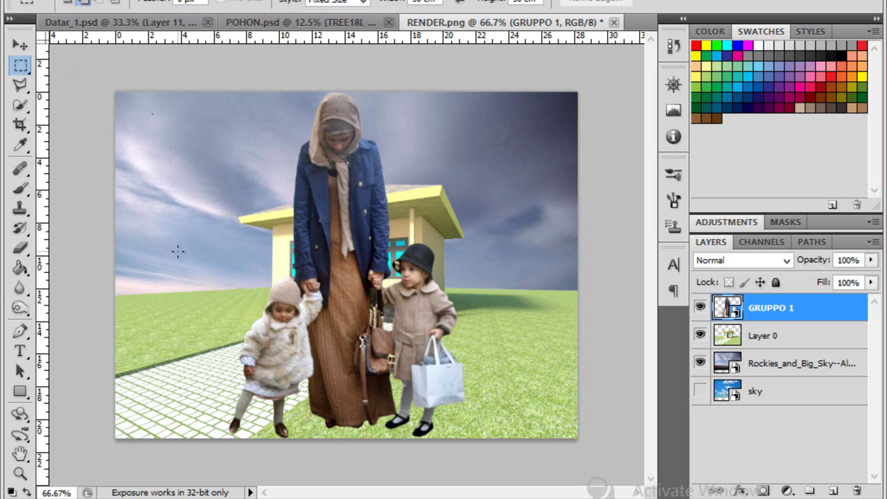
right_click(340, 195)
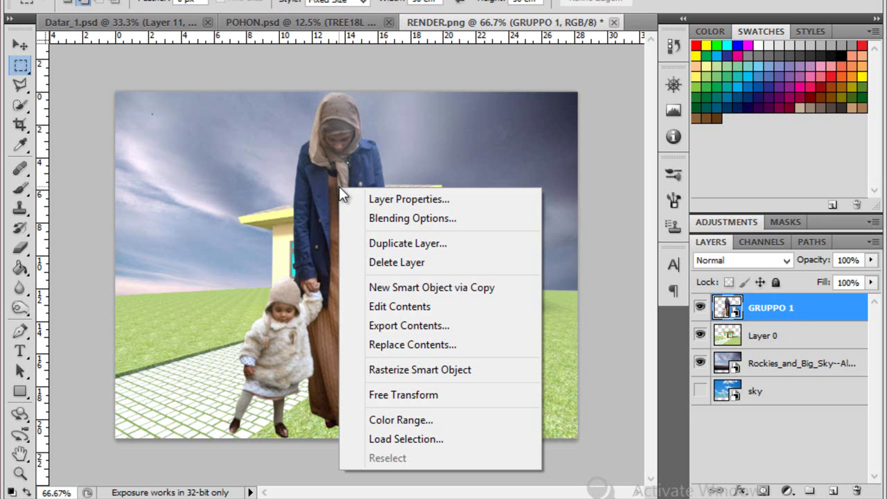
click(400, 395)
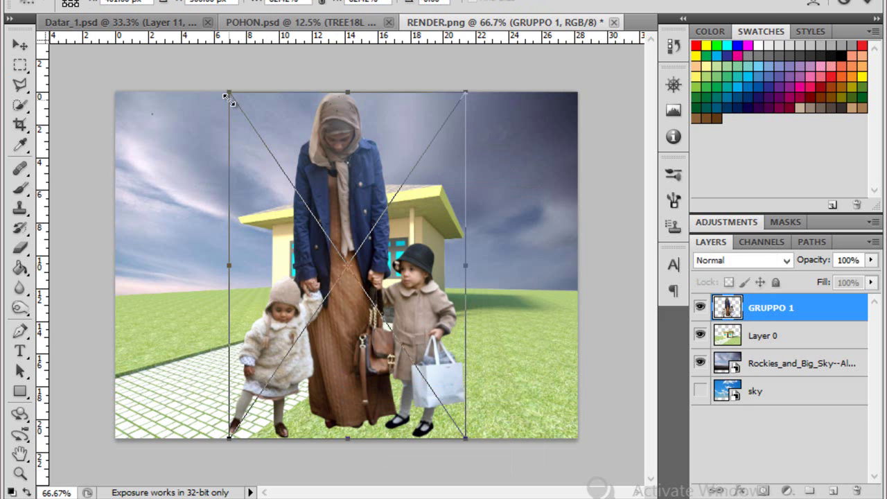
drag(231, 97, 320, 280)
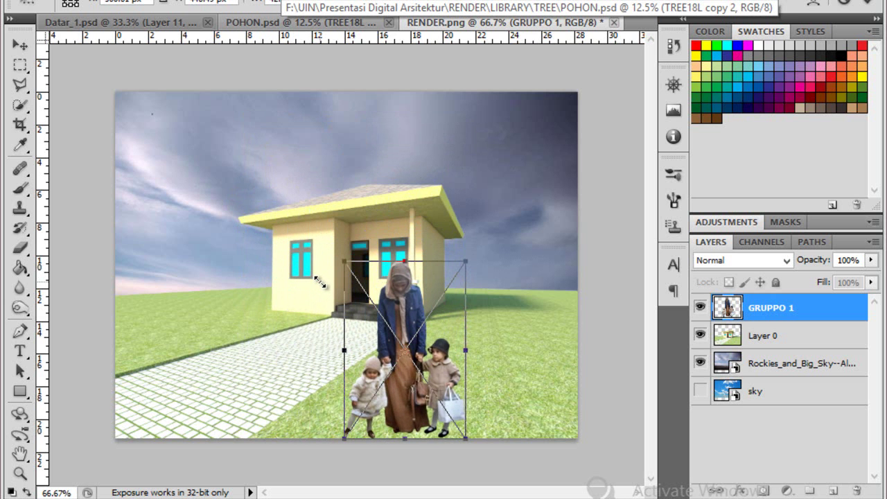
key(Return)
key(m)
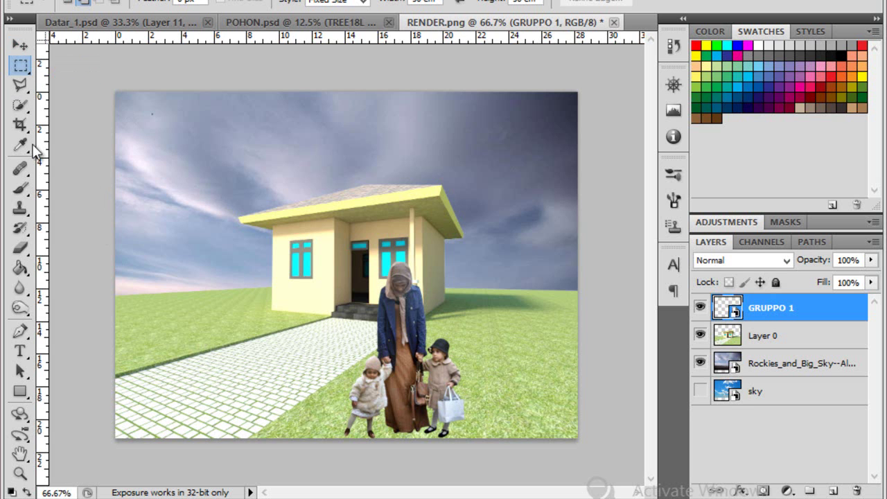
- Try the GRUPPO 1 cutout on the paved path and the lawn, and position it in front of the house entrance
click(20, 44)
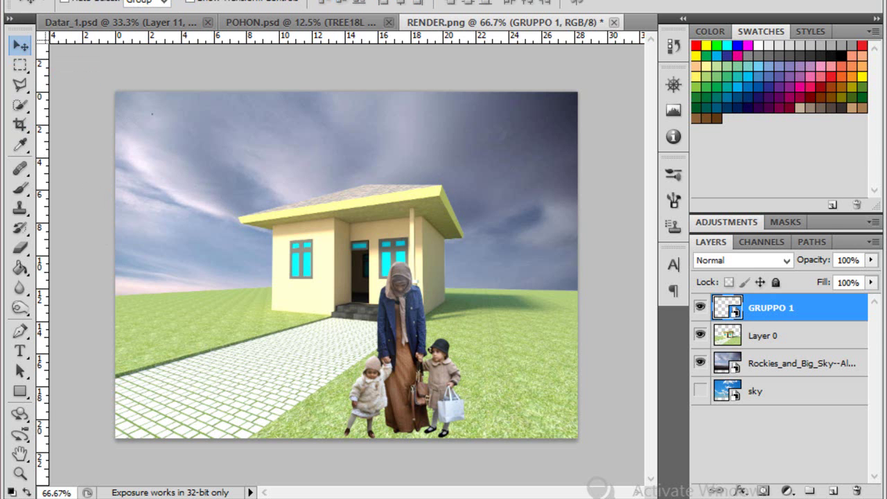
drag(411, 338, 254, 310)
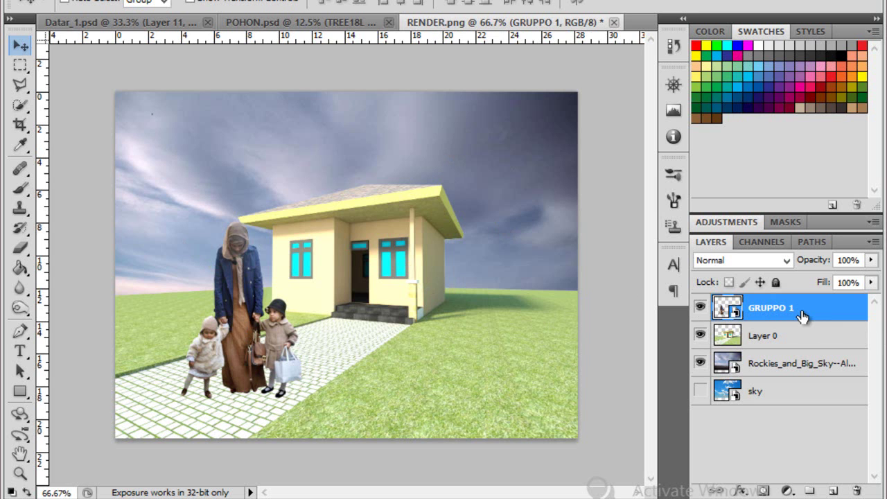
drag(248, 328, 404, 319)
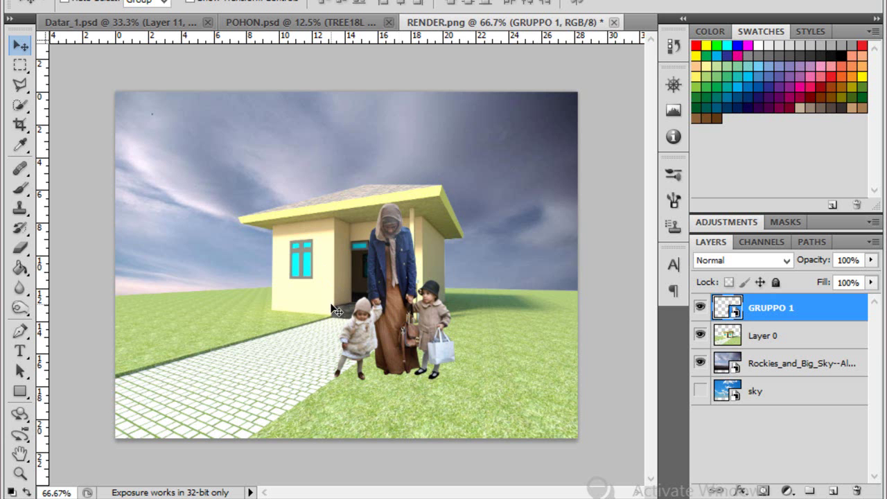
drag(404, 312, 359, 269)
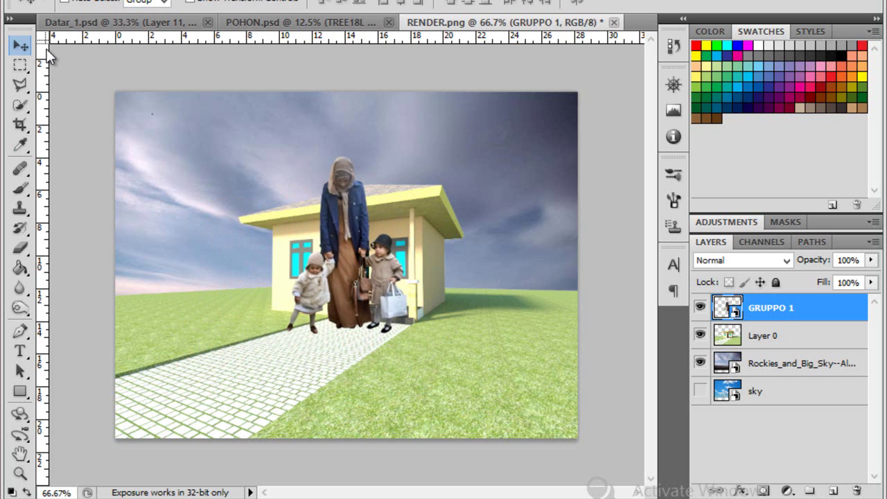
- Shrink the GRUPPO 1 cutout with Free Transform until the woman is slightly shorter than the house door
click(19, 66)
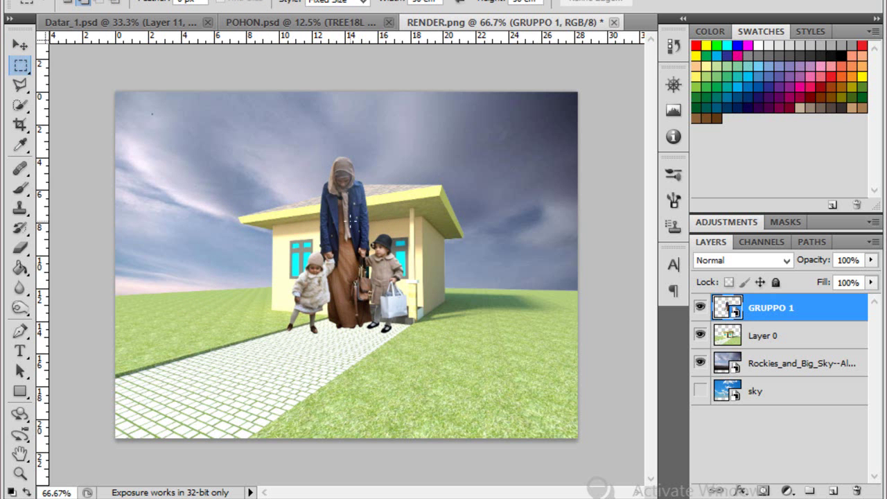
right_click(349, 222)
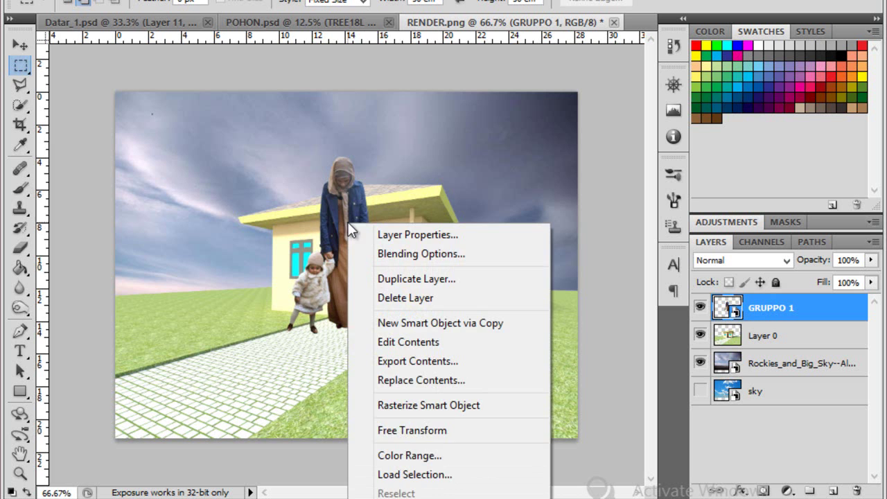
click(436, 434)
drag(287, 157, 368, 256)
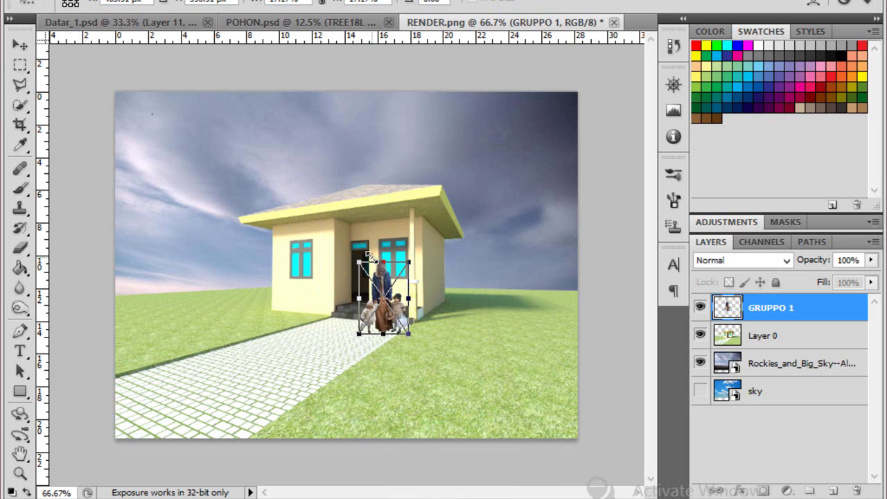
drag(370, 256, 375, 262)
key(Return)
key(m)
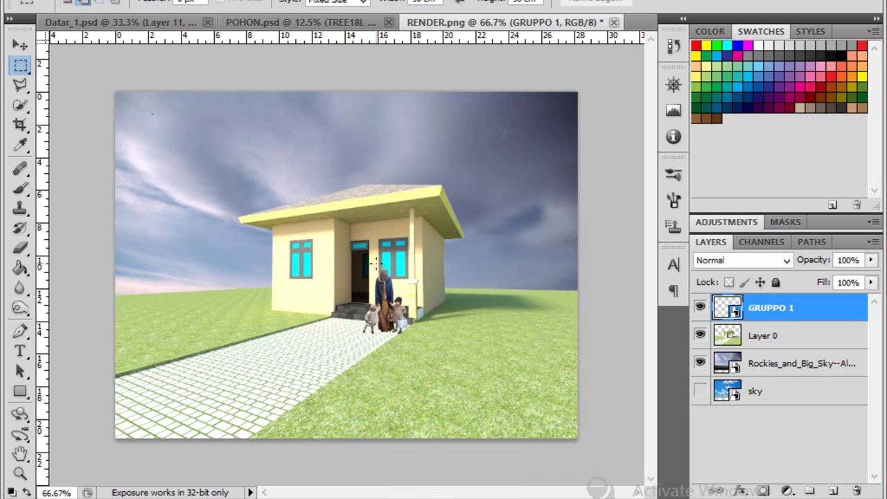
- Switch to File Explorer, go back up to the LIBRARY folder and open its TREE folder
click(20, 46)
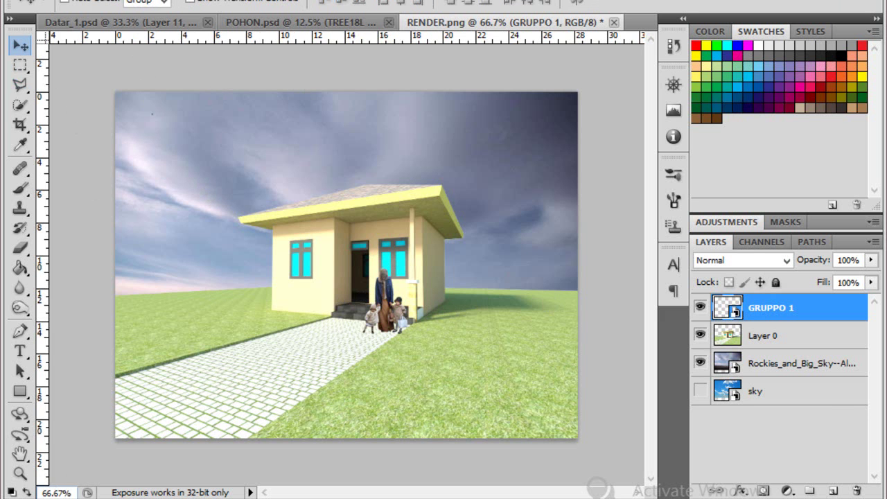
click(111, 444)
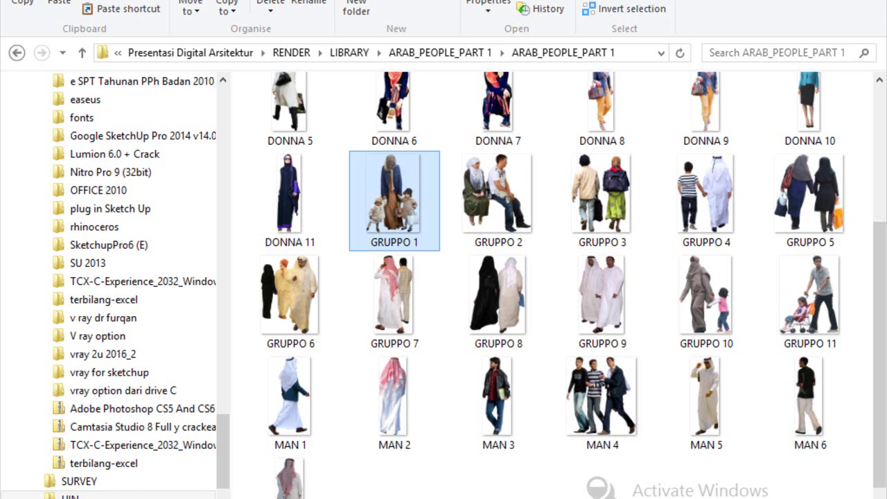
click(79, 58)
click(83, 55)
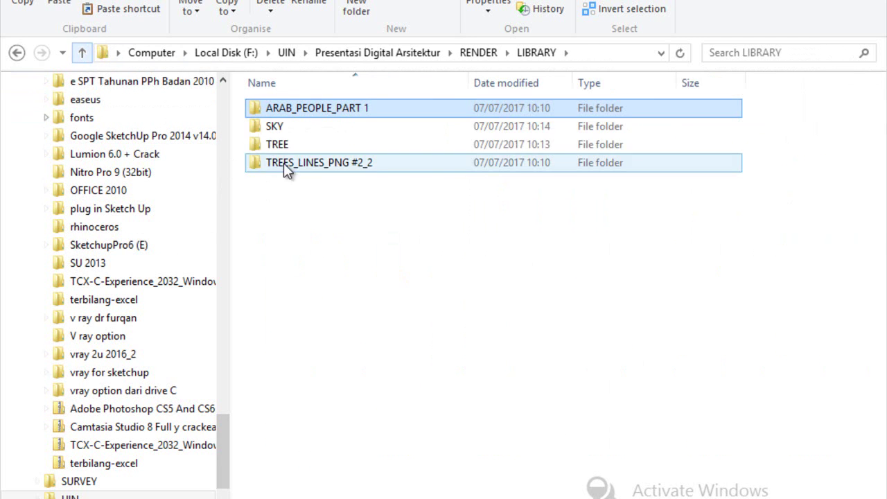
double_click(275, 145)
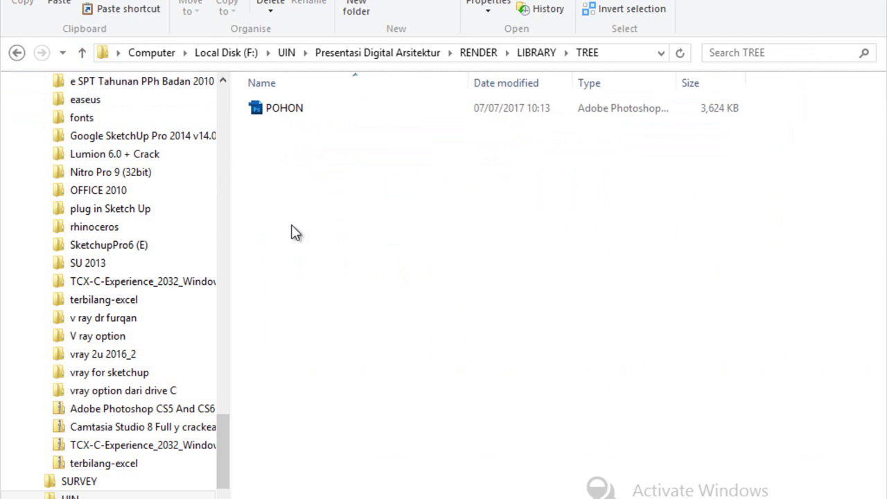
- Place the POHON tree file into the render and move the tree onto the lawn beside the path, left of the house
click(279, 114)
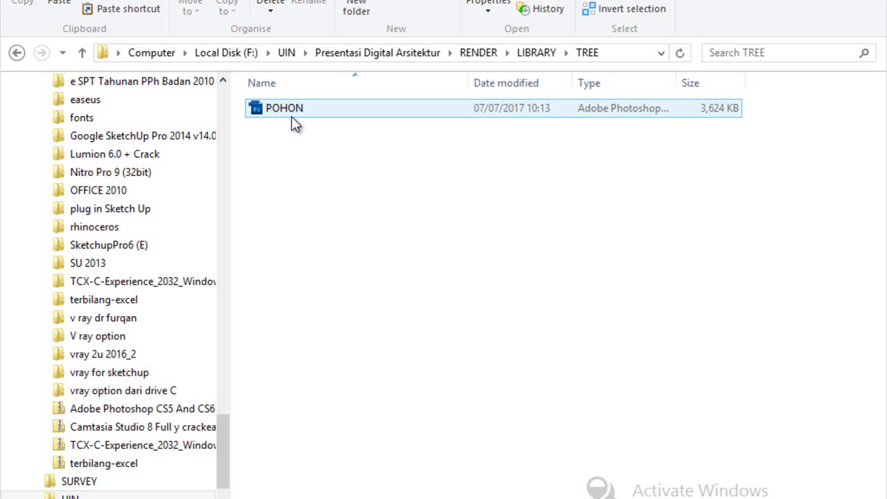
drag(287, 107, 447, 356)
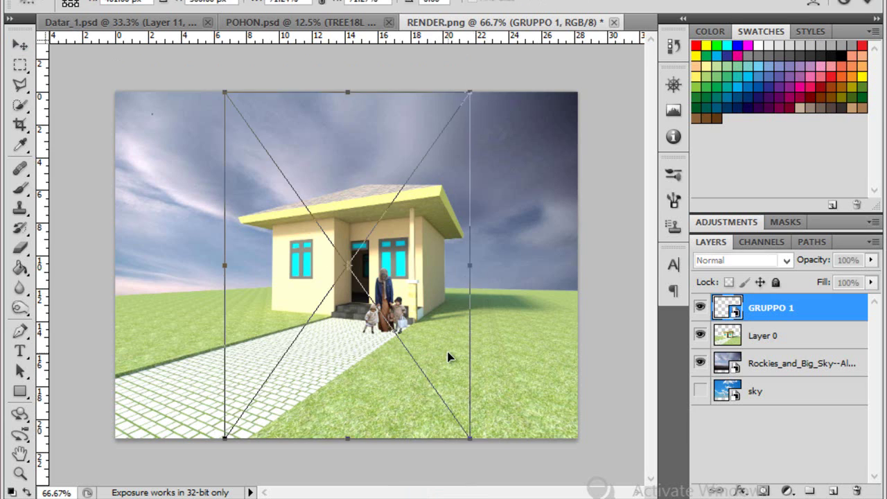
key(Return)
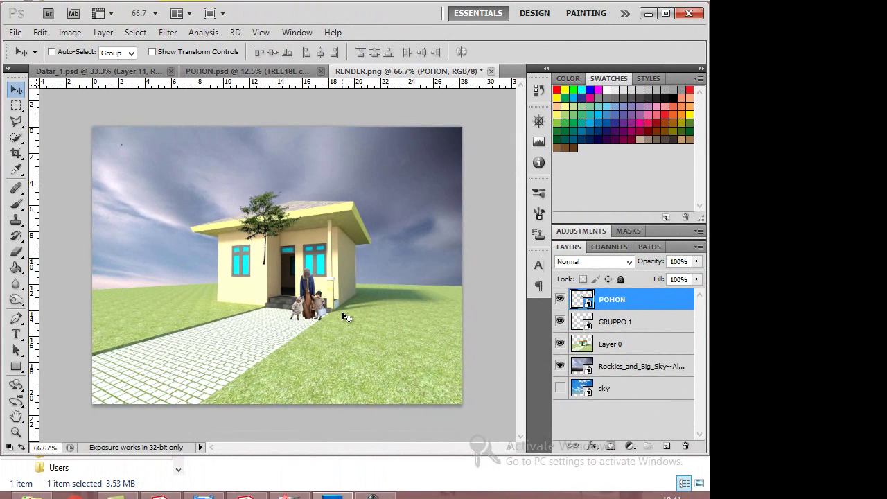
drag(261, 216, 115, 297)
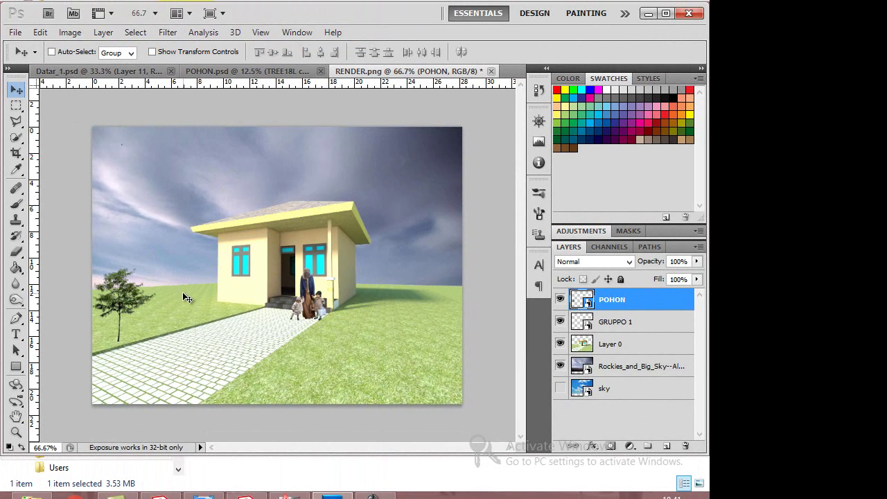
- Enlarge the POHON tree to about 143% with Free Transform and reposition it on the lawn left of the house
click(16, 105)
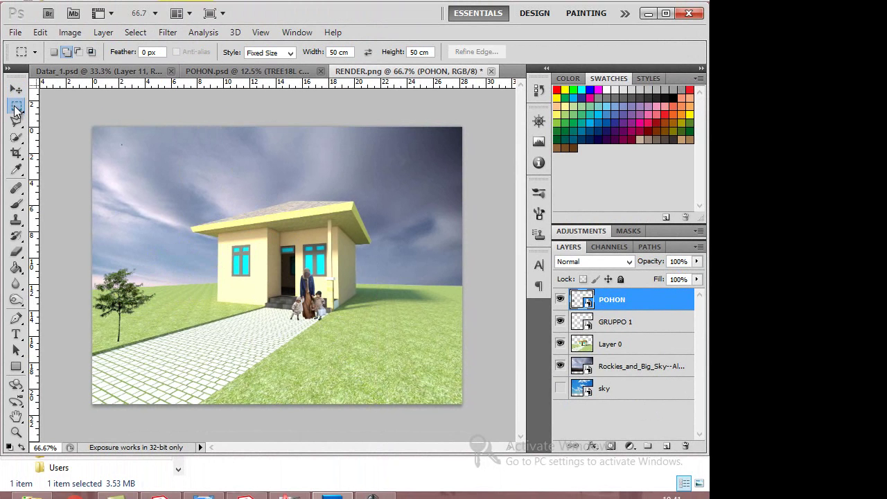
right_click(115, 305)
click(155, 248)
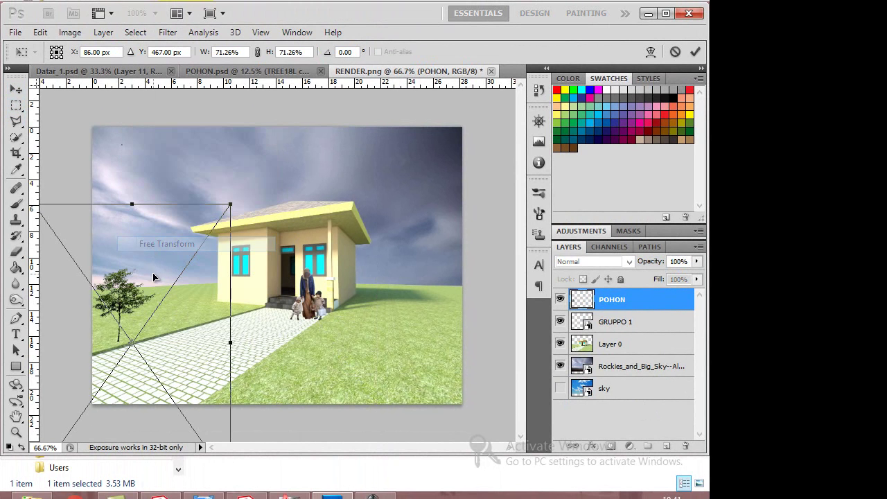
drag(232, 203, 516, 6)
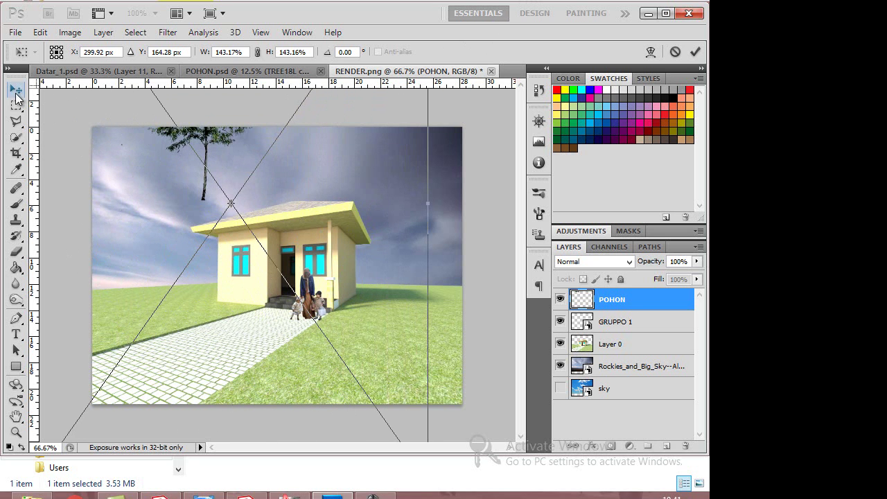
click(15, 89)
click(291, 198)
drag(223, 147, 145, 277)
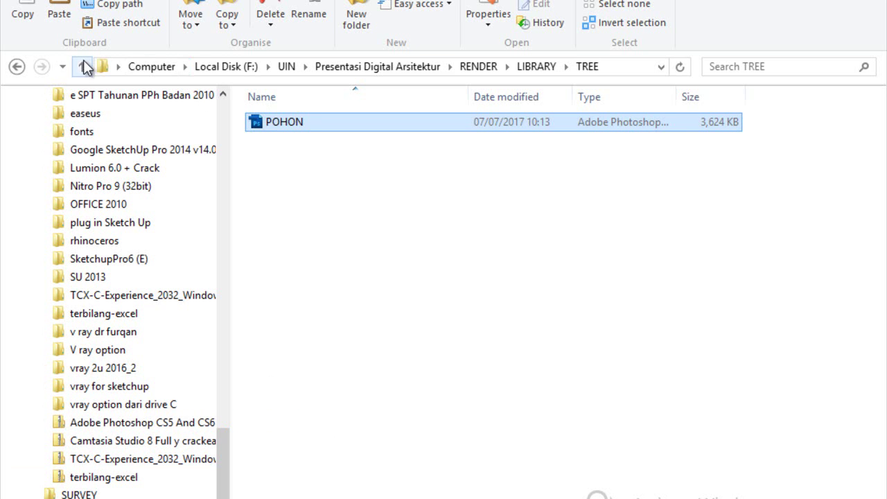
- Switch to File Explorer, reopen the nested ARAB_PEOPLE_PART 1 folder in LIBRARY and browse its people cutouts
click(82, 66)
double_click(278, 124)
double_click(357, 123)
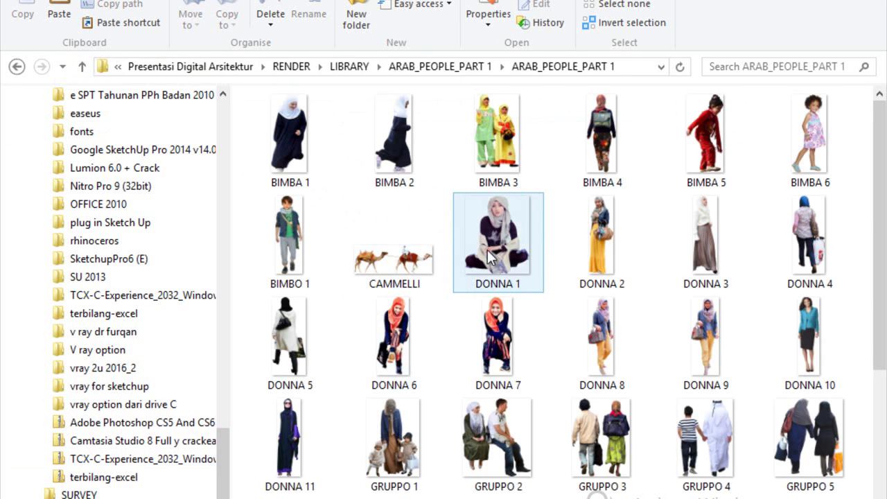
scroll(465, 306, down, 3)
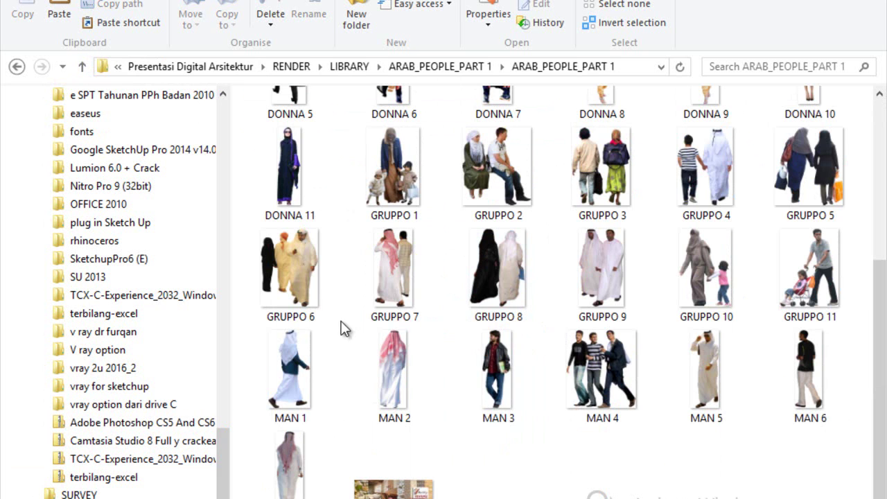
scroll(530, 337, up, 3)
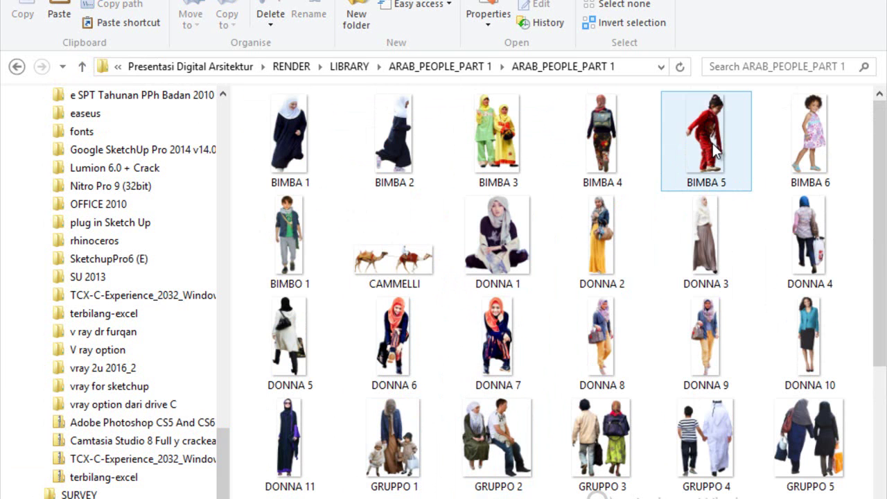
scroll(606, 292, down, 3)
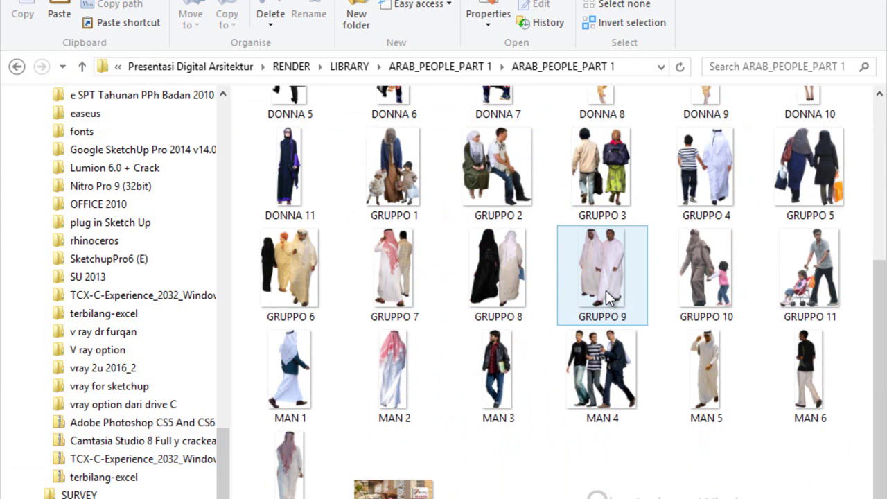
scroll(588, 315, up, 3)
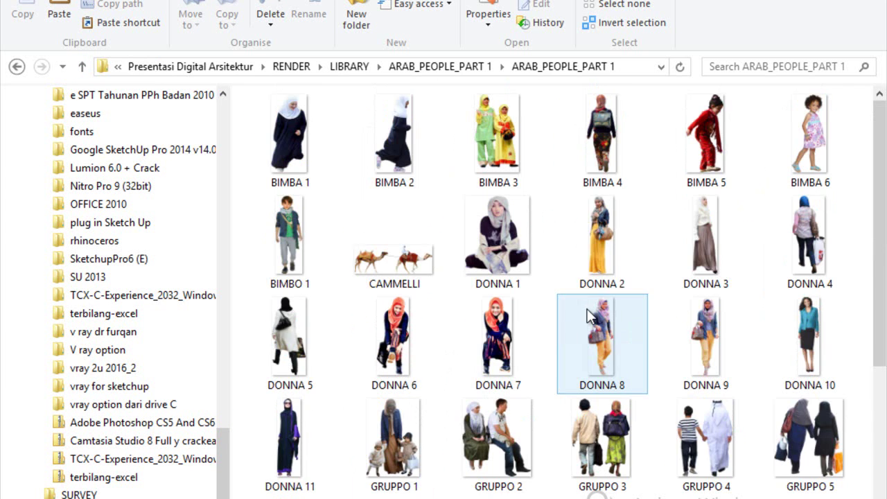
- Place the BIMBA 2 cutout into the render as a new layer above the POHON tree
click(706, 141)
drag(393, 137, 400, 388)
key(Return)
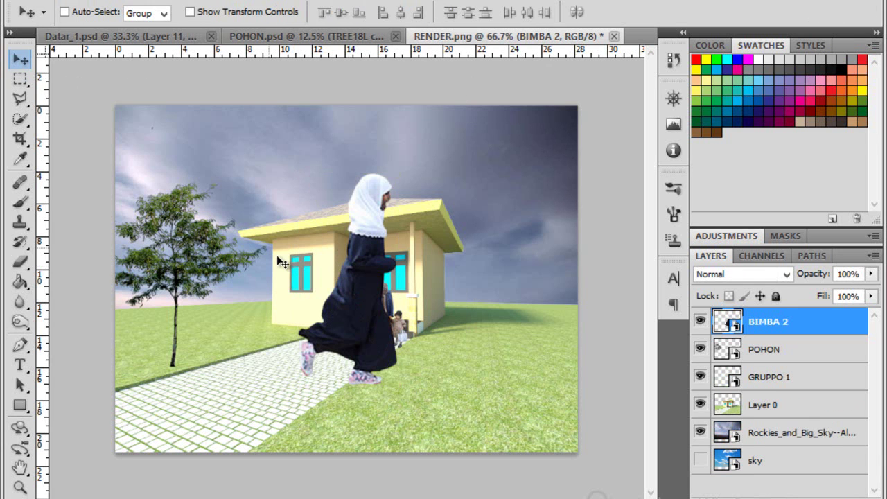
- Scale the BIMBA 2 cutout to about 52% with Free Transform and position it on the lawn to the right of the house
drag(360, 324, 515, 379)
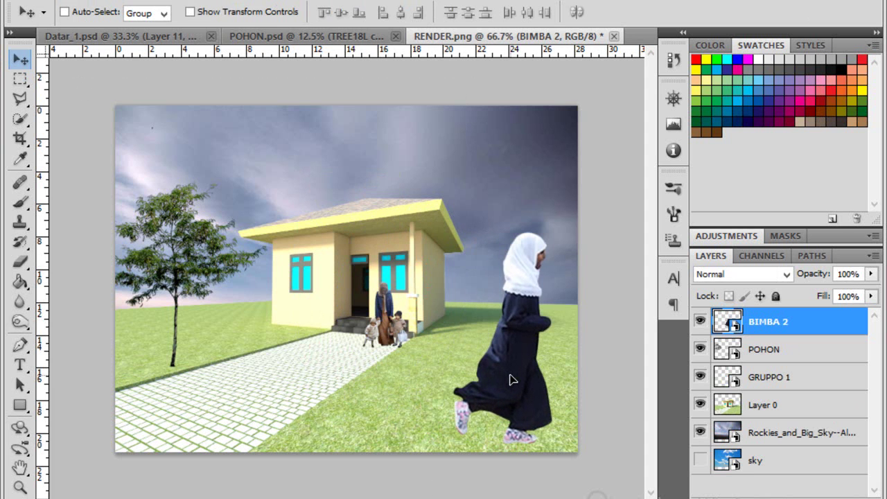
click(20, 79)
right_click(508, 345)
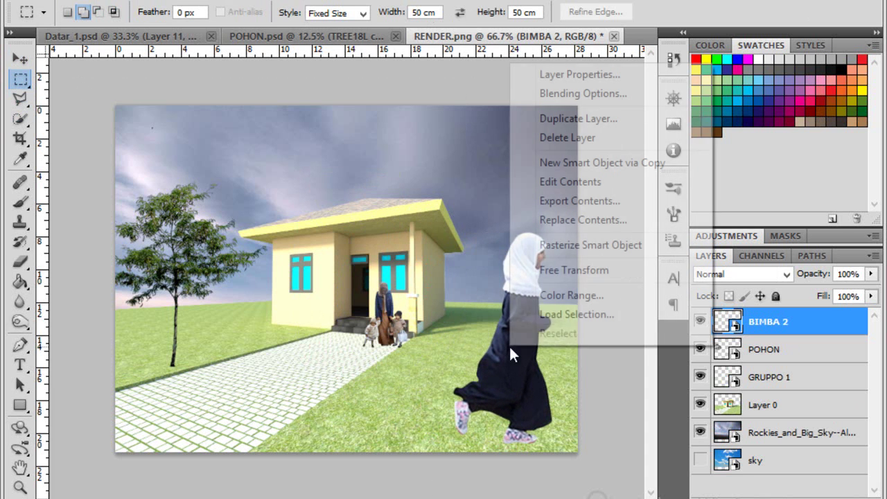
click(574, 270)
drag(557, 198, 484, 337)
click(20, 59)
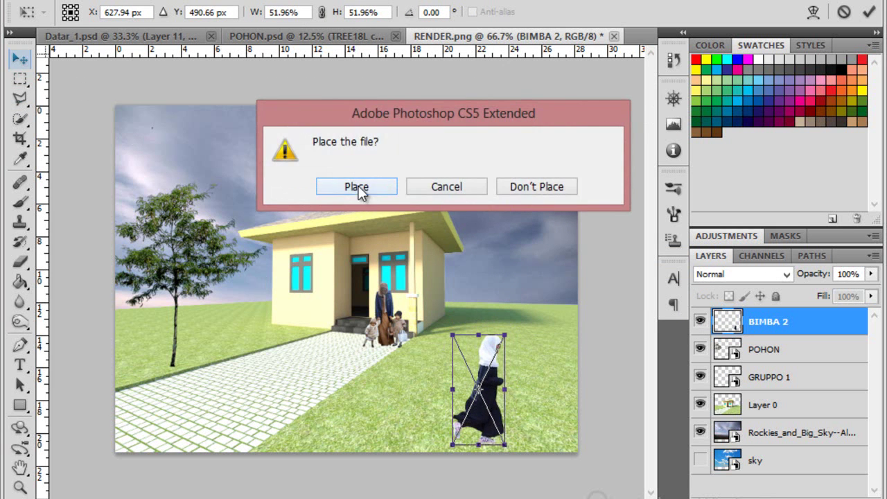
click(360, 186)
drag(510, 405, 513, 367)
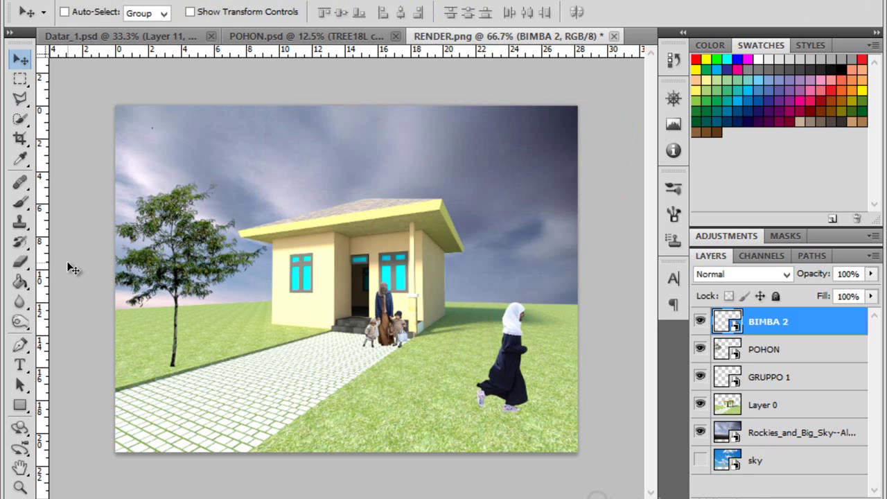
- Try a Motion Blur with a -30° angle and 9 pixels distance on the BIMBA 2 layer, then undo it
click(216, 2)
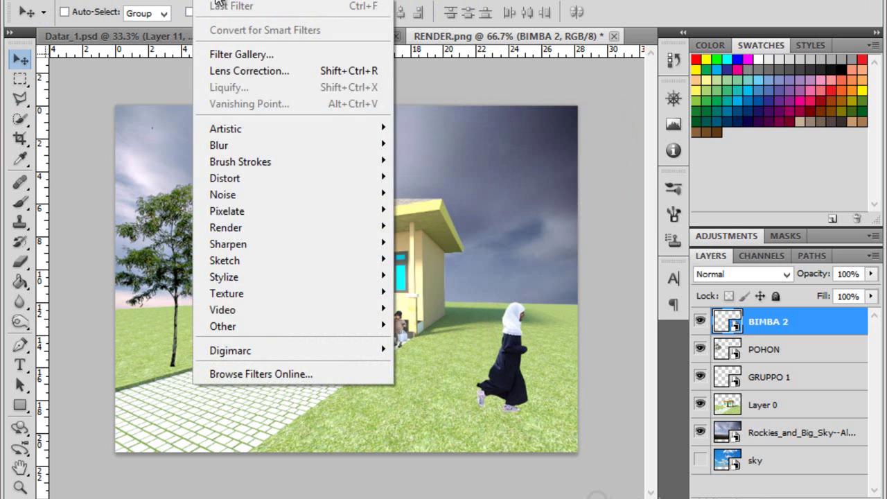
mouse_move(270, 147)
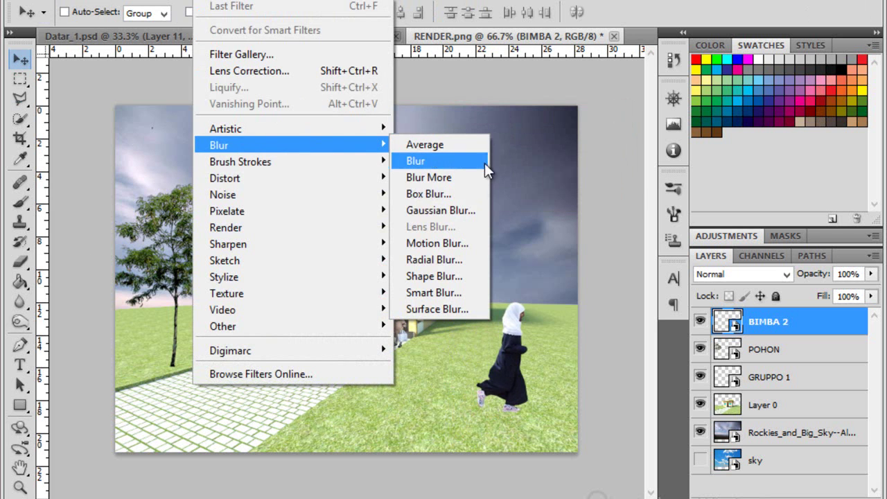
click(443, 242)
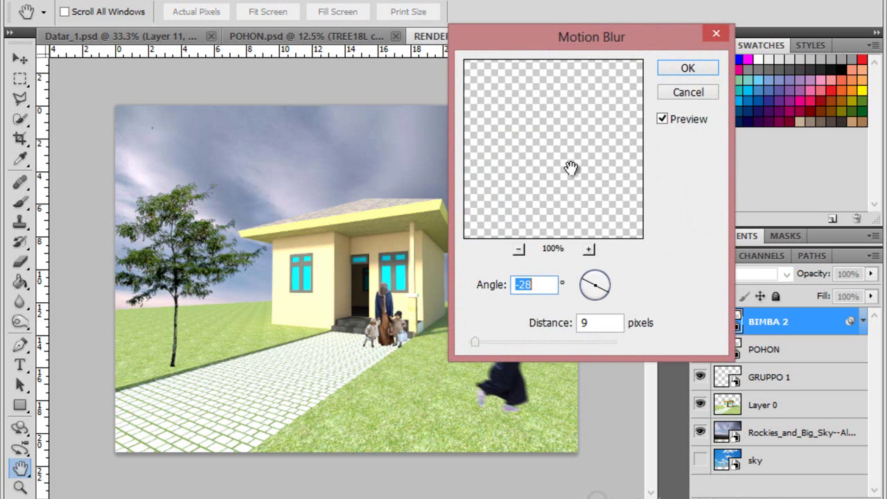
key(Down)
key(Down)
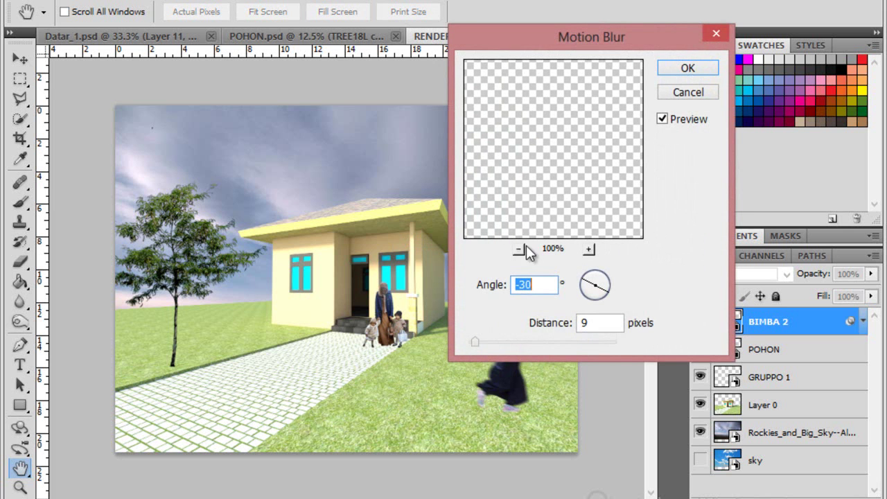
click(520, 250)
click(520, 250)
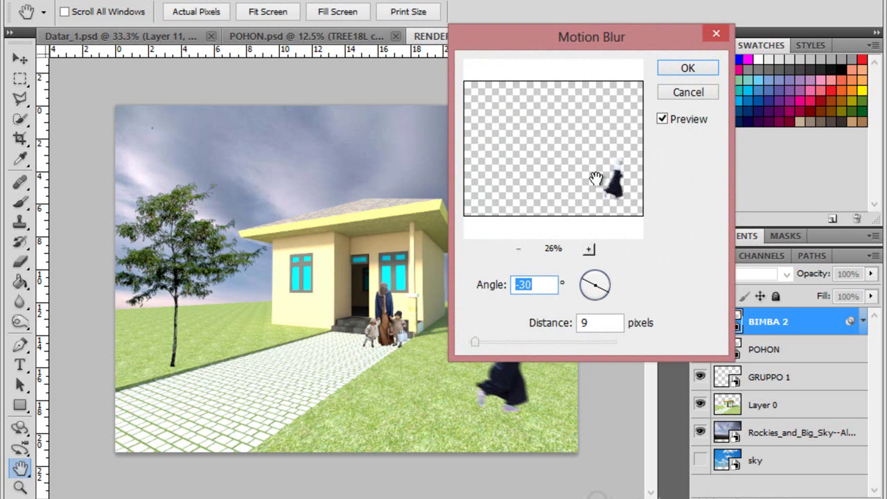
click(589, 248)
click(589, 248)
click(589, 249)
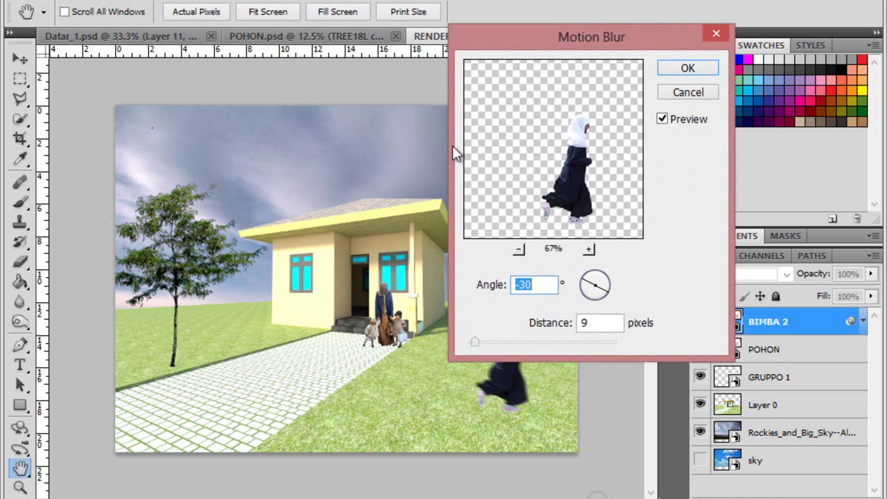
click(589, 249)
drag(592, 196, 567, 168)
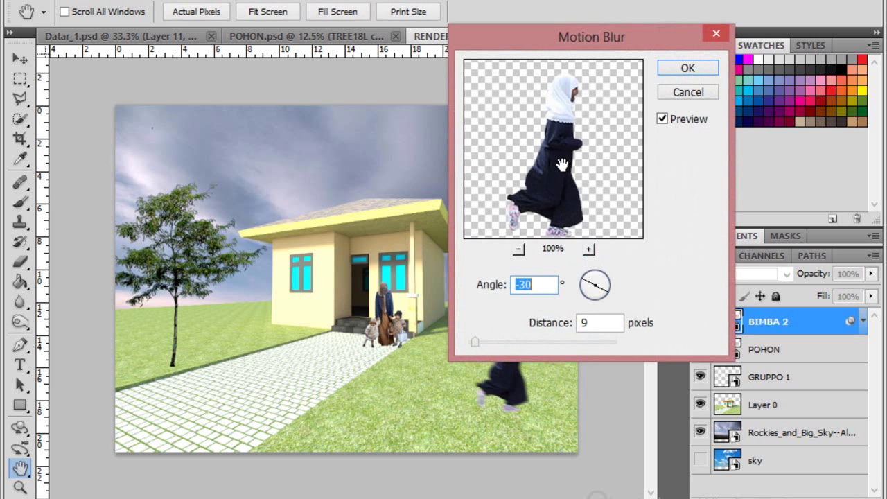
click(688, 68)
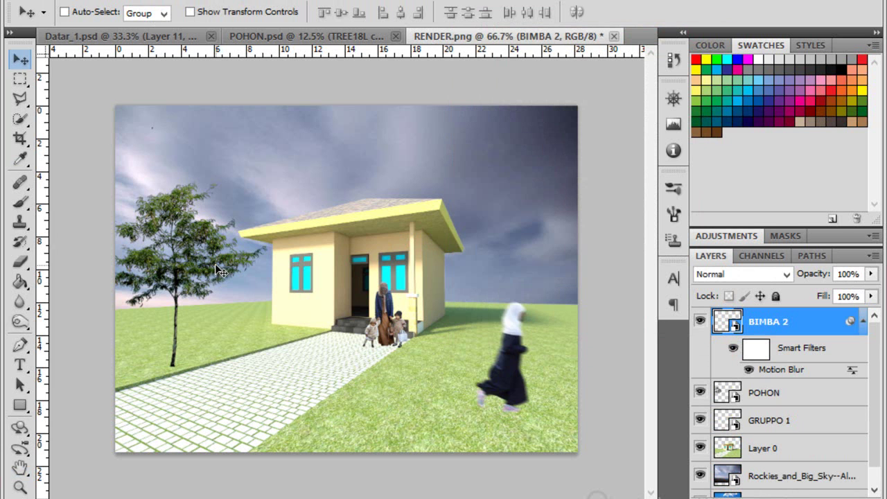
key(ctrl+z)
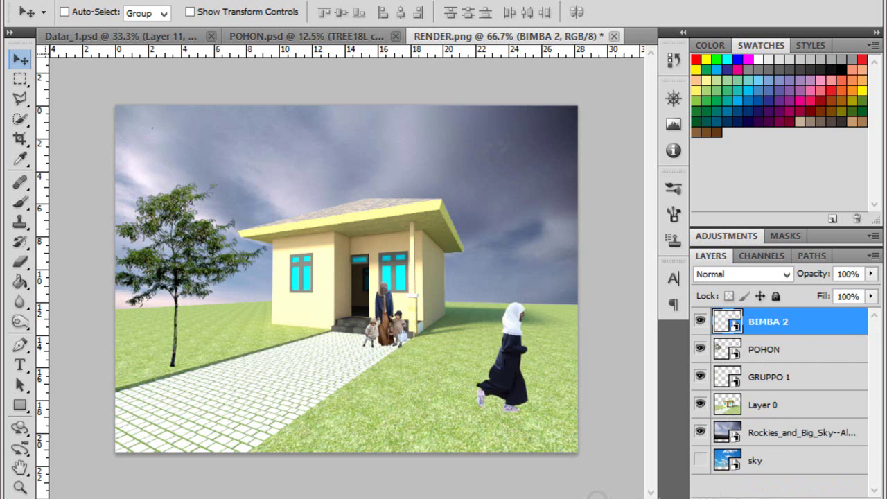
- Load the BIMBA 2 figure's outline as a selection and try to delete its pixels
ctrl+click(729, 324)
key(Delete)
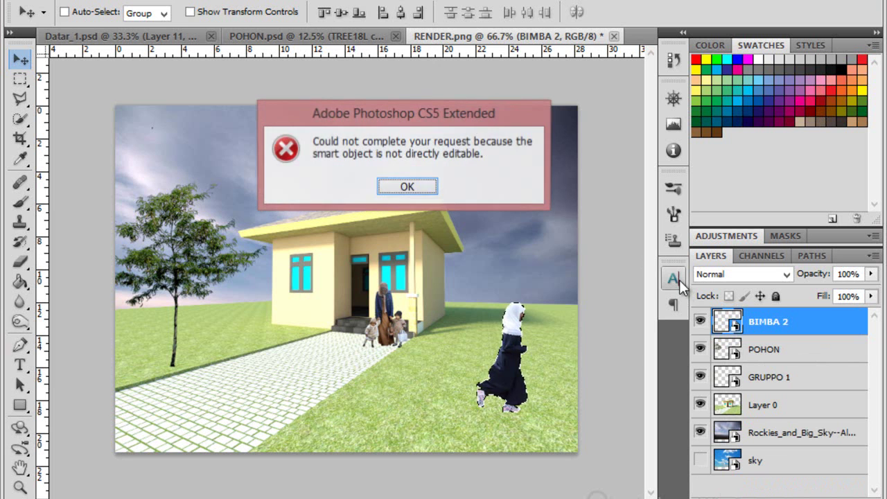
click(411, 186)
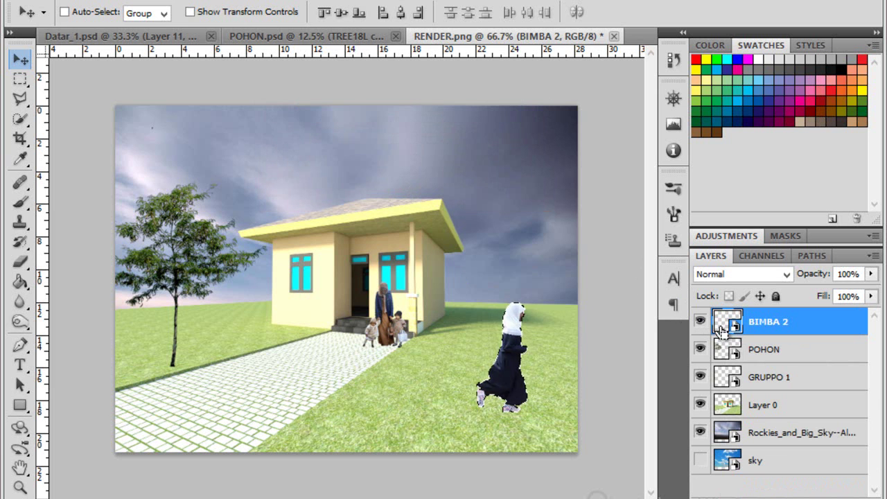
key(Delete)
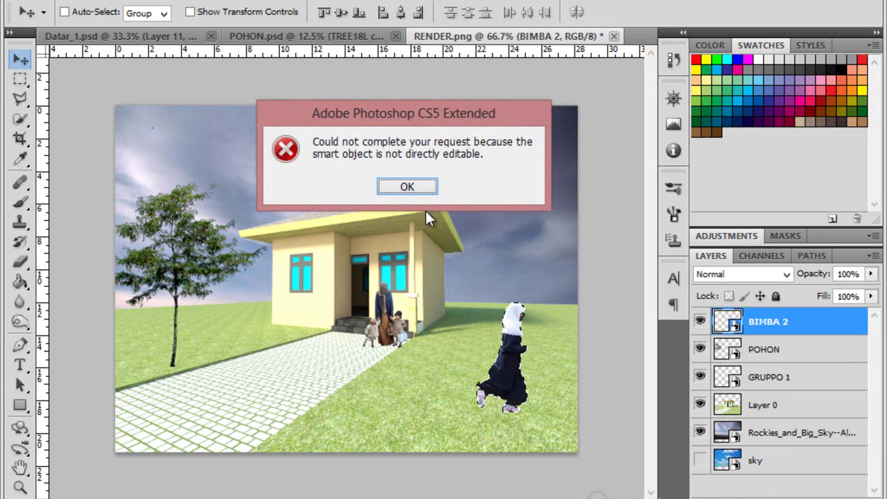
click(407, 186)
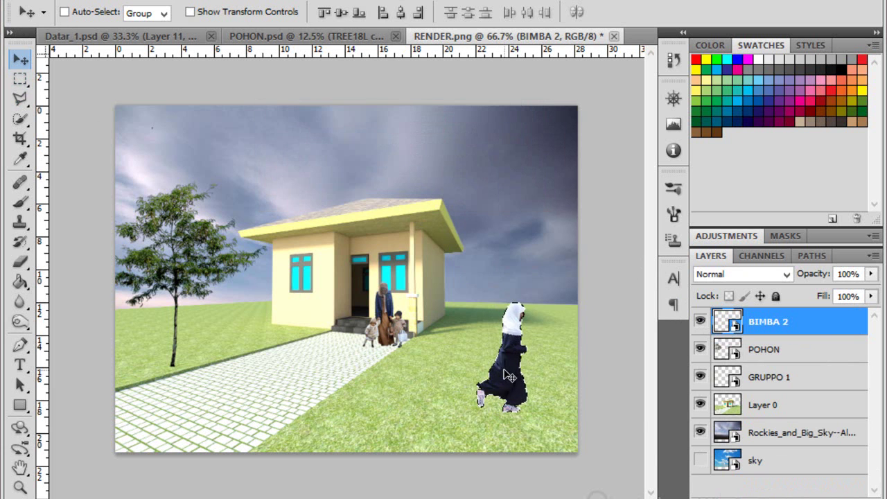
- Convert the BIMBA 2 layer to a smart object and try to delete the selected figure
right_click(506, 372)
right_click(780, 326)
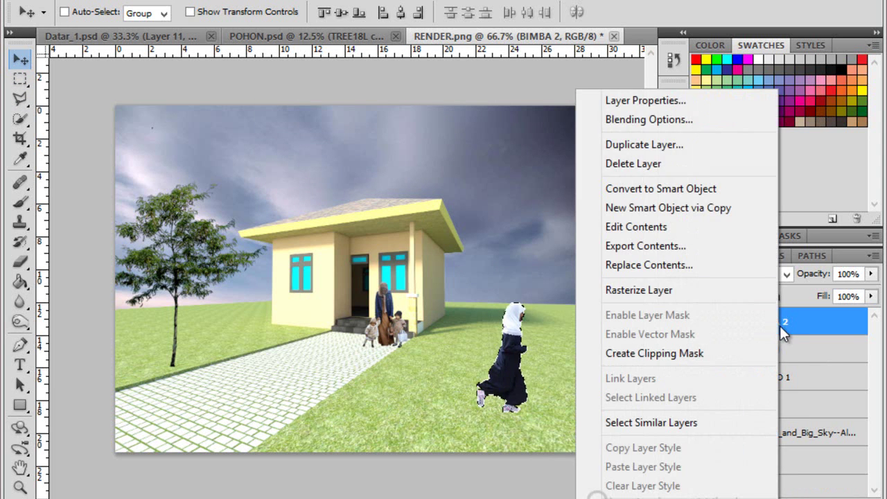
click(672, 189)
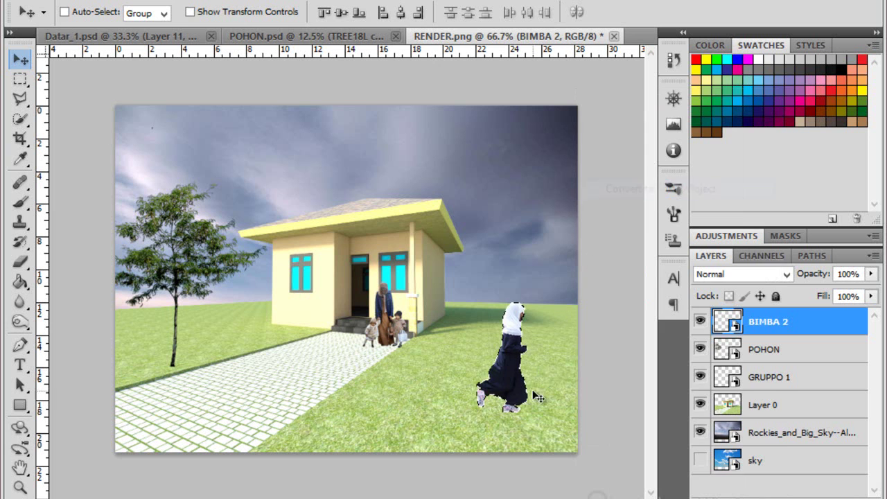
key(Delete)
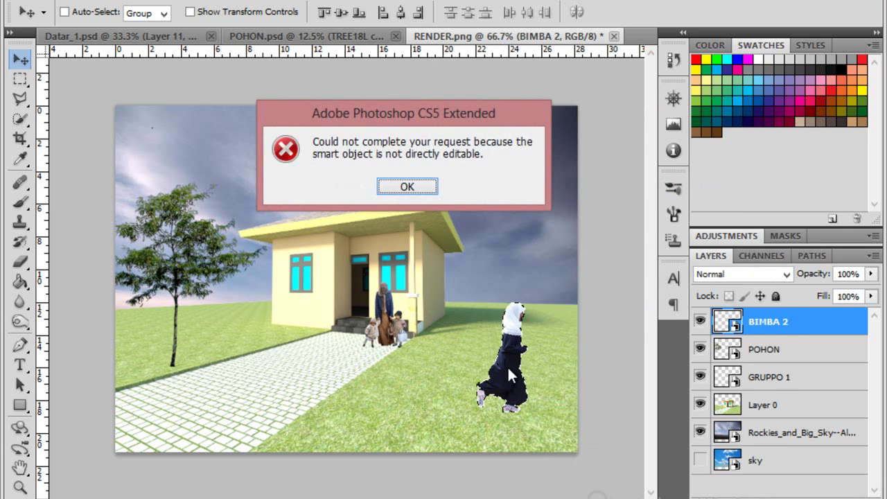
click(407, 186)
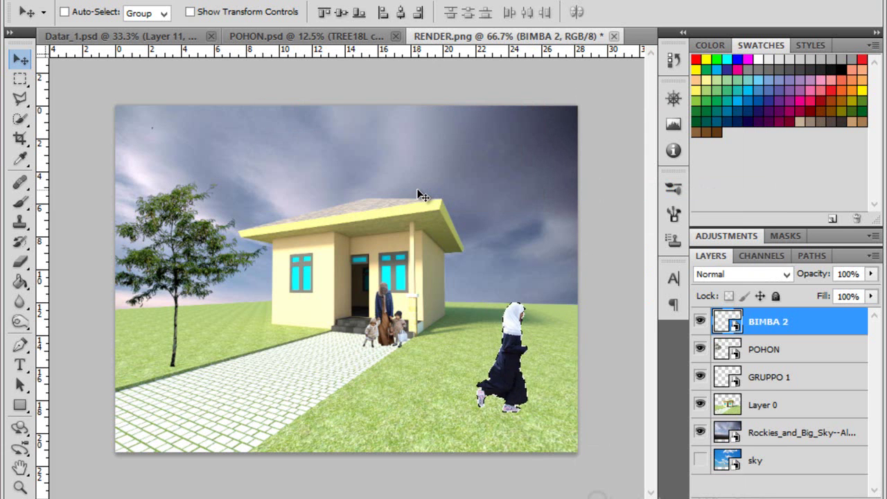
- Reload the BIMBA 2 outline as a selection, rasterize the layer and delete the selected figure's pixels
ctrl+click(718, 327)
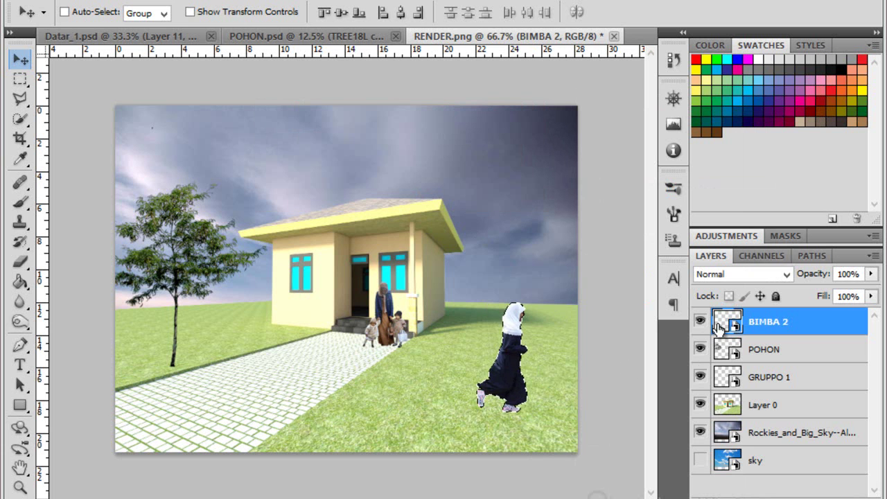
key(Delete)
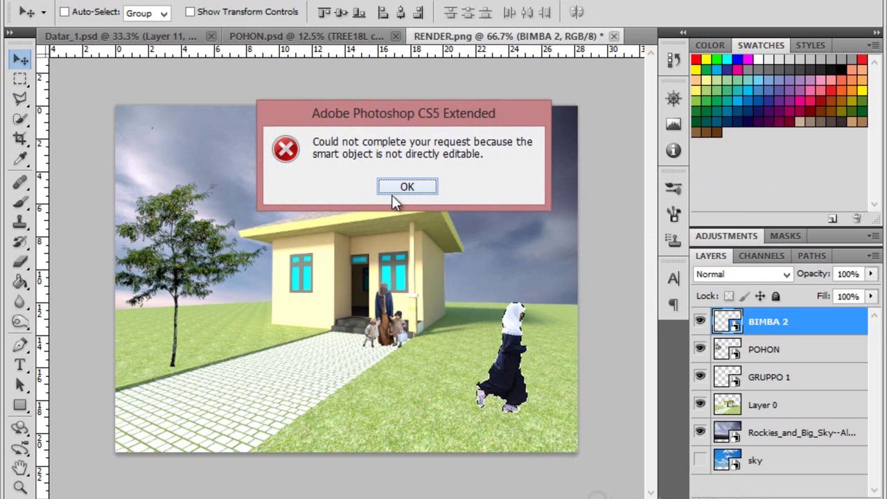
click(405, 193)
right_click(768, 323)
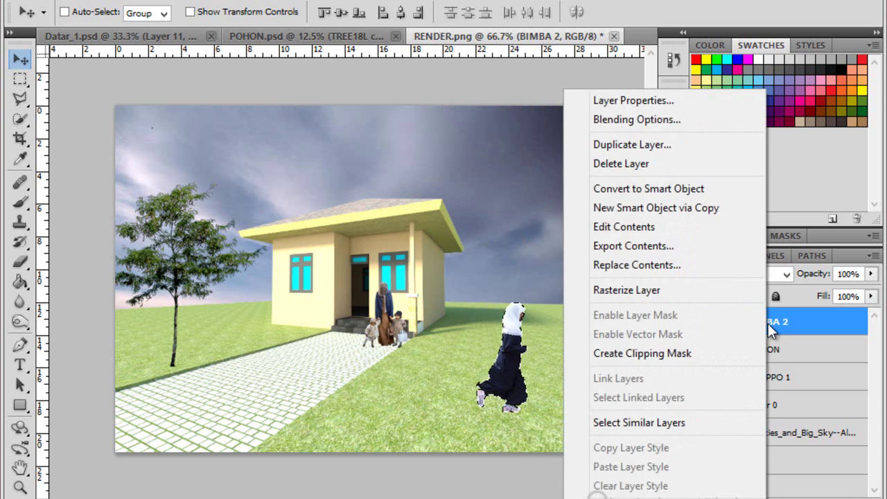
click(659, 290)
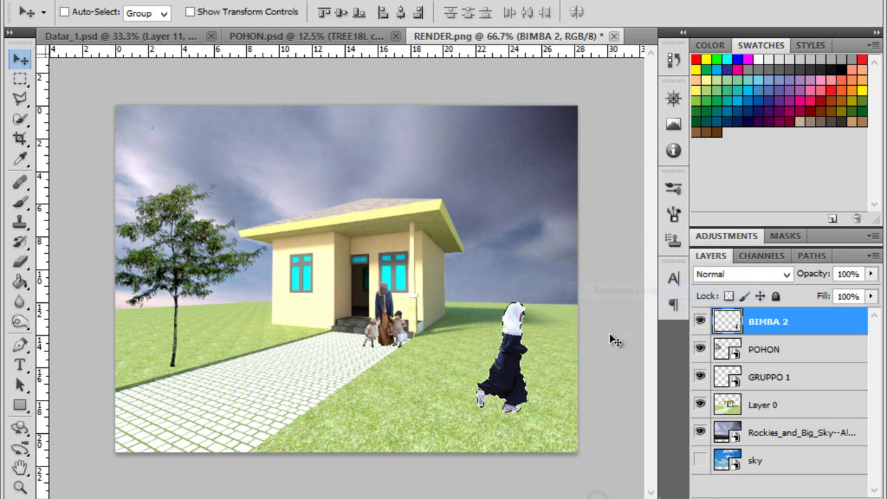
key(Delete)
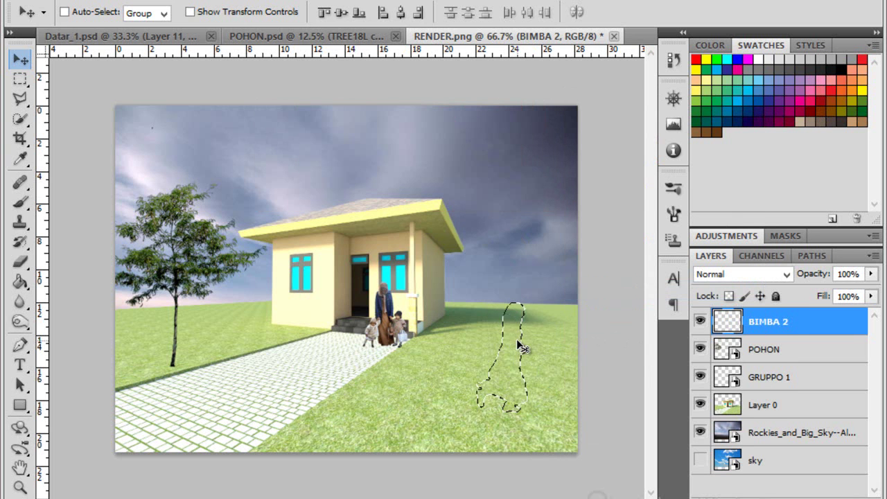
- Fill the figure-shaped selection with black using the Paint Bucket, and set the BIMBA 2 layer's opacity to 71% and fill to 75%
click(20, 281)
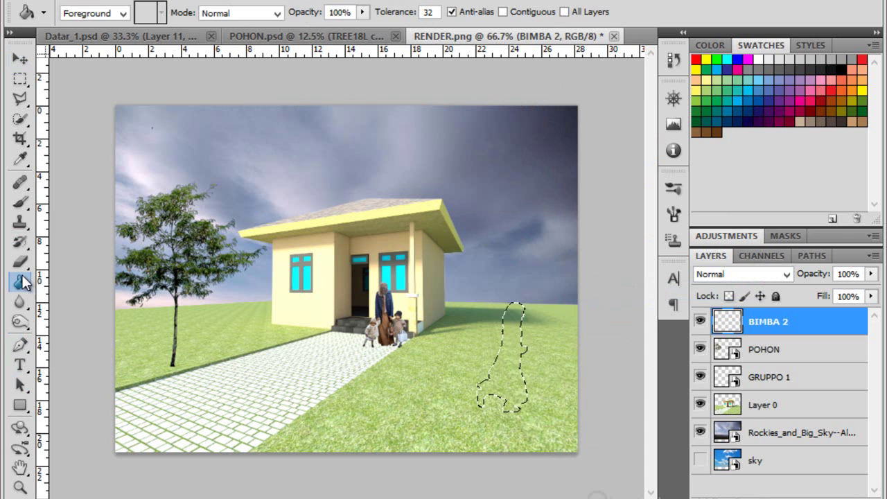
click(505, 372)
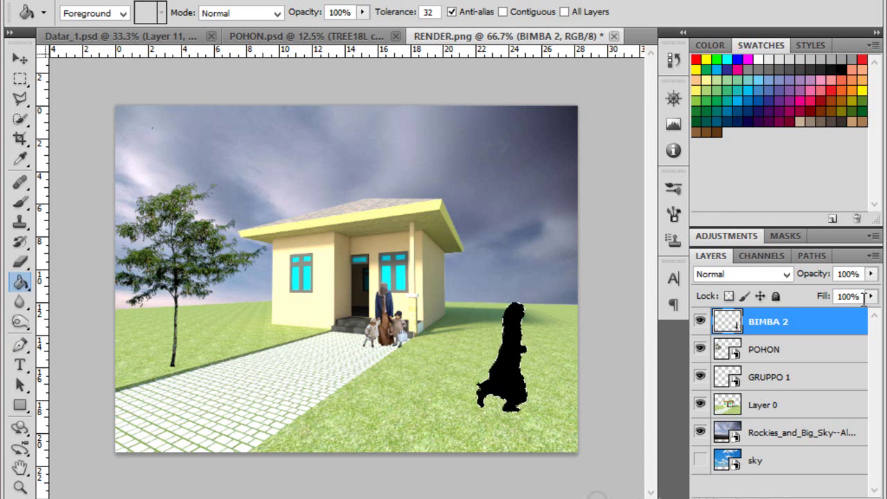
click(871, 274)
drag(872, 292, 827, 294)
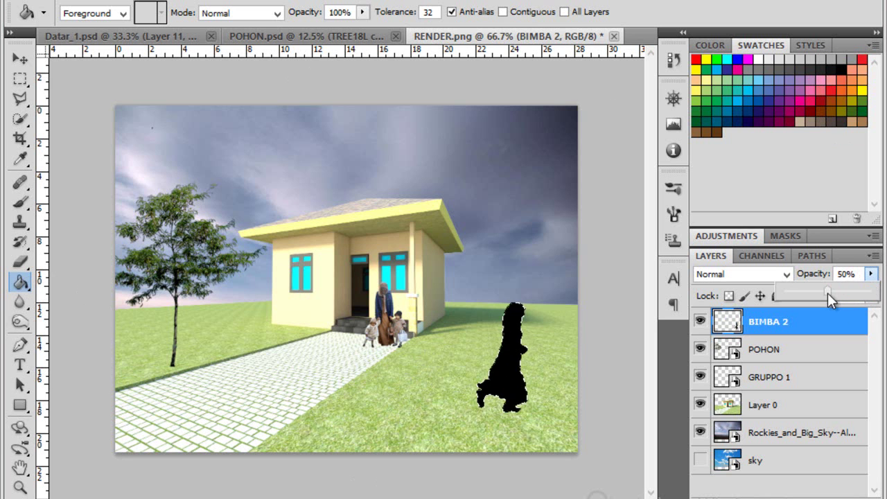
click(870, 296)
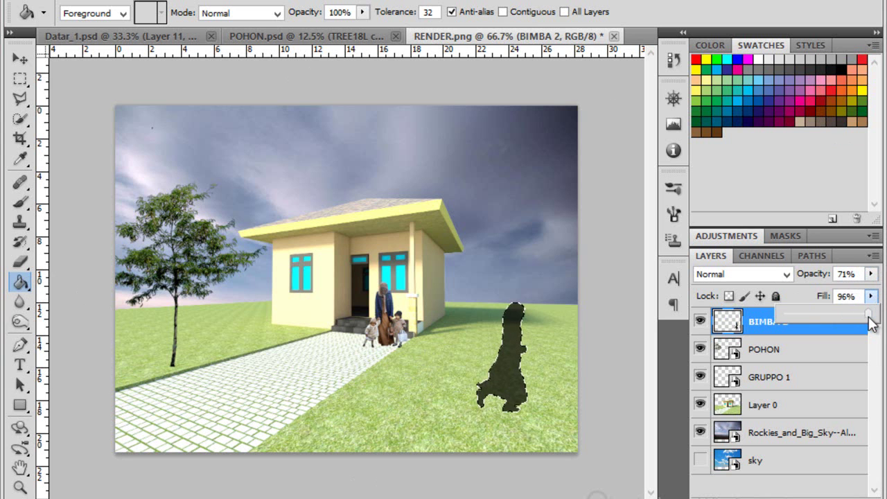
drag(849, 318, 849, 318)
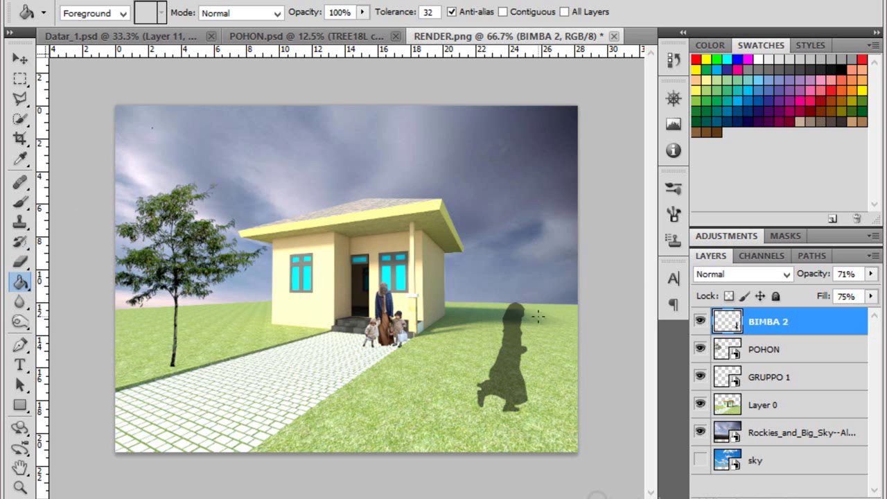
- Select the BIMBA 2 silhouette, recolour it white, deselect it and set the layer's fill to 100%
ctrl+click(727, 321)
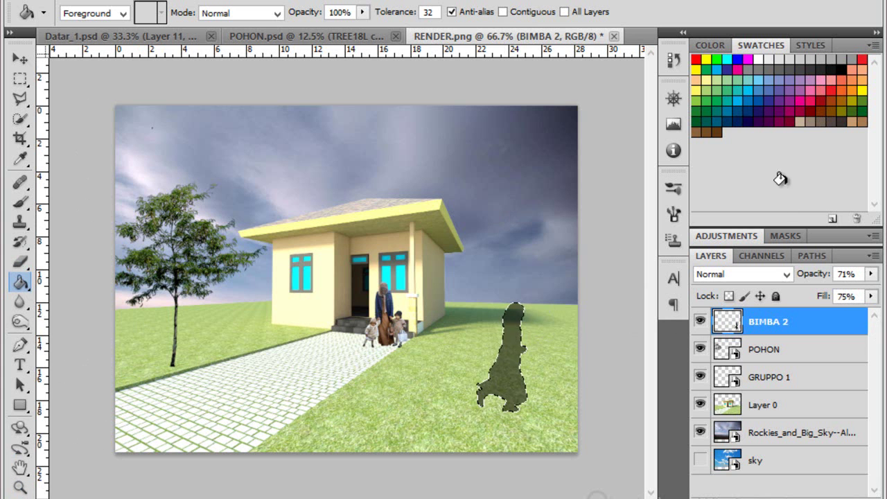
click(763, 60)
key(alt+BackSpace)
key(ctrl+d)
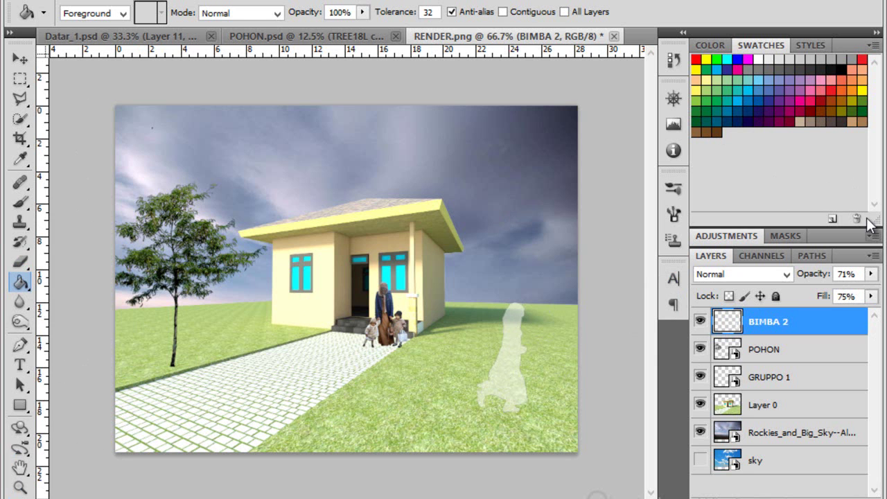
click(871, 296)
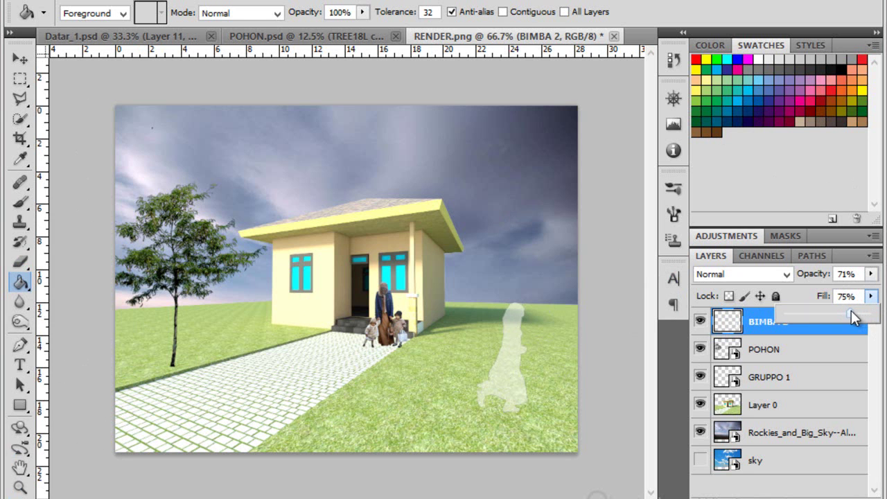
drag(834, 311, 874, 323)
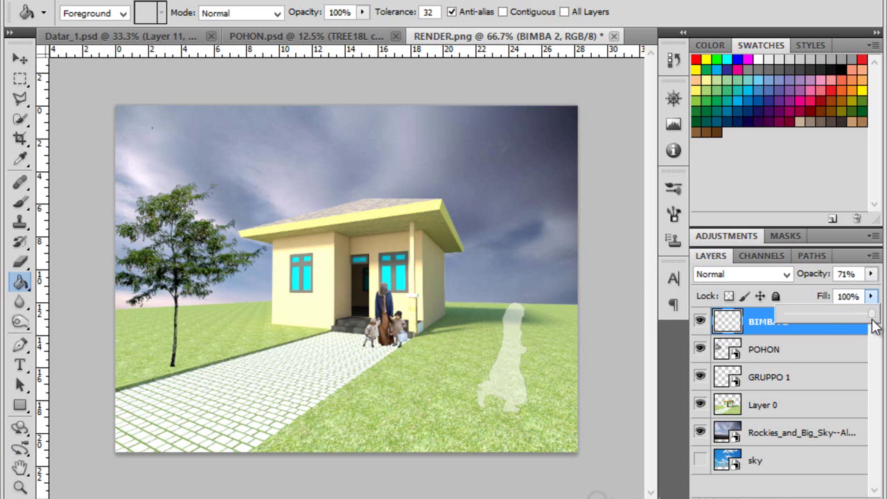
- Set the BIMBA 2 layer's opacity to 53% and cancel saving the document
click(871, 275)
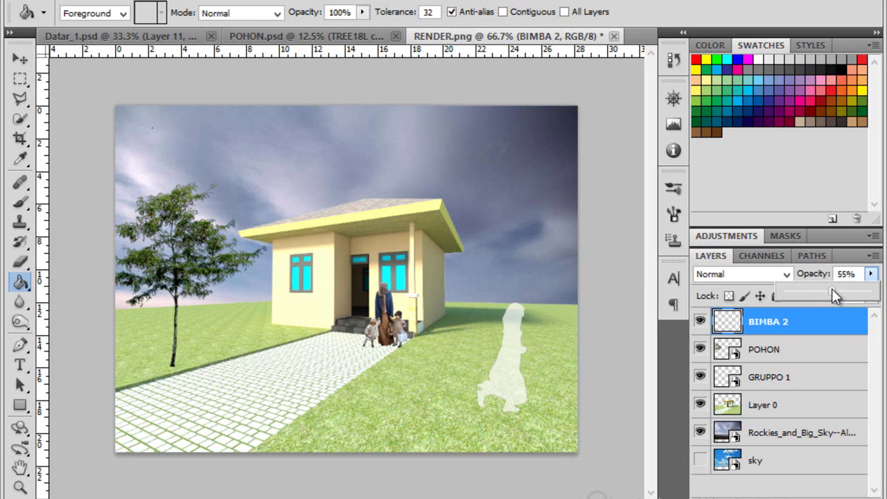
drag(835, 296, 826, 295)
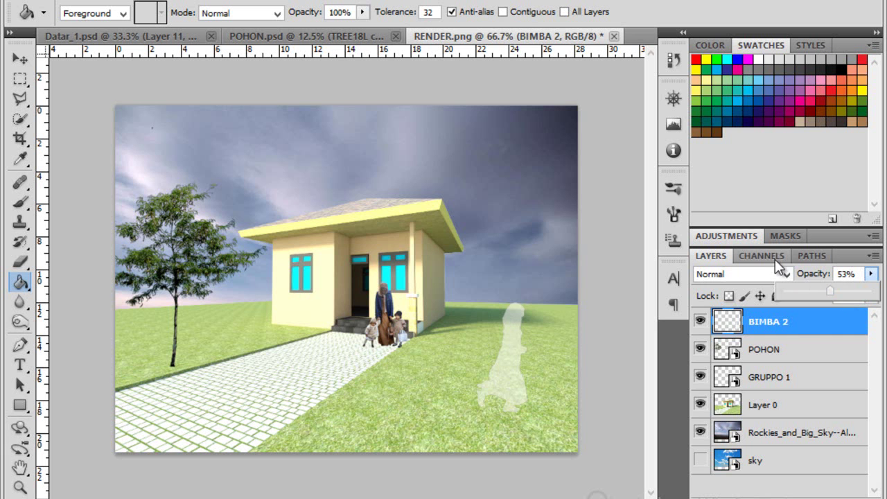
click(774, 259)
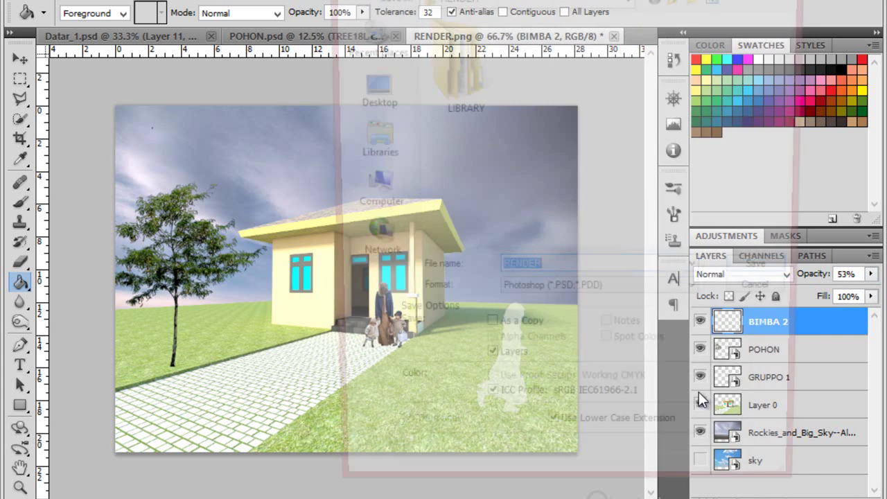
click(766, 293)
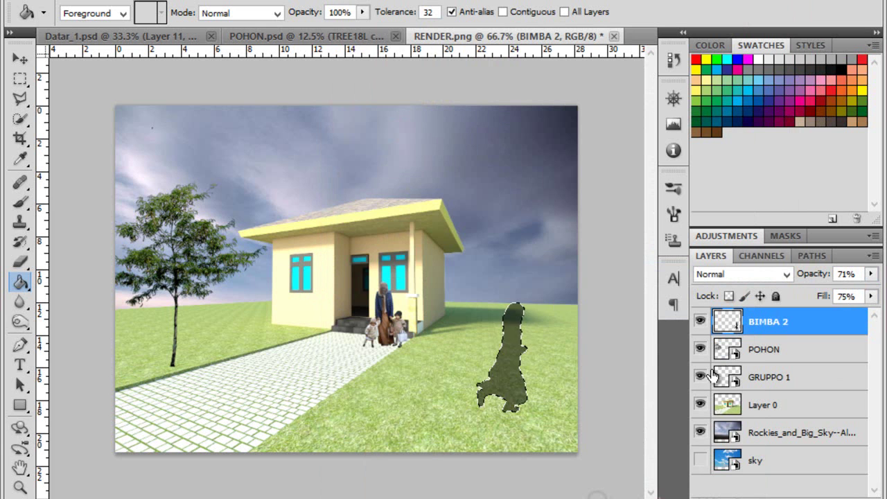
- Undo the silhouette edits on the BIMBA 2 layer back to the original full-colour smart-object figure at its earlier position
key(ctrl+alt+z)
key(ctrl+alt+z)
key(ctrl+alt+z)
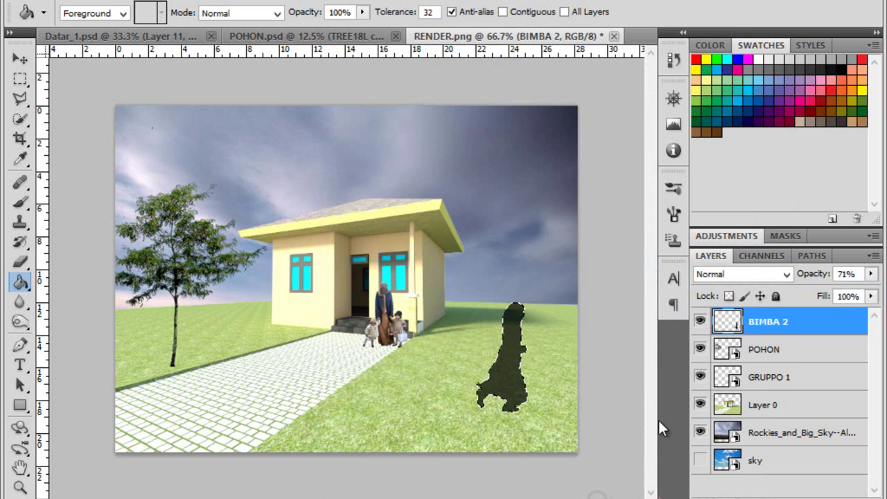
key(ctrl+shift+z)
key(ctrl+shift+z)
key(ctrl+shift+z)
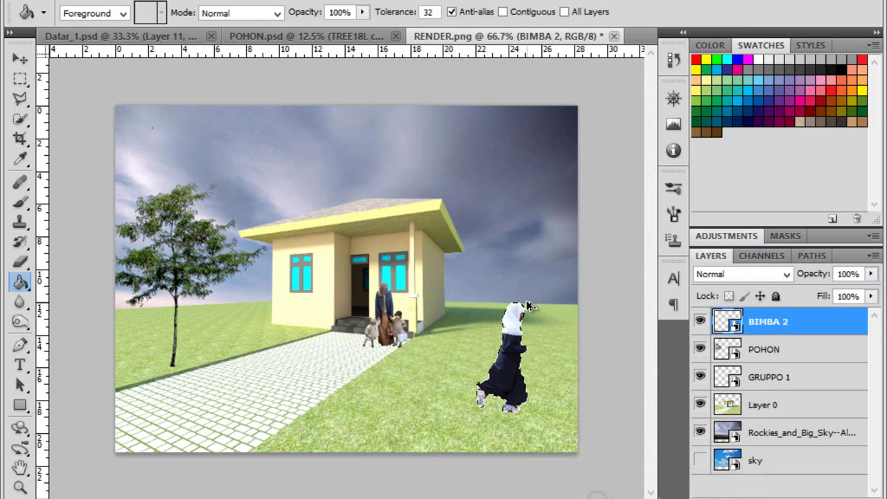
key(ctrl+shift+z)
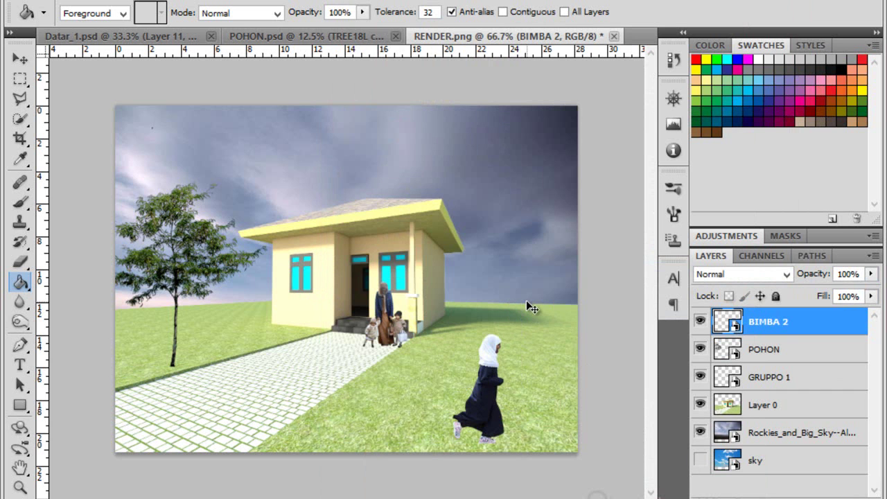
- Turn on the CMYK colour proof and move the BIMBA 2 figure slightly up and to the right on the grass
key(ctrl+y)
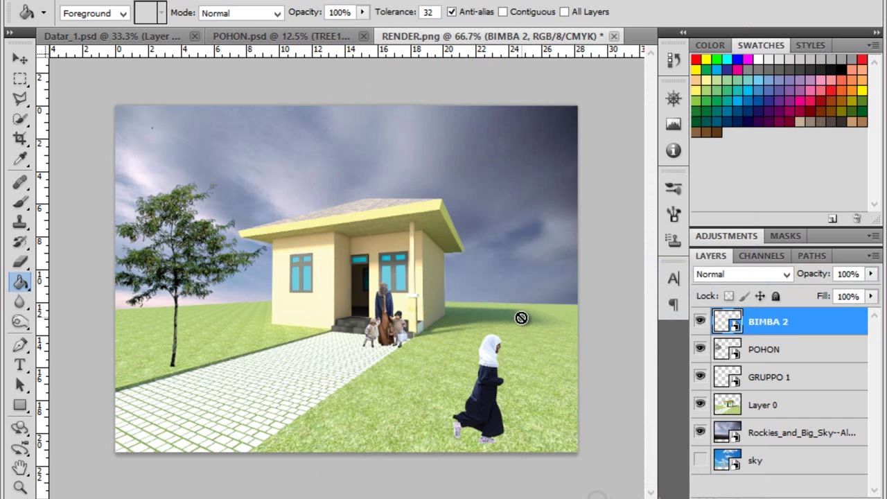
click(19, 62)
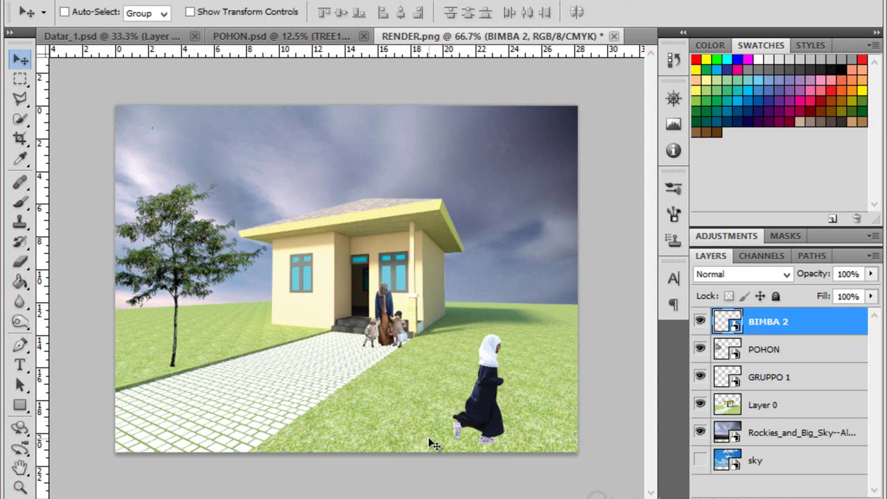
drag(495, 429, 503, 419)
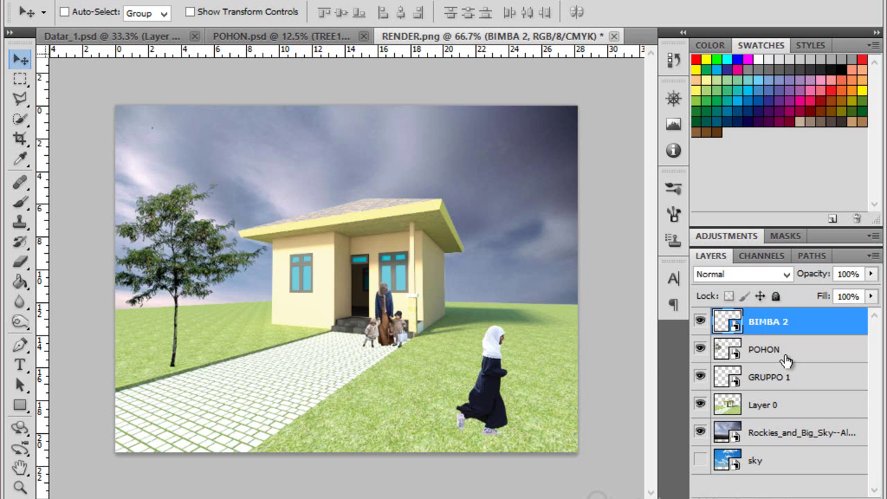
- Look through the layers of the Datar_1.psd street scene and return to RENDER.png
click(130, 34)
scroll(759, 418, up, 5)
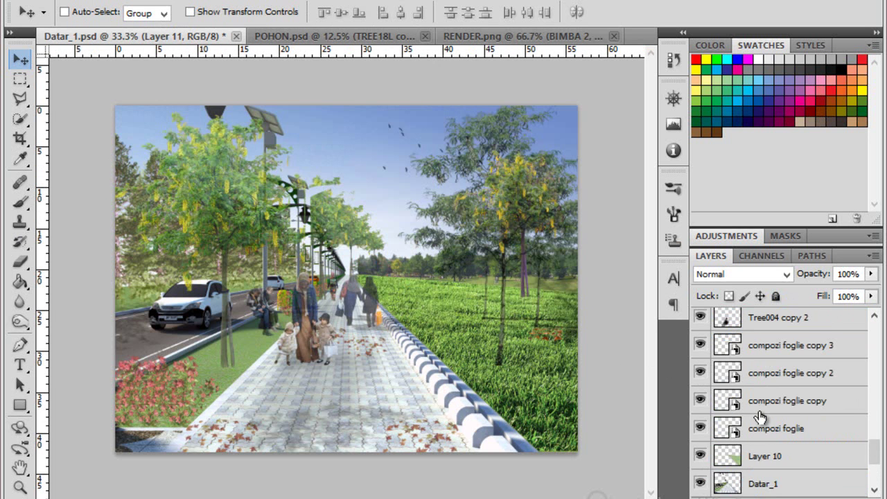
scroll(760, 416, up, 3)
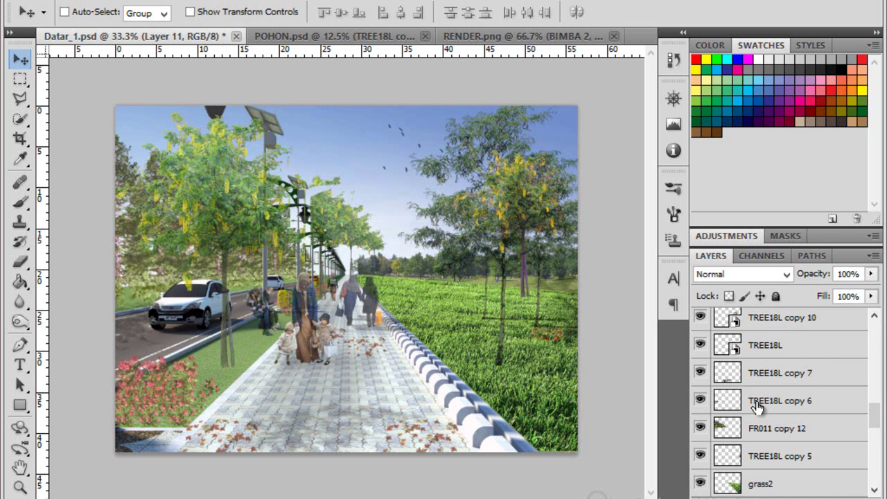
scroll(787, 409, up, 5)
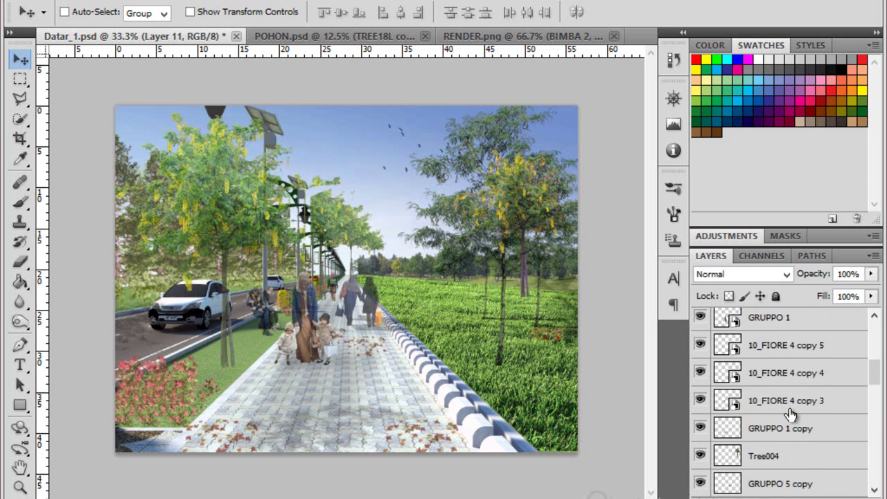
scroll(790, 415, up, 4)
scroll(794, 416, down, 3)
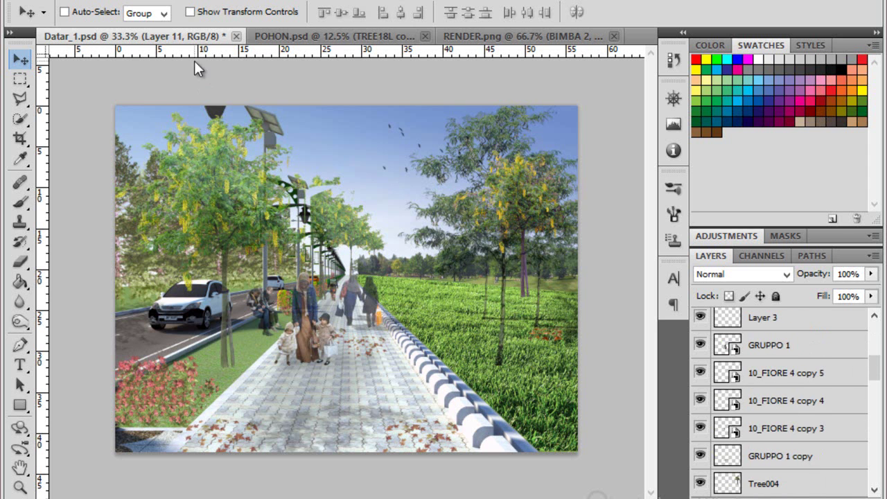
click(485, 38)
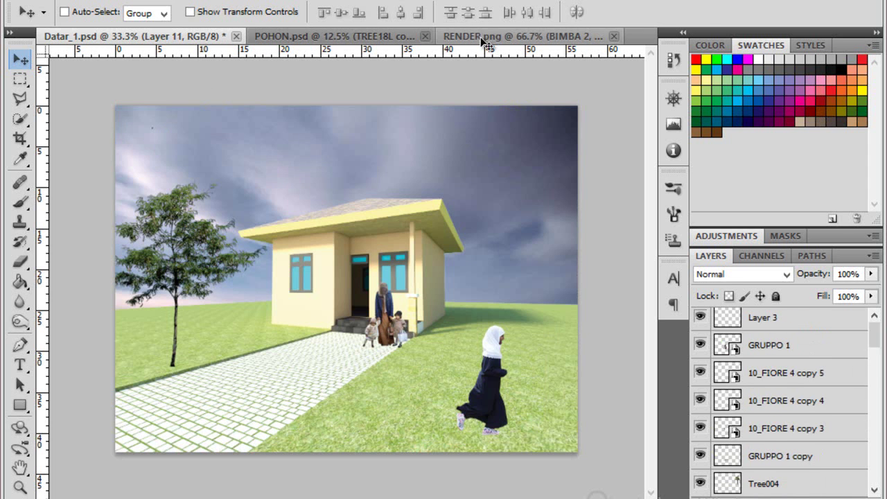
- Select the POHON tree layer from the canvas and move the tree slightly to the right
right_click(208, 237)
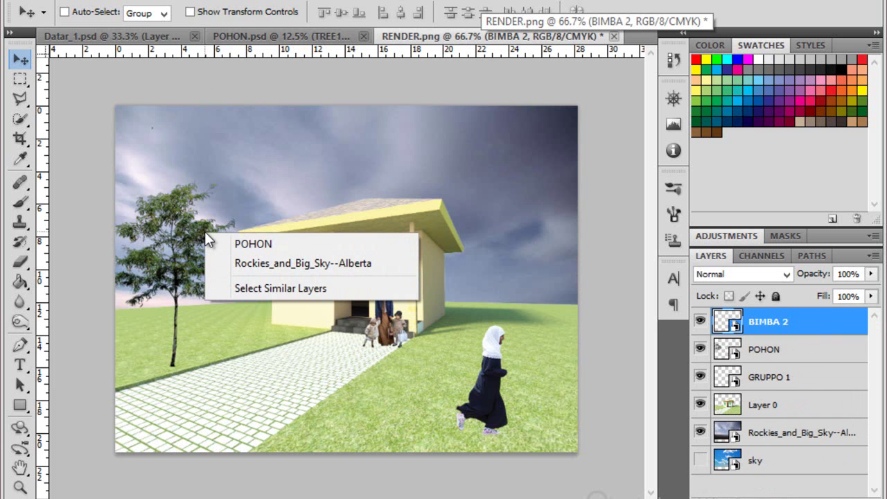
click(249, 243)
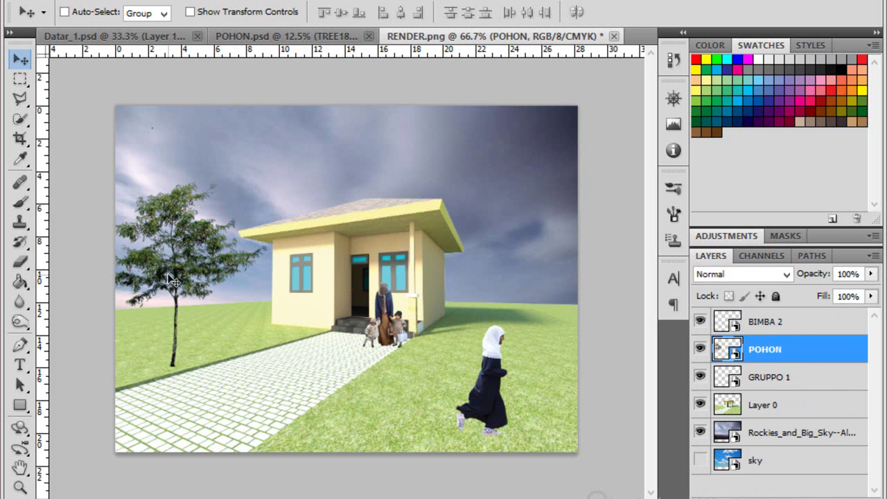
drag(180, 264, 190, 262)
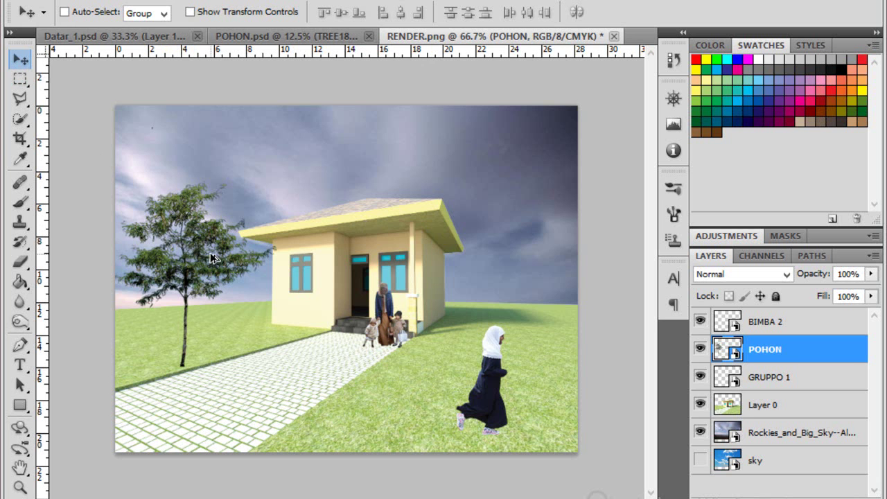
- Duplicate the POHON tree, place the copy at the house's right side and move its layer directly below Layer 0
drag(189, 240, 253, 237)
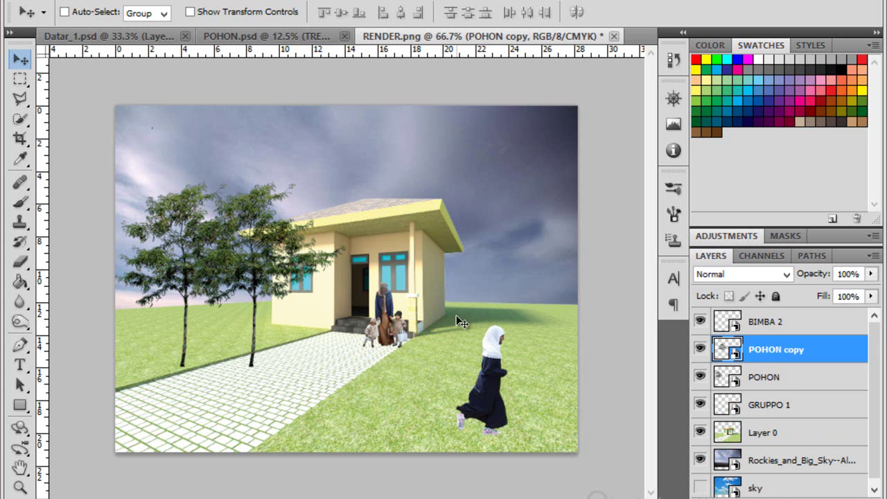
drag(270, 264, 459, 222)
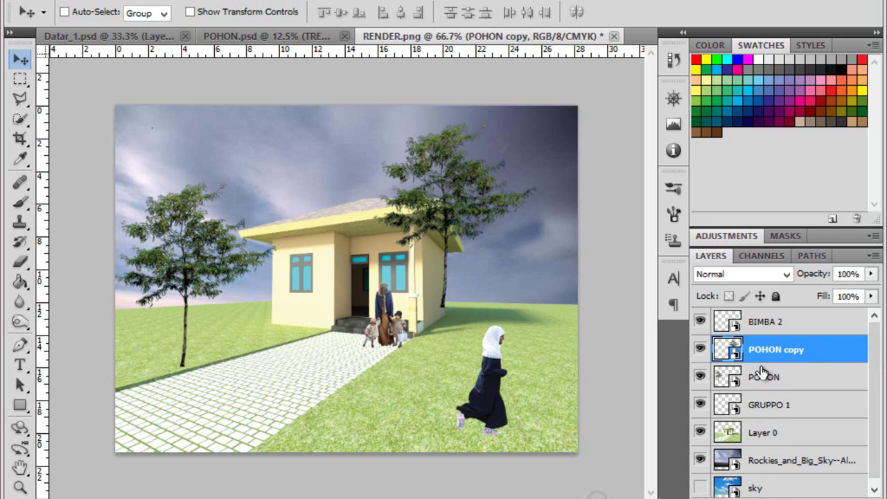
drag(762, 350, 753, 449)
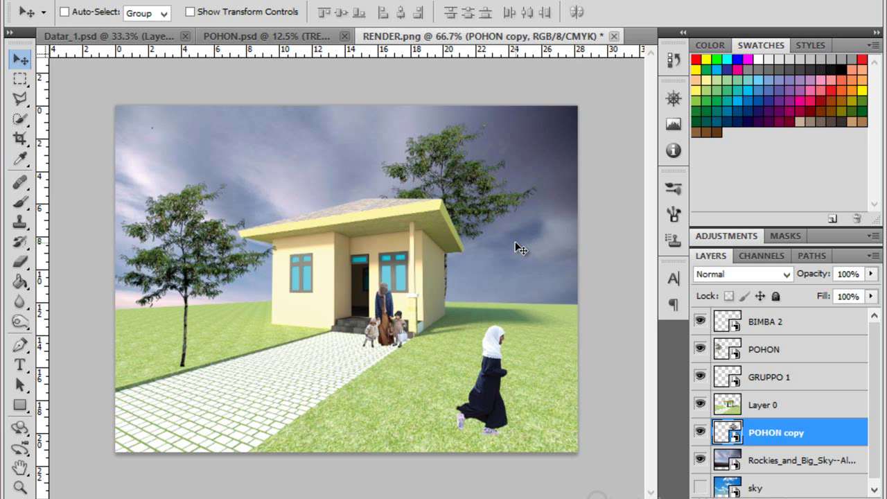
- Duplicate the POHON tree again and place this copy over the paved path in front of the house
right_click(212, 244)
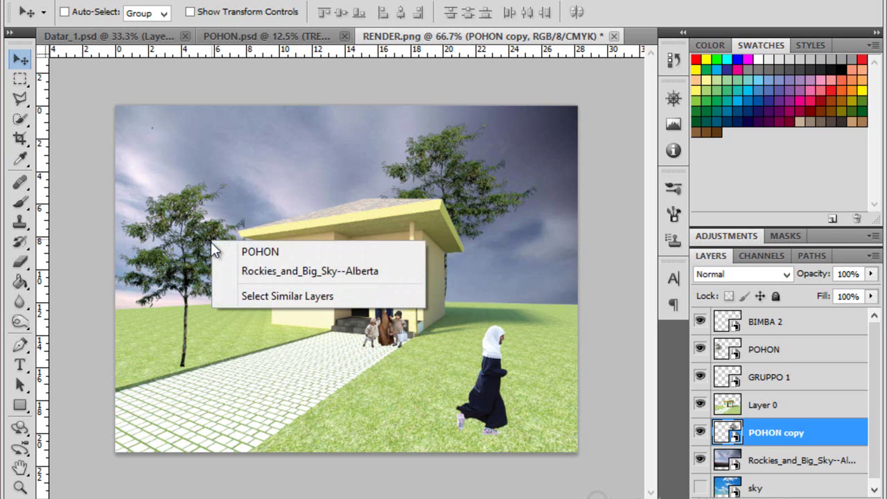
click(251, 251)
drag(198, 256, 326, 320)
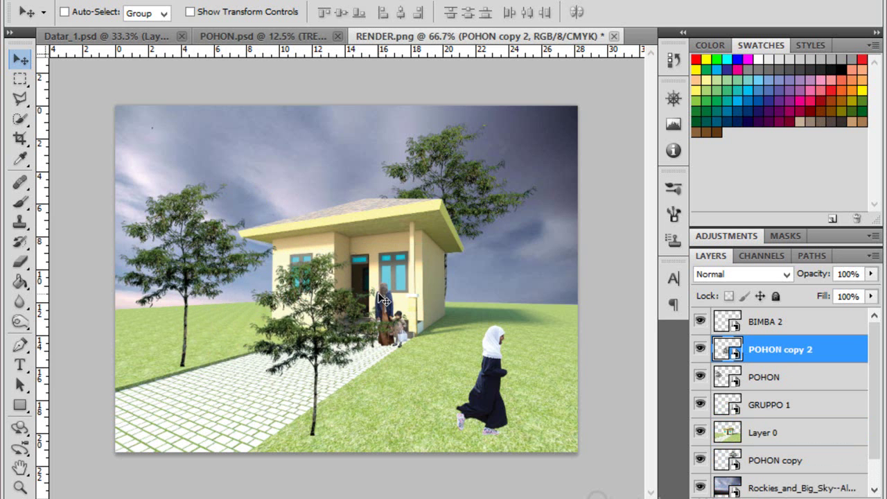
drag(316, 311, 316, 266)
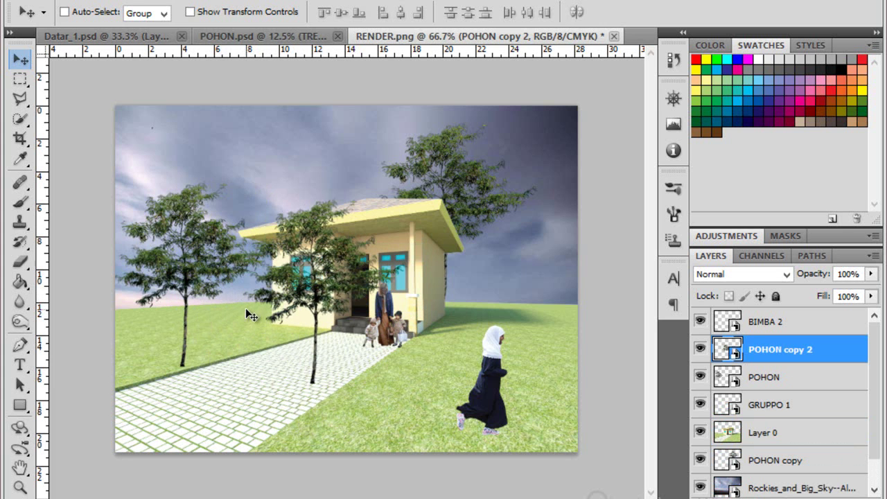
- Start a Free Transform on the POHON copy 2 tree and scale it down proportionally to about 126%
click(19, 82)
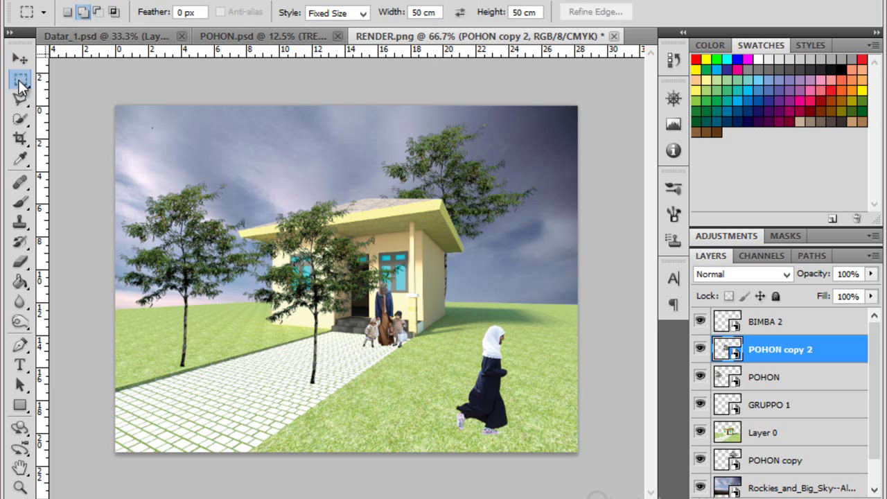
right_click(315, 283)
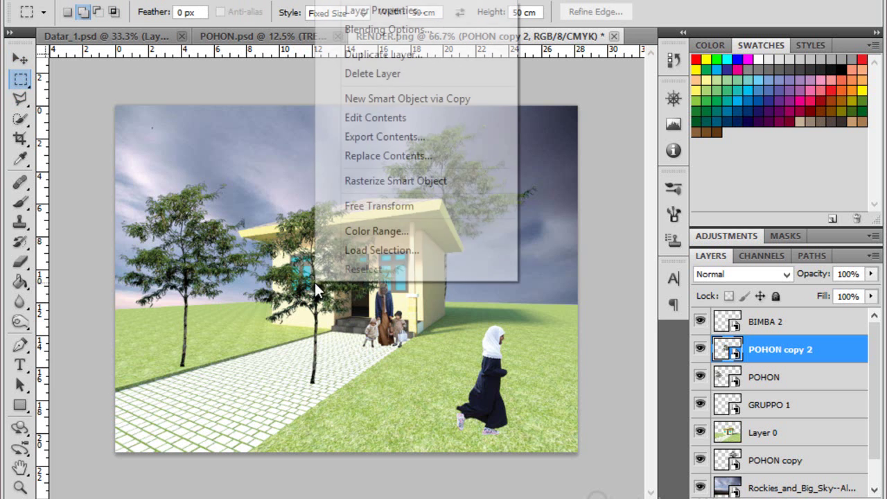
click(414, 206)
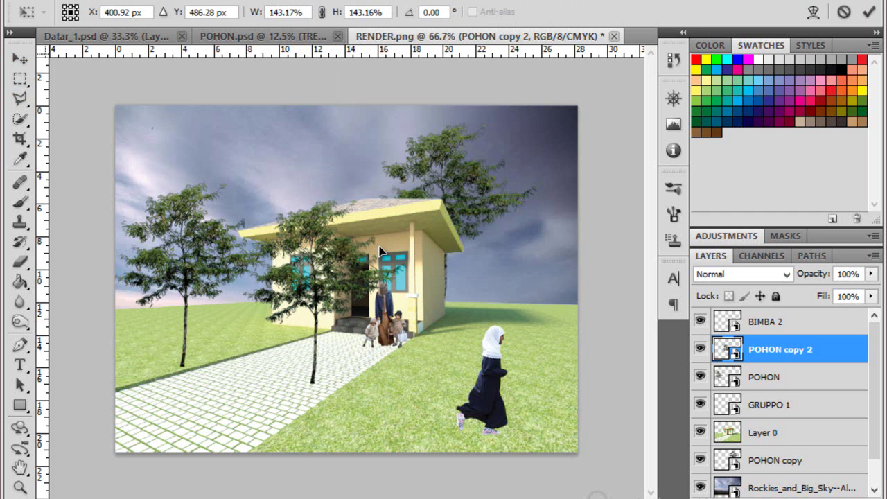
right_click(320, 274)
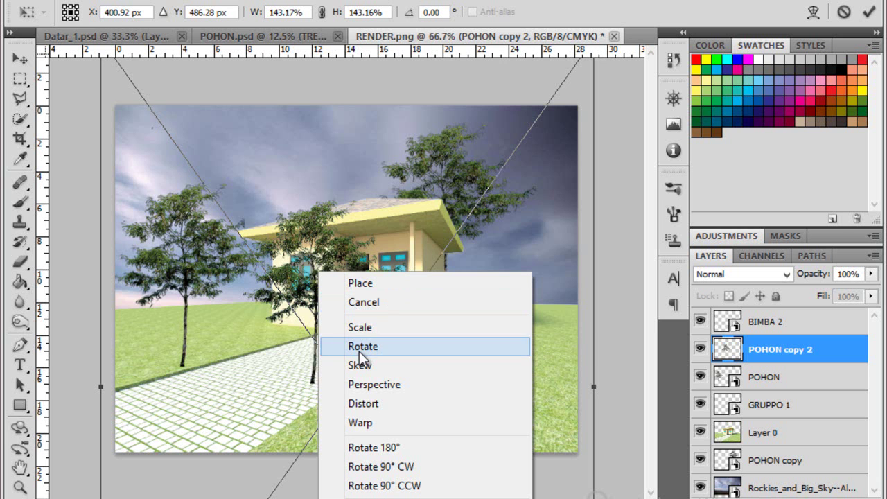
click(313, 275)
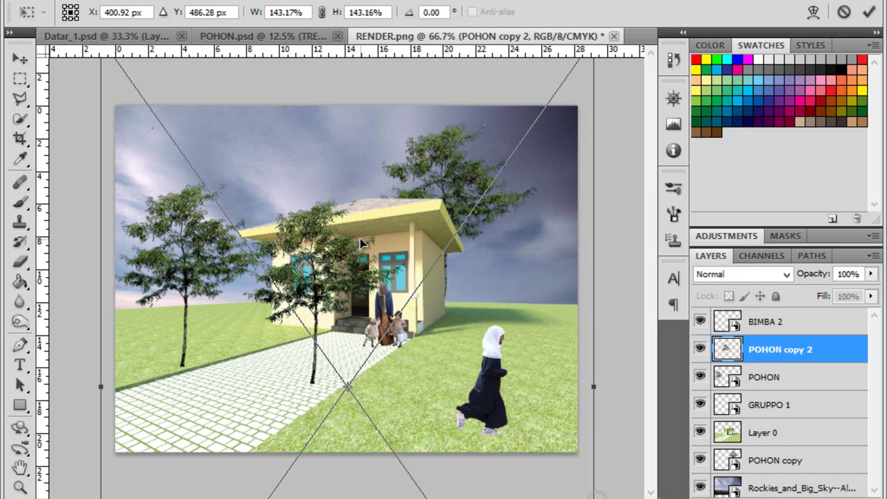
click(673, 97)
drag(582, 179, 578, 178)
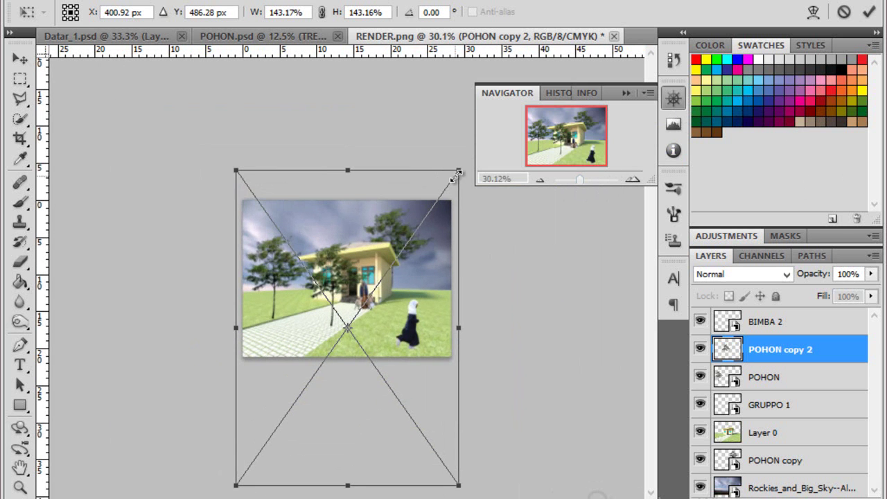
drag(458, 170, 433, 207)
- Distort the POHON copy 2 tree by pulling in its corners so it leans and flattens toward the left tree's trunk
right_click(319, 309)
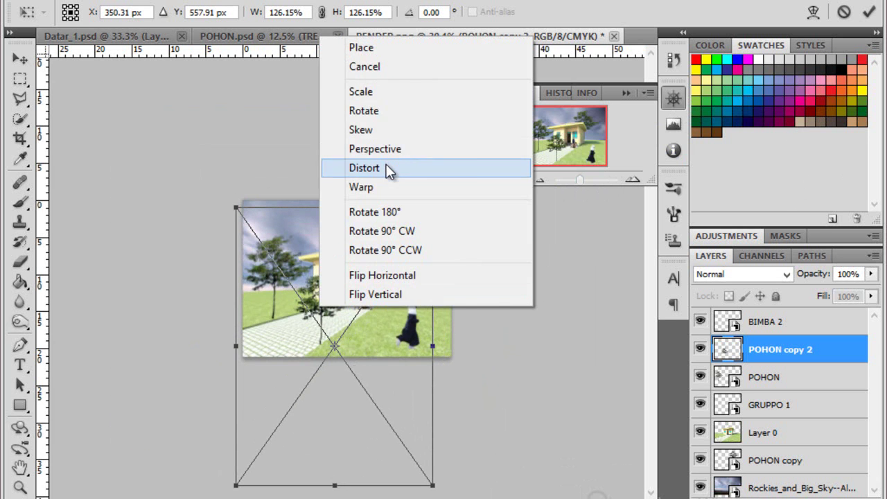
click(385, 168)
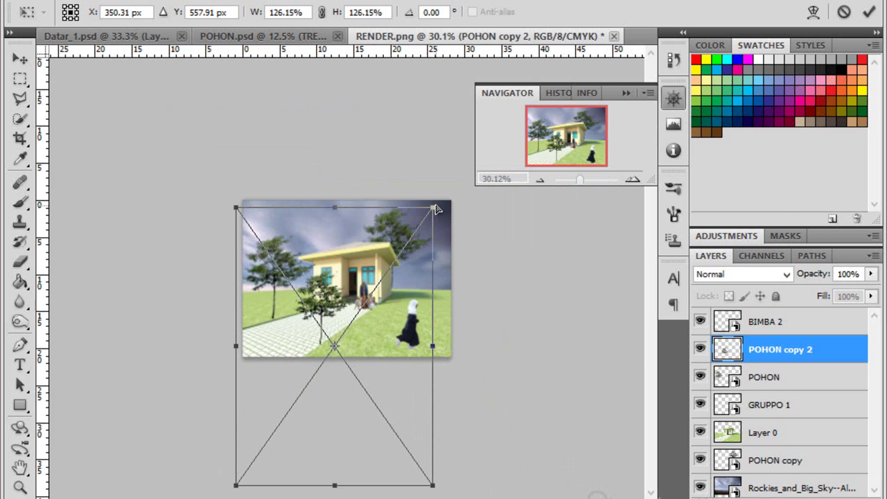
drag(433, 208, 395, 252)
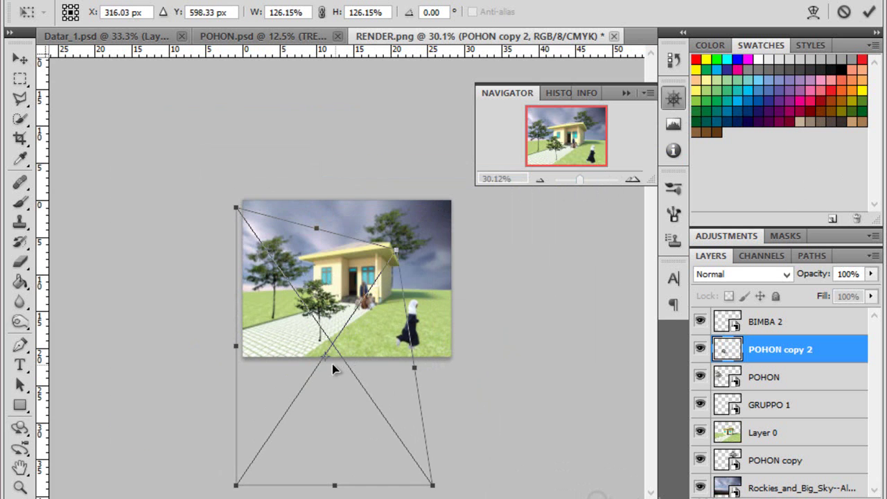
drag(236, 485, 201, 398)
drag(239, 211, 280, 243)
drag(432, 485, 306, 395)
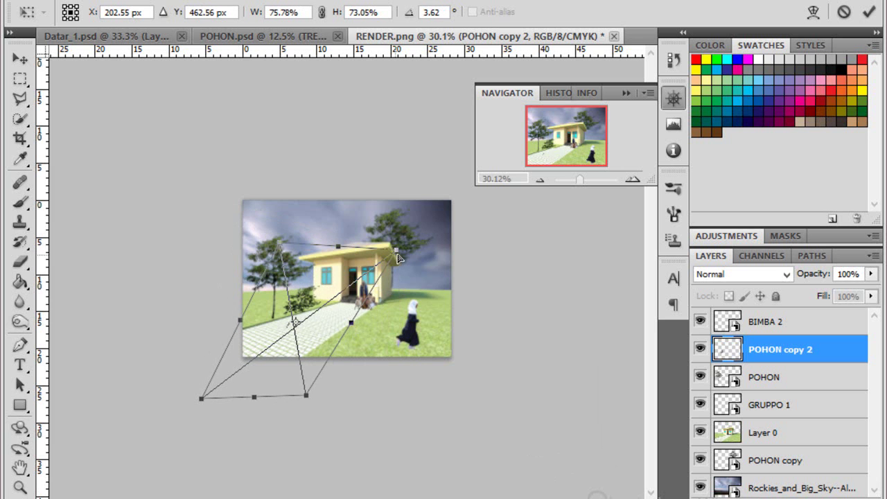
drag(390, 256, 393, 274)
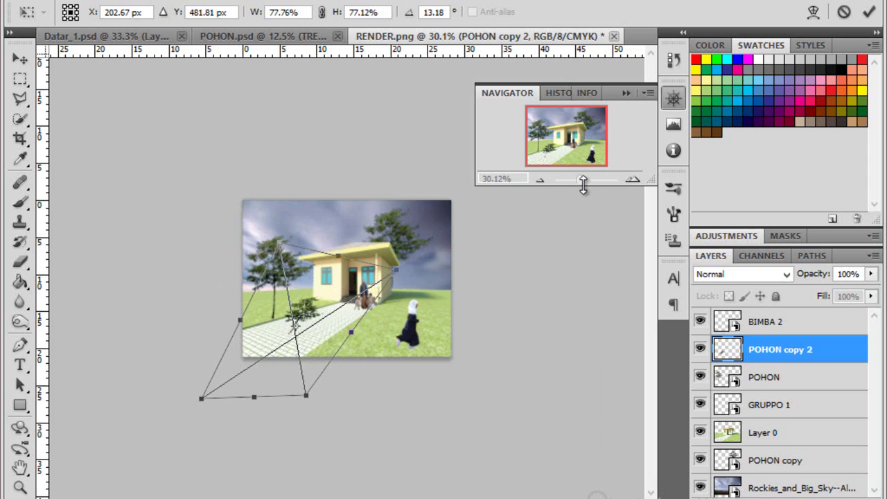
- Move the distorted copy to the base of the POHON tree, flatten it further onto the ground and commit the transform
drag(579, 178, 584, 178)
drag(238, 360, 215, 329)
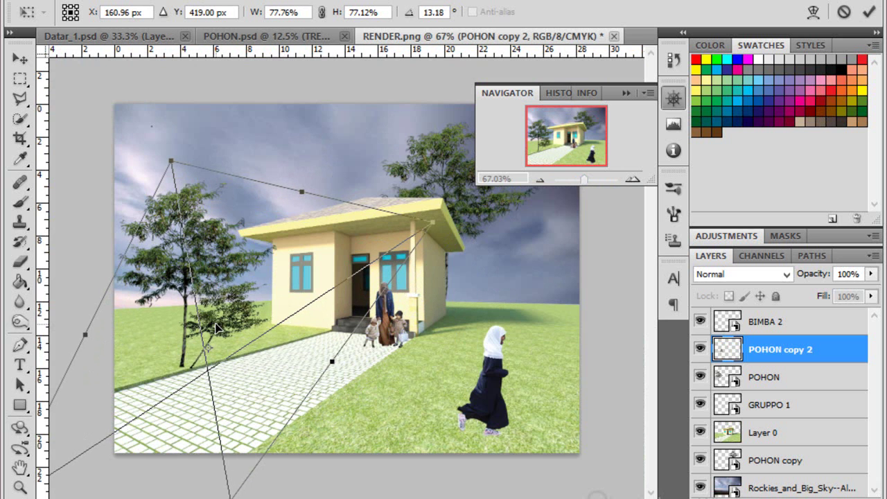
drag(171, 161, 206, 255)
drag(435, 235, 428, 368)
drag(100, 364, 89, 302)
key(Return)
- Start a new Free Transform on the POHON copy 2 tree and rotate it clockwise toward the path, to about 49.5°
key(m)
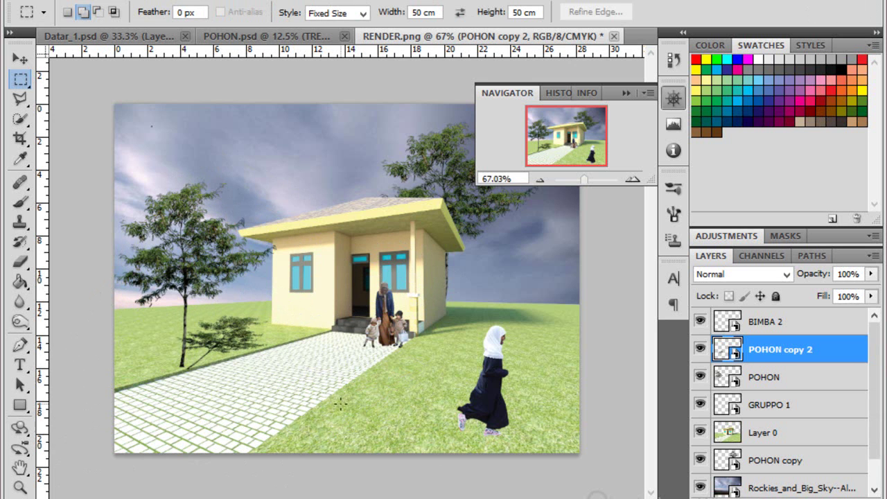
right_click(240, 341)
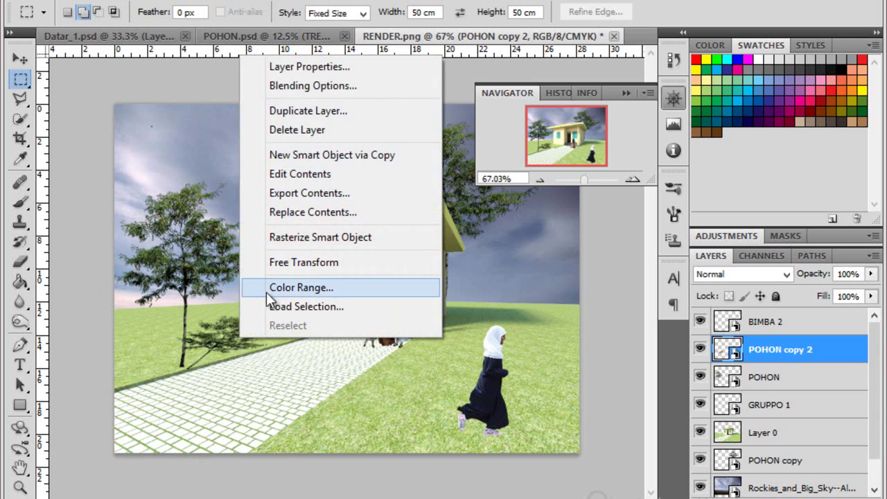
click(311, 263)
drag(445, 306, 450, 390)
drag(449, 405, 451, 407)
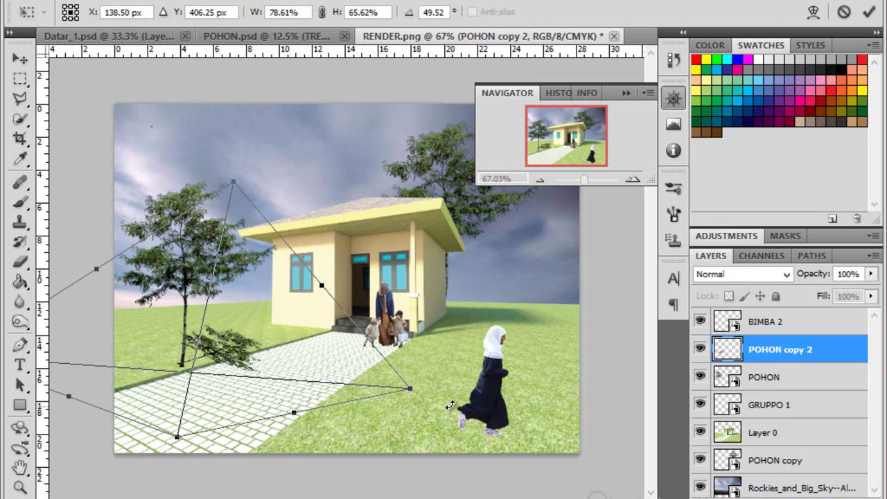
- Distort the rotated copy into a wide, flat shadow shape, align its trunk with the POHON tree's base and commit
right_click(217, 355)
click(269, 215)
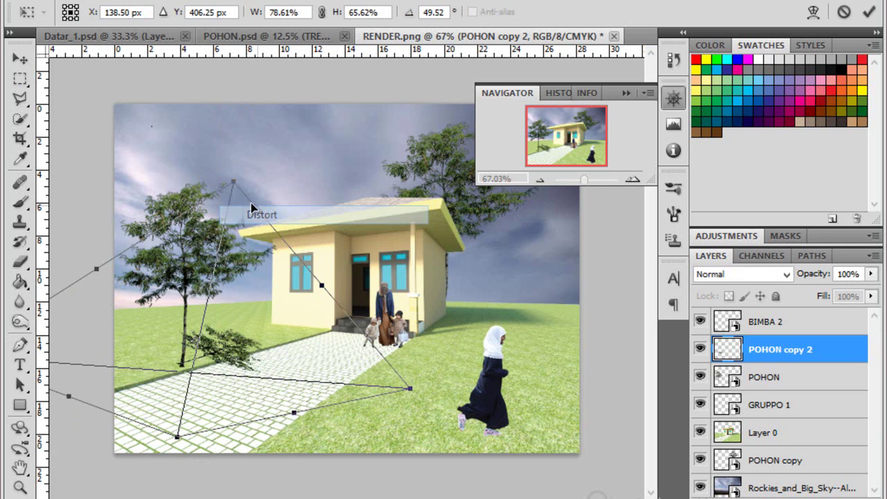
drag(239, 195, 386, 245)
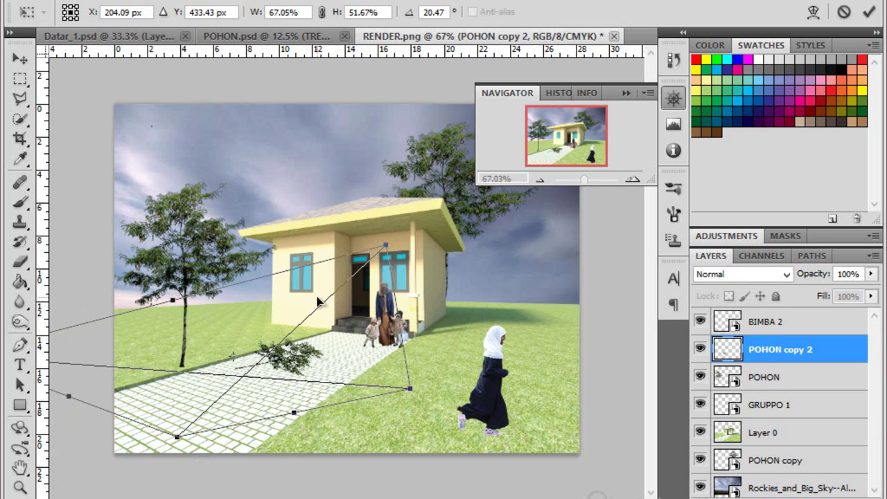
drag(178, 437, 239, 444)
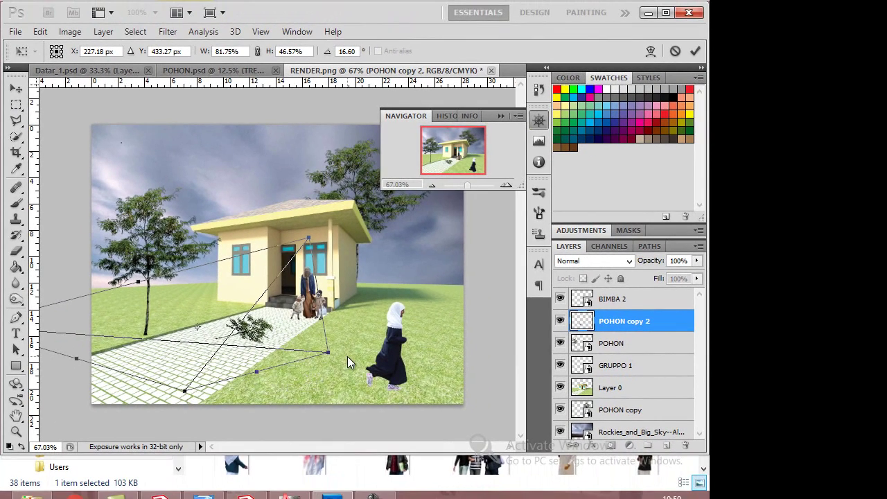
drag(337, 356, 491, 357)
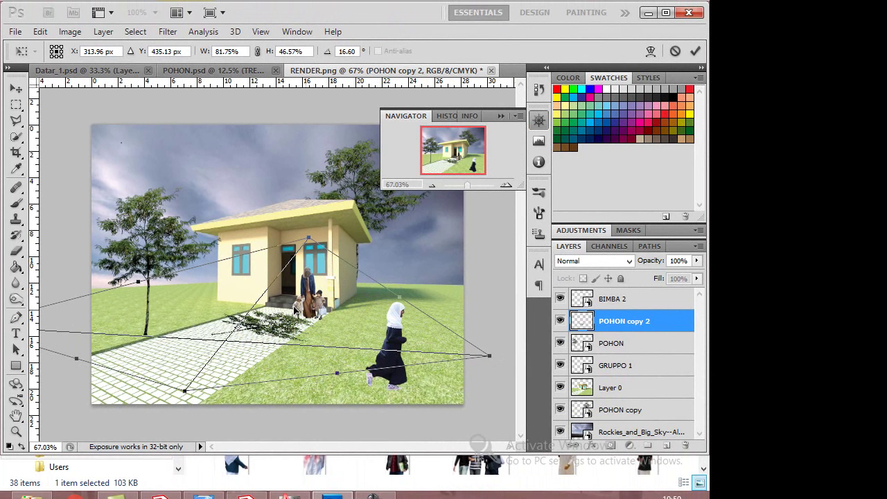
drag(280, 326, 201, 333)
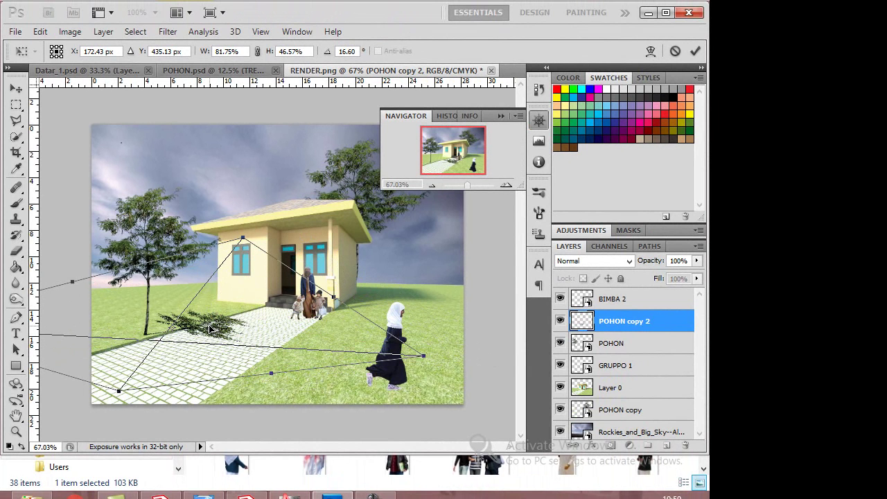
key(Return)
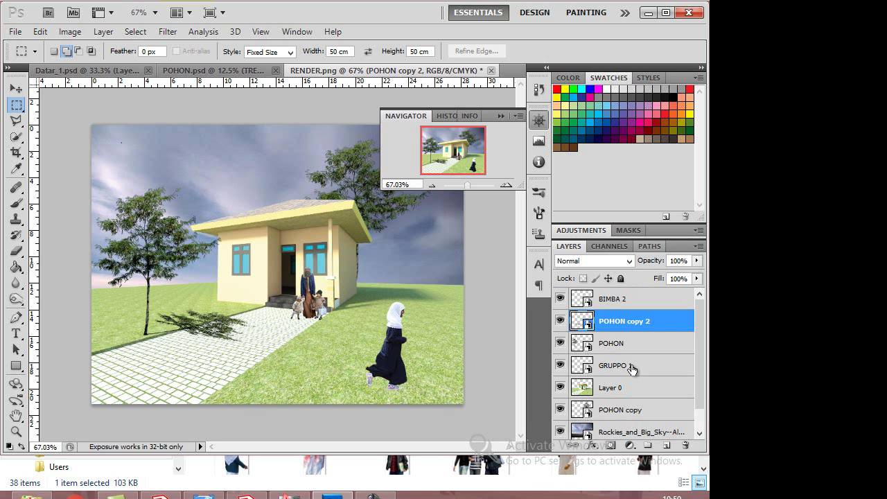
- Load the POHON copy 2 layer's outline as a selection and try to clear its contents
ctrl+click(580, 324)
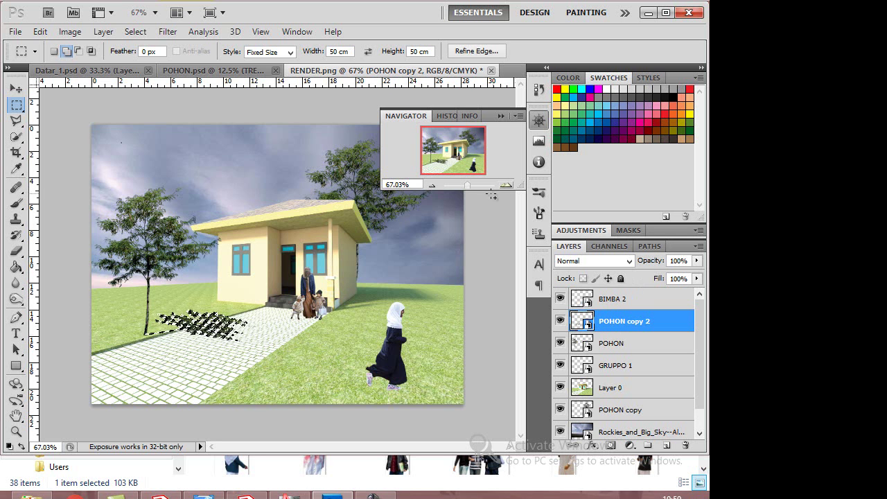
drag(466, 186, 475, 189)
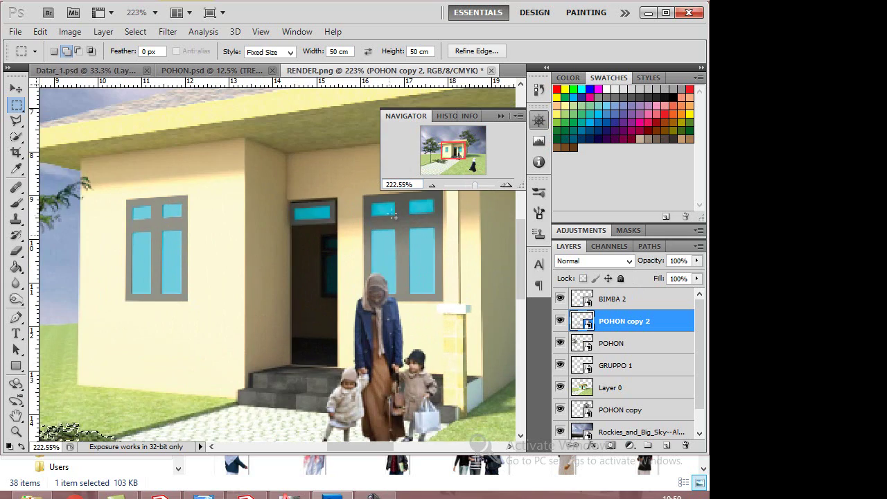
drag(452, 151, 437, 165)
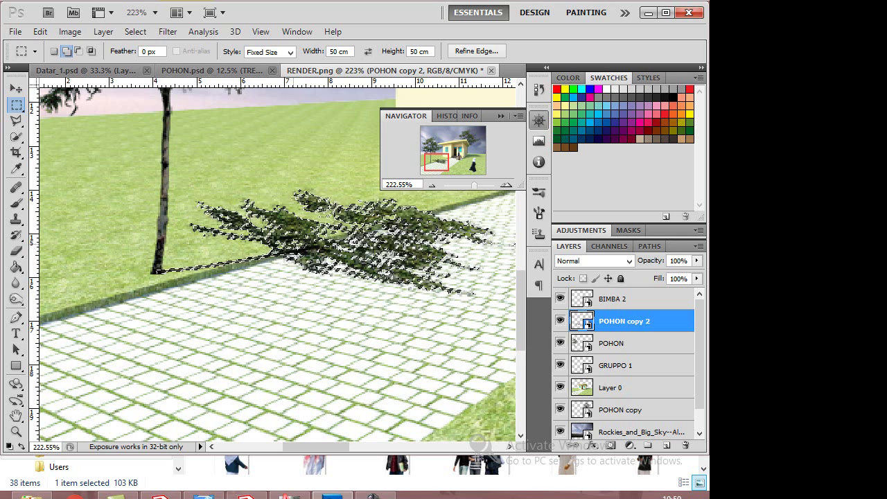
key(Delete)
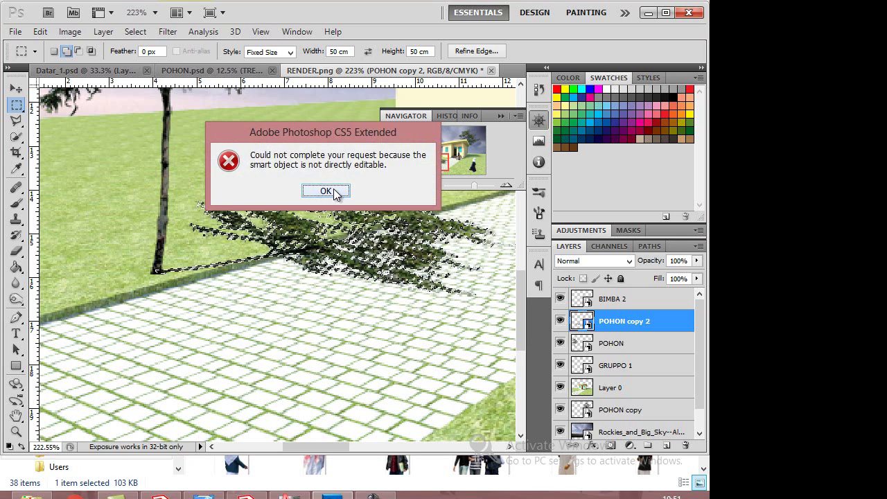
click(326, 191)
- Rasterize the POHON copy 2 layer and delete the selected tree pixels
right_click(609, 325)
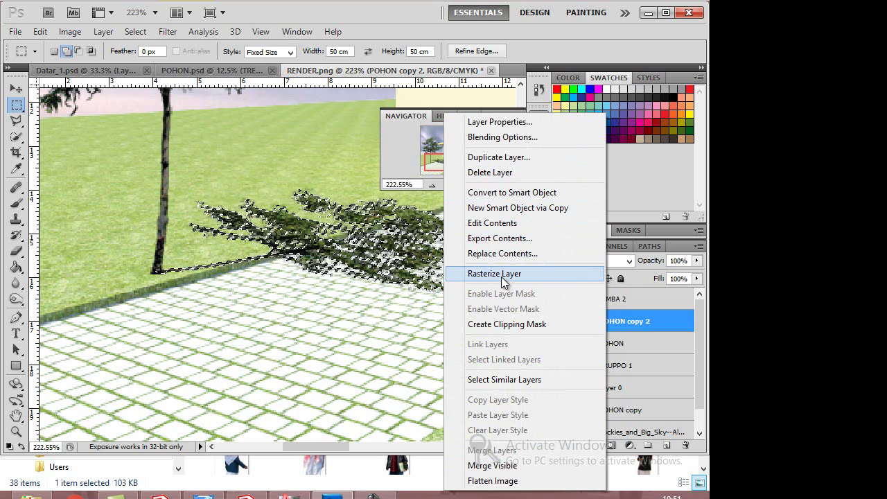
click(501, 274)
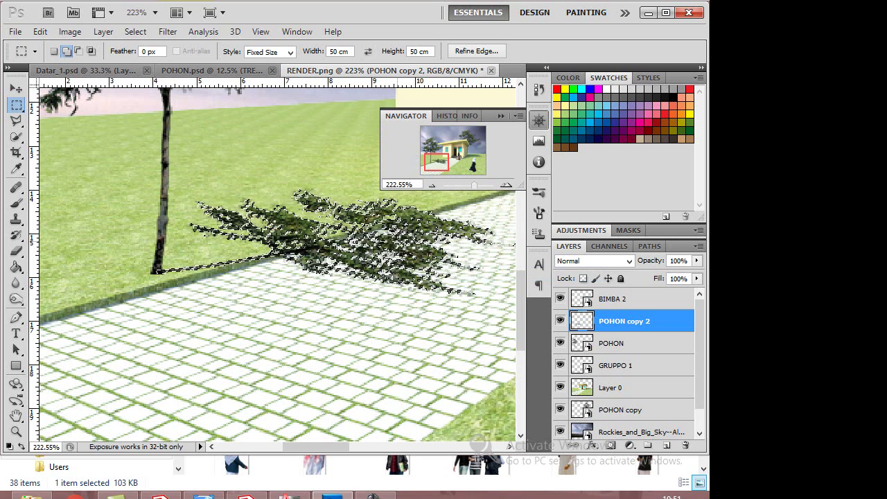
key(Delete)
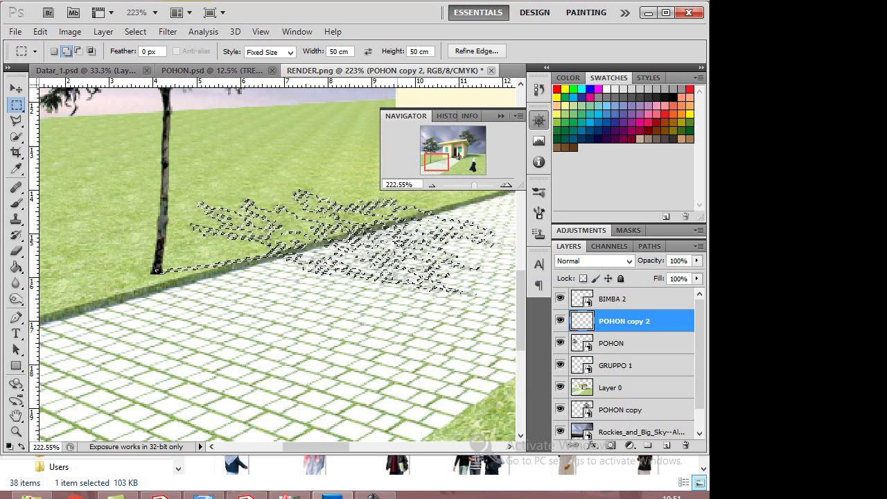
- Fill the tree-shaped selection with black using the Paint Bucket
click(17, 269)
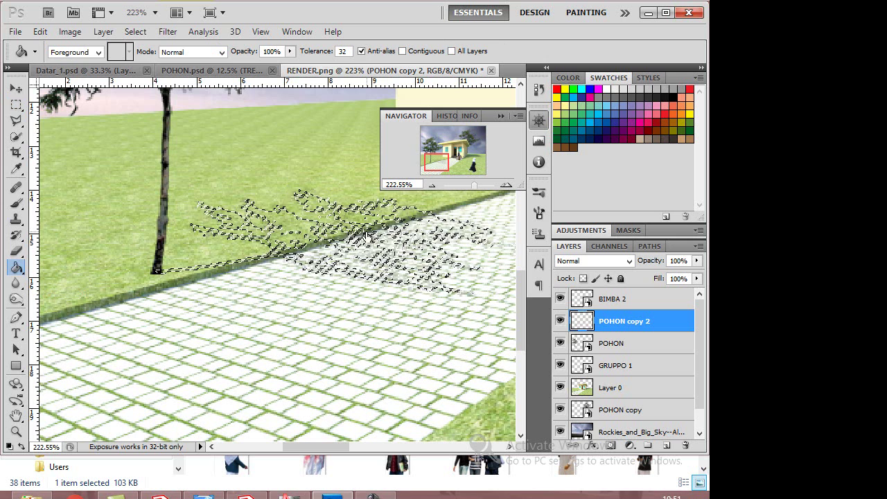
click(670, 98)
click(378, 243)
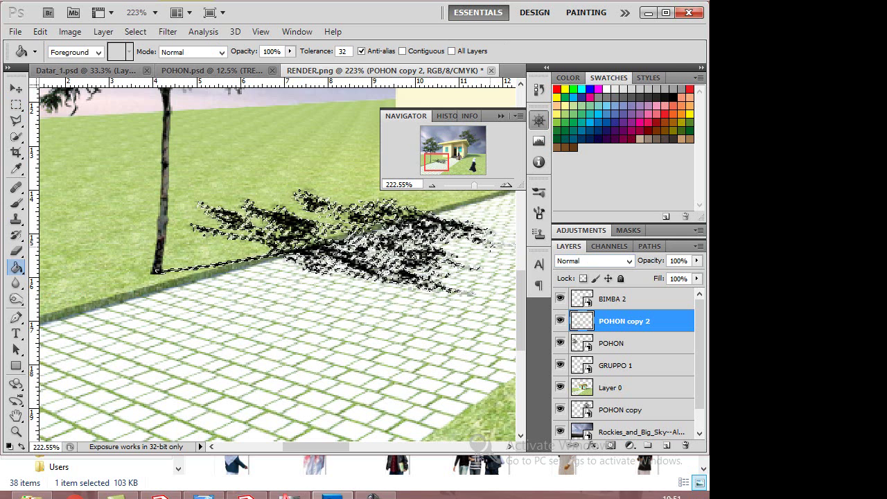
- Reduce the POHON copy 2 layer's Fill to 56% and deselect the shadow outline
click(697, 278)
drag(692, 289, 666, 292)
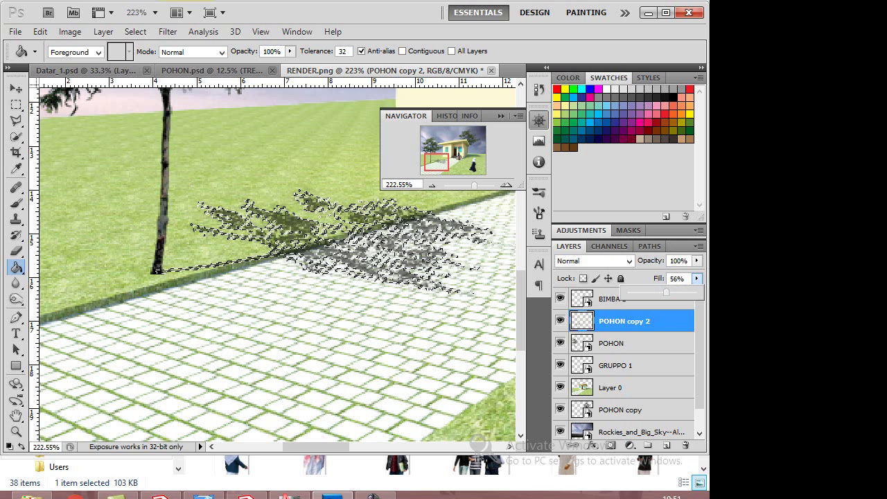
key(ctrl+d)
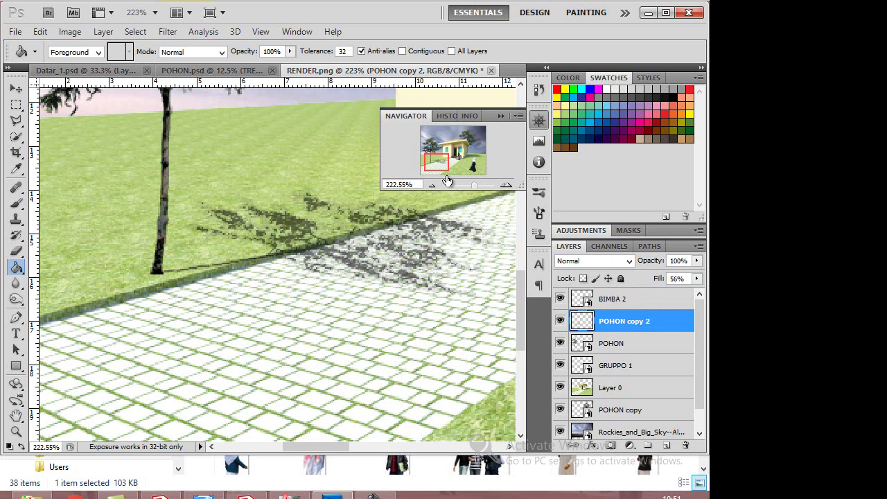
drag(474, 185, 469, 189)
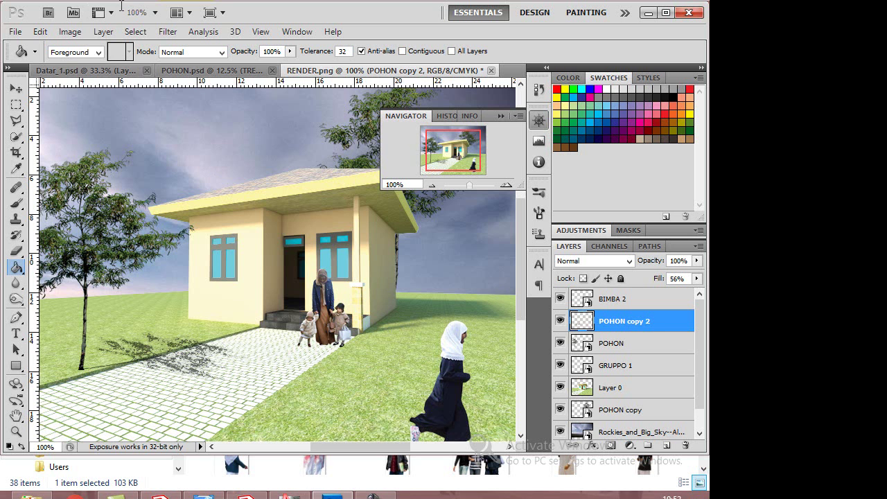
- Apply the basic Blur filter to the tree shadow on the POHON copy 2 layer
click(167, 31)
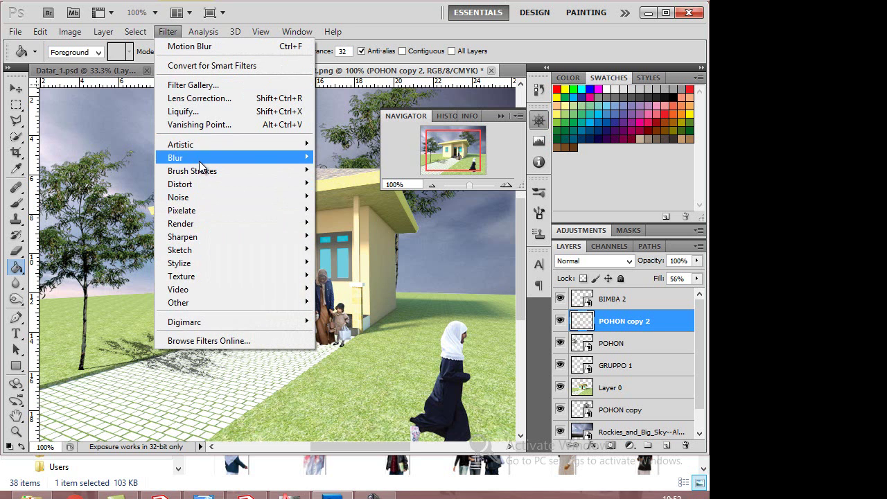
mouse_move(208, 158)
click(338, 170)
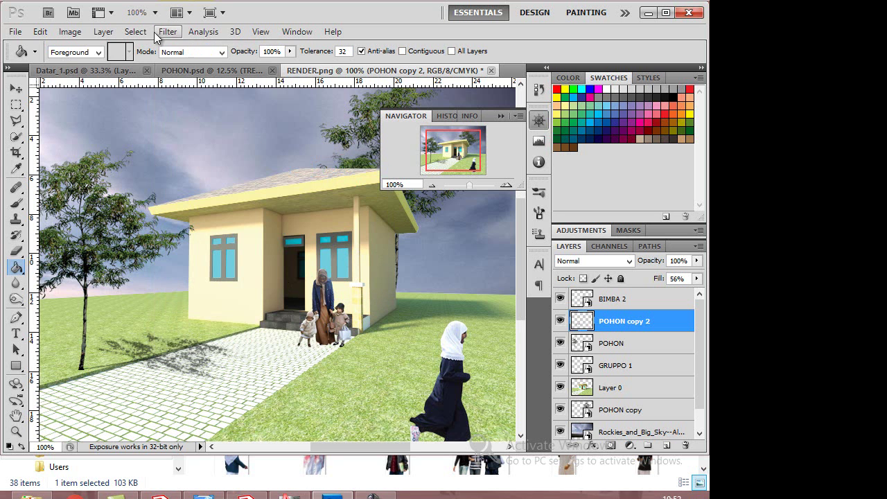
click(102, 32)
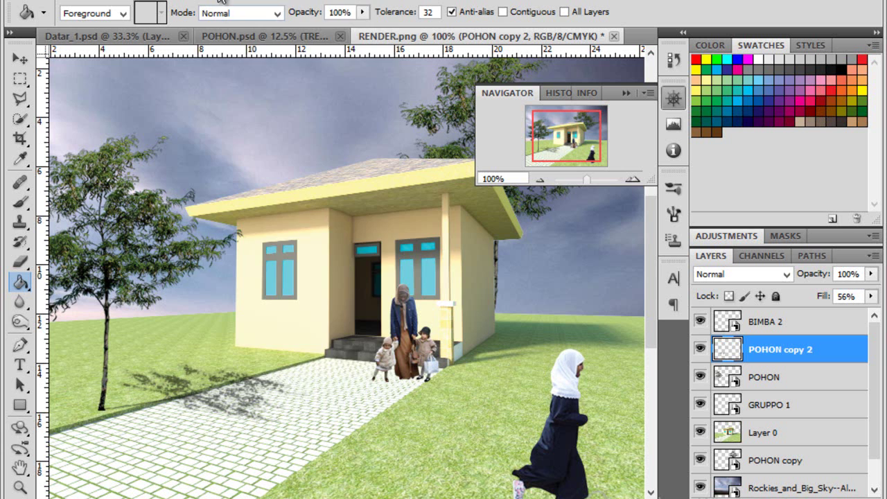
click(224, 1)
mouse_move(272, 147)
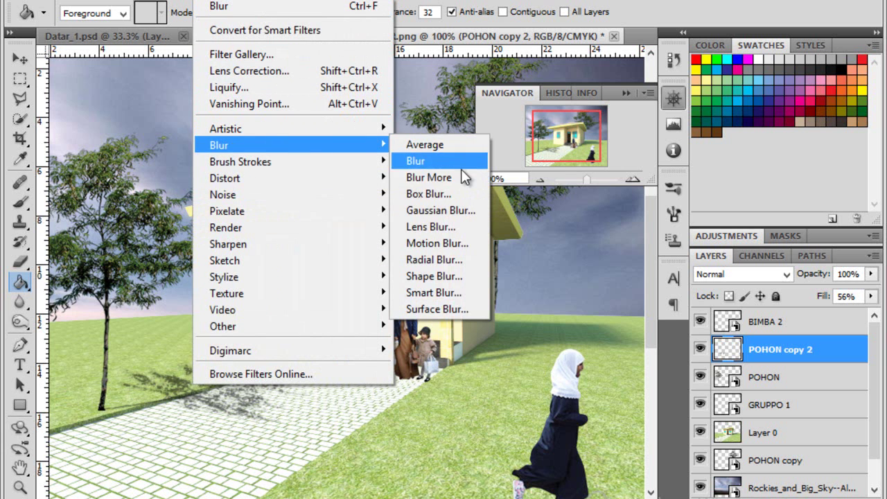
click(456, 226)
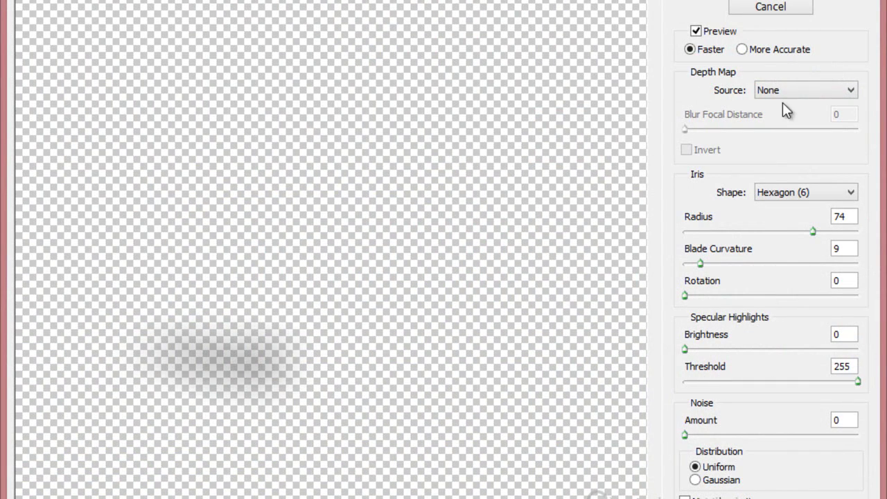
drag(700, 263, 725, 264)
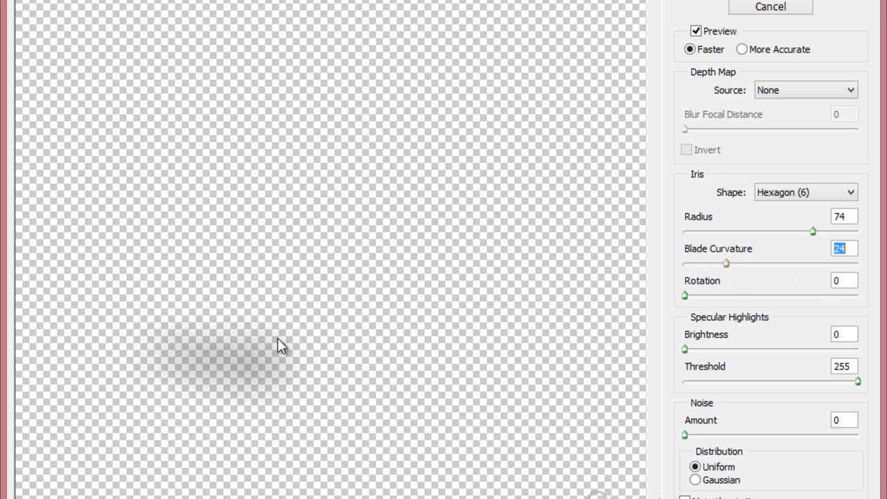
click(785, 10)
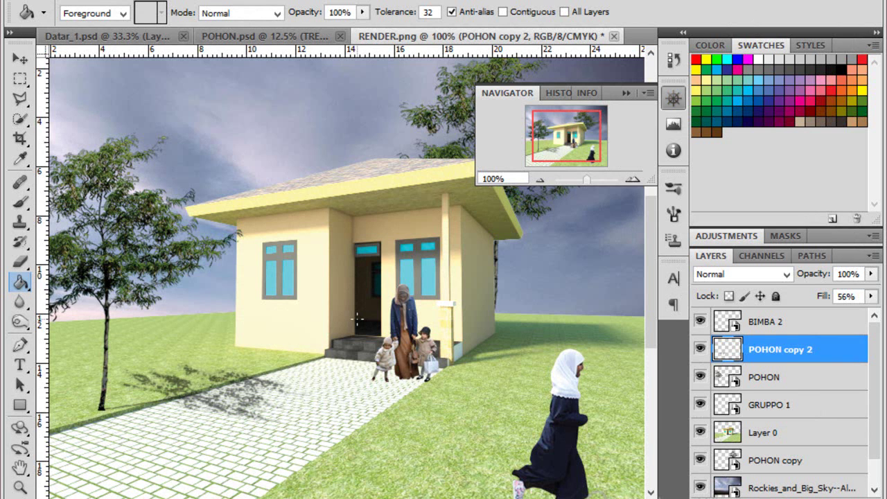
- Select the GRUPPO 1 layer and place a duplicate of the family cutout on the grass beside the original
click(20, 58)
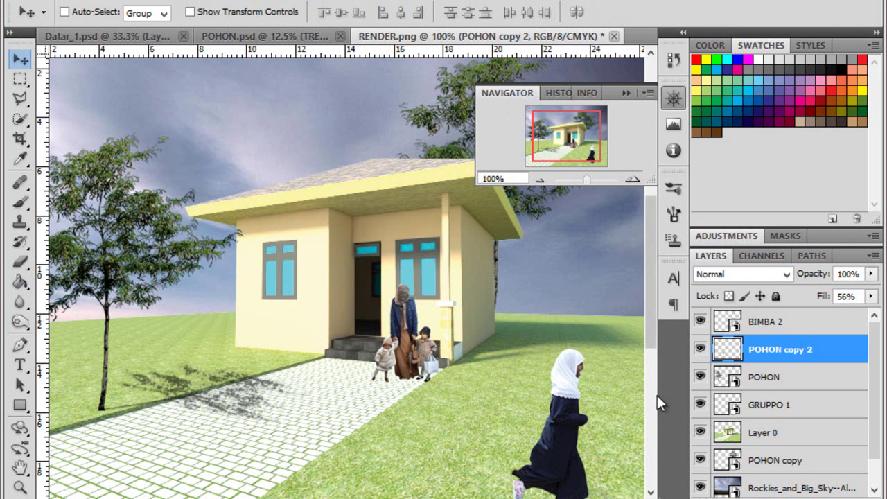
right_click(406, 319)
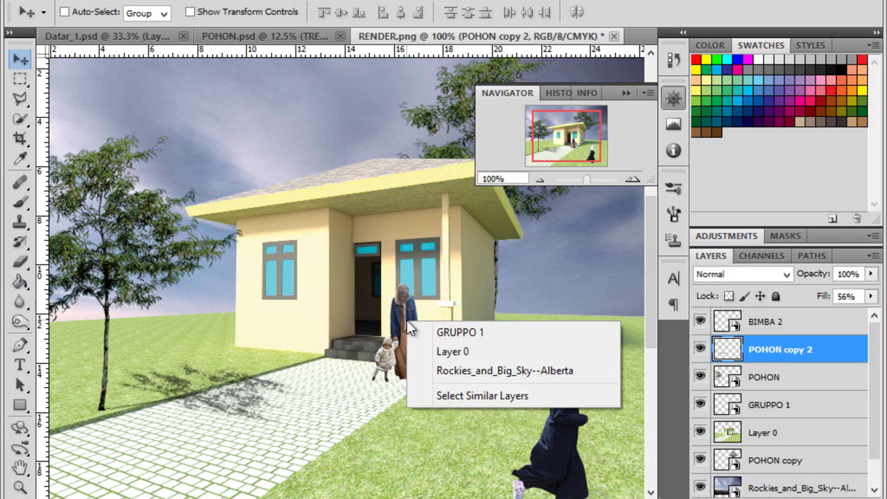
click(446, 330)
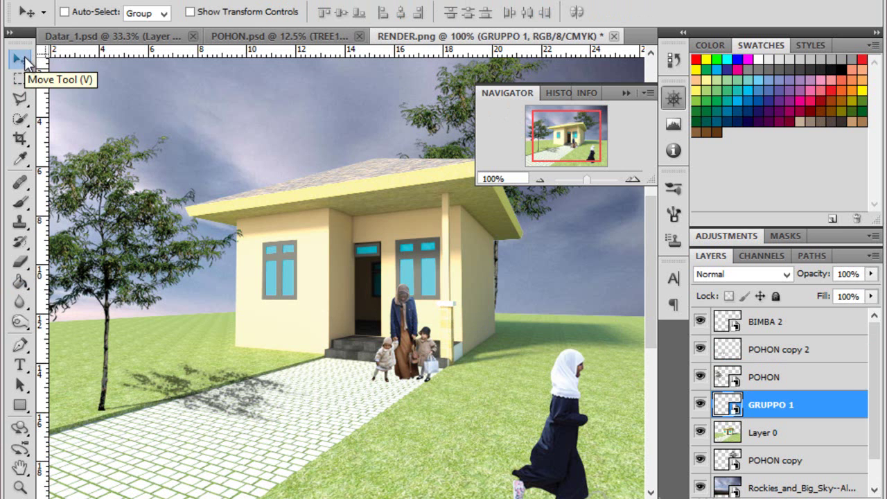
drag(401, 339, 464, 372)
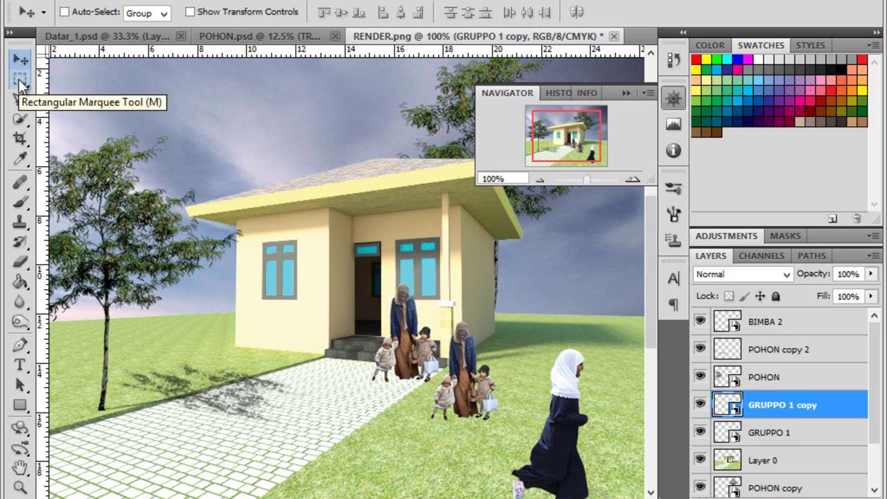
- Start Free Transform on the GRUPPO 1 copy layer and rotate the duplicate family about 76° clockwise
click(20, 82)
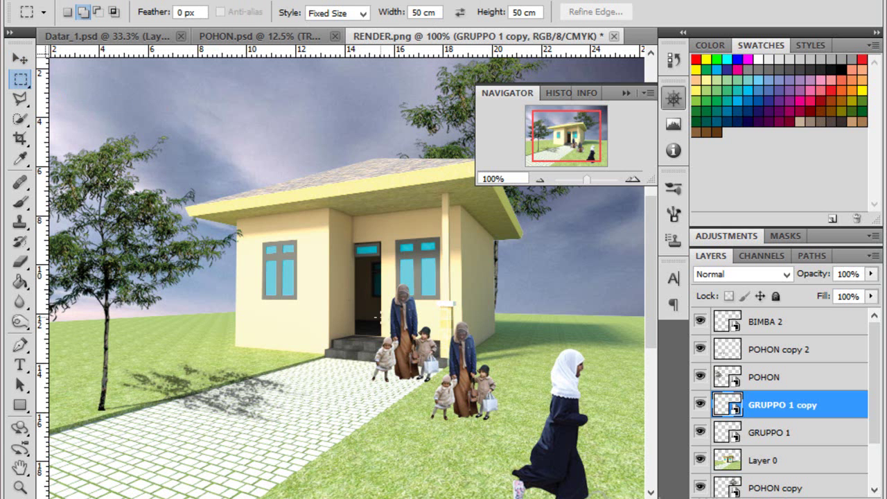
right_click(462, 70)
click(518, 281)
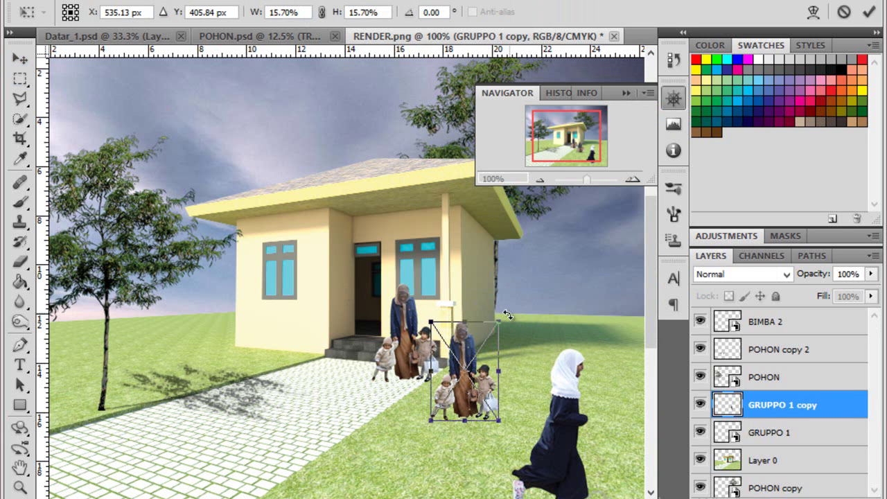
drag(521, 312, 535, 409)
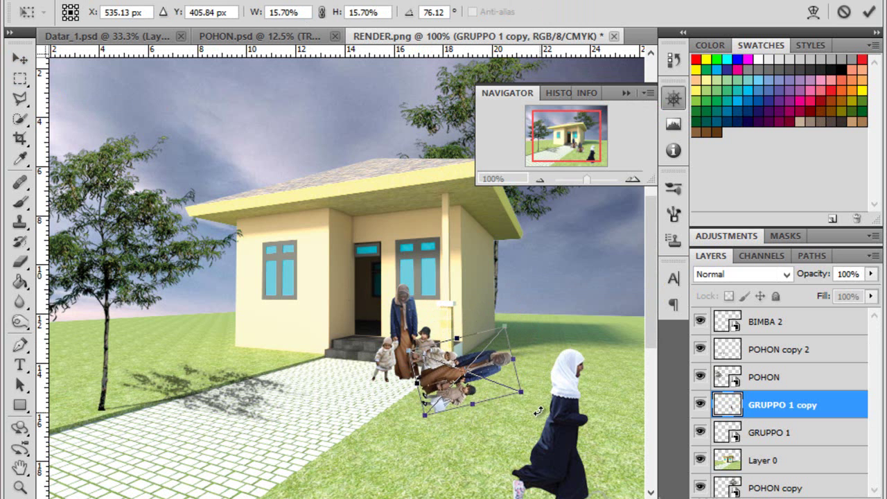
- Distort the rotated family copy into a flat, narrow shadow shape lying across the grass and apply the transformation
right_click(467, 378)
click(523, 233)
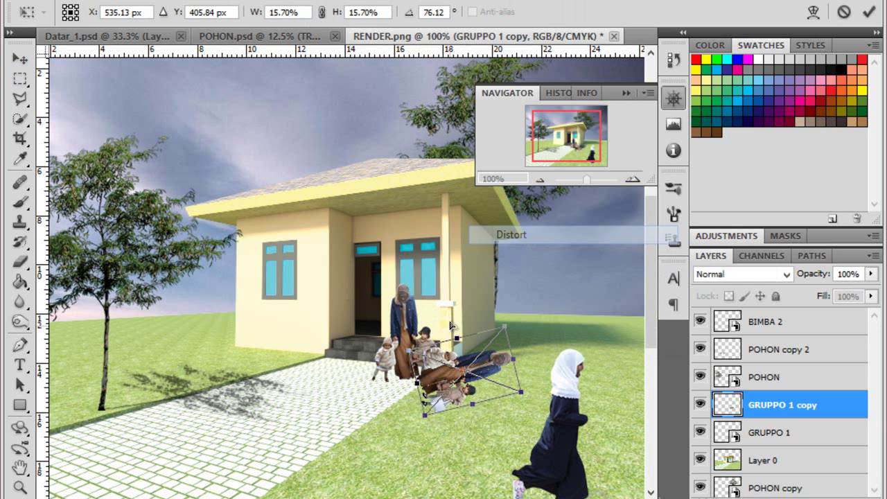
drag(458, 339, 465, 359)
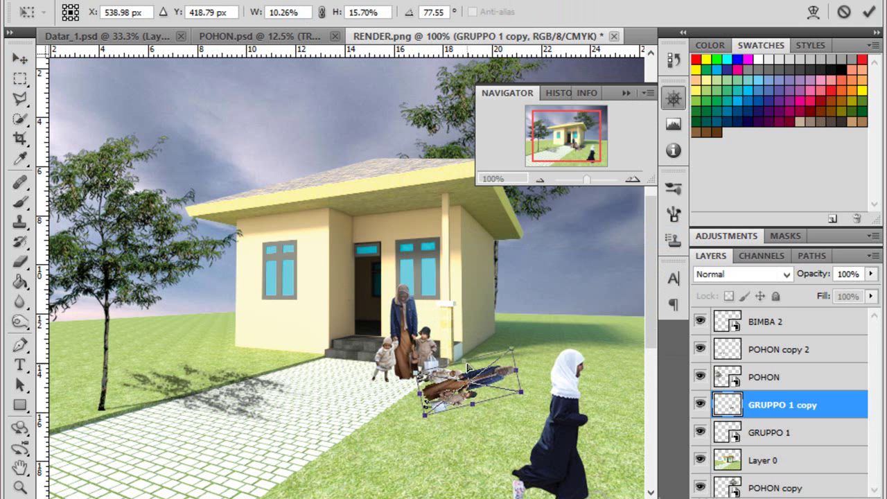
drag(425, 415, 452, 392)
drag(517, 352, 499, 349)
drag(525, 394, 537, 386)
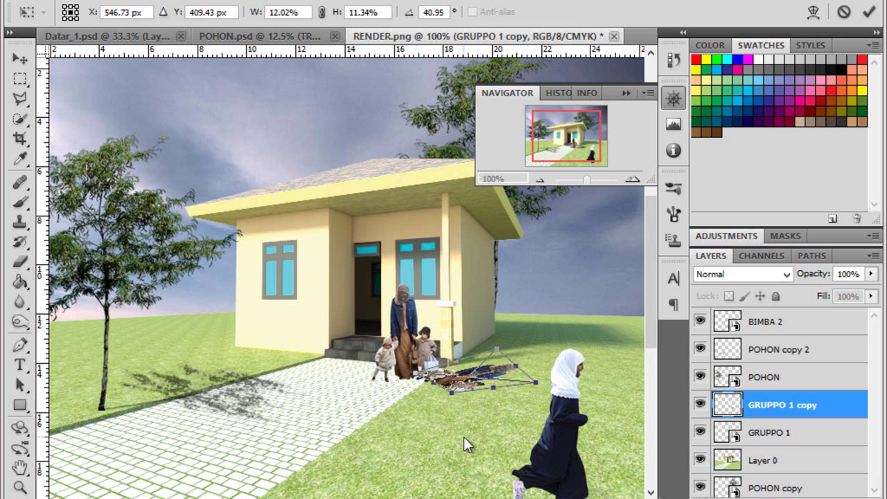
key(Return)
- Rasterize the GRUPPO 1 copy layer, load its outline as a selection and delete the pixels inside
key(m)
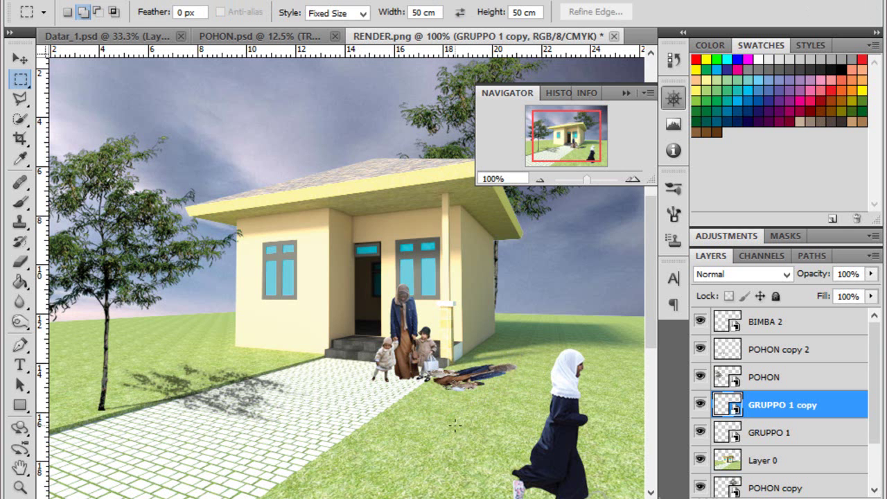
right_click(766, 407)
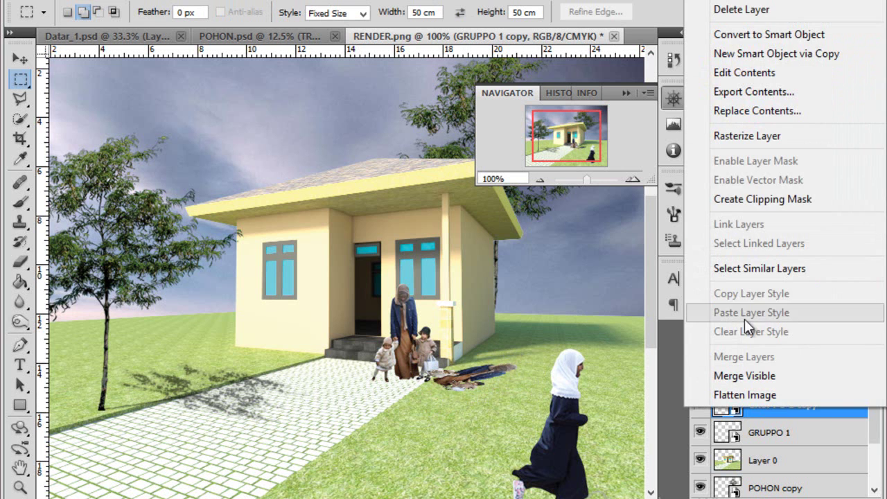
click(739, 137)
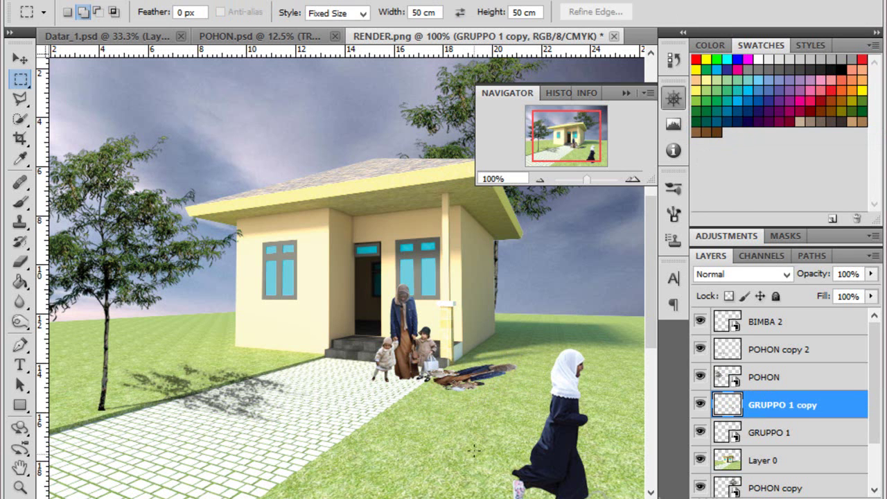
ctrl+click(727, 411)
key(Delete)
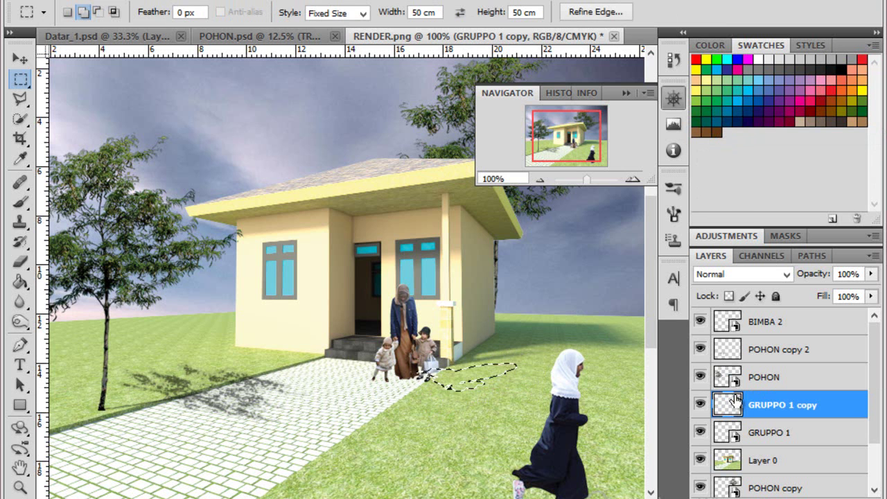
- Fill the family-shaped selection with black using the Paint Bucket, reduce the layer's Fill to 55% and deselect
click(20, 281)
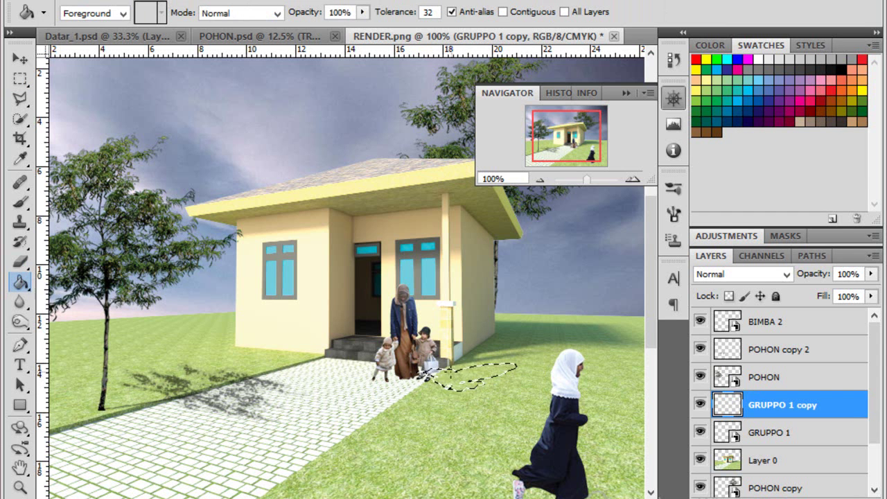
click(465, 377)
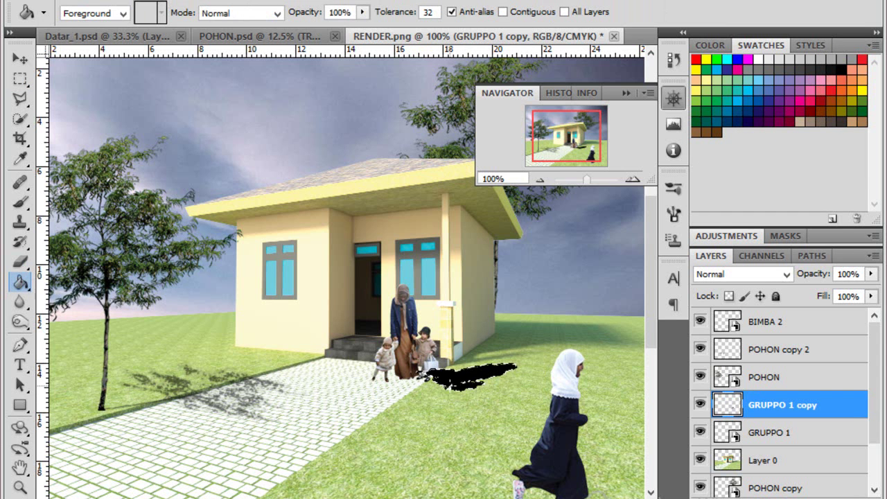
click(870, 296)
drag(873, 317, 832, 313)
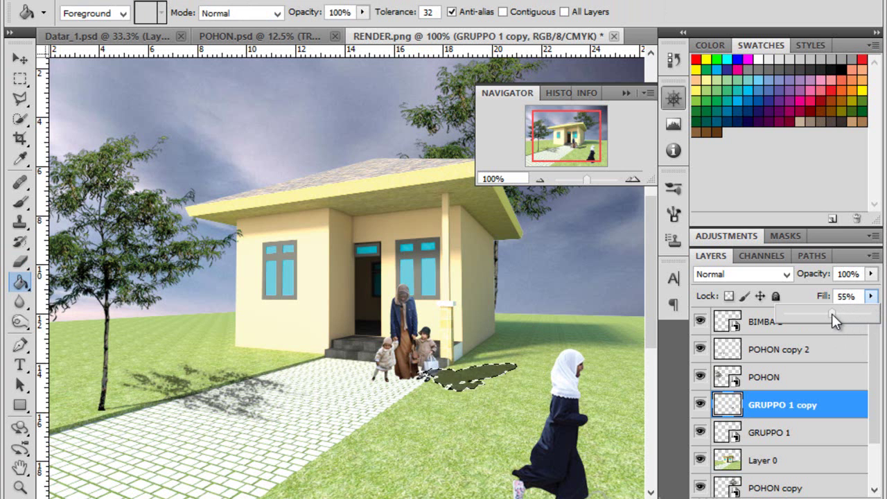
click(378, 36)
key(ctrl+d)
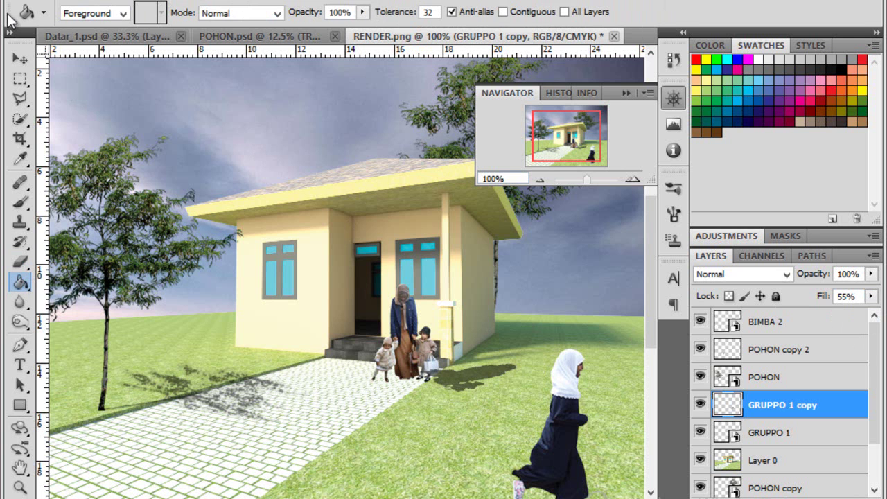
- Align the shadow with the family's feet by moving both, and stack the GRUPPO 1 layer above GRUPPO 1 copy
click(20, 59)
drag(465, 374, 422, 371)
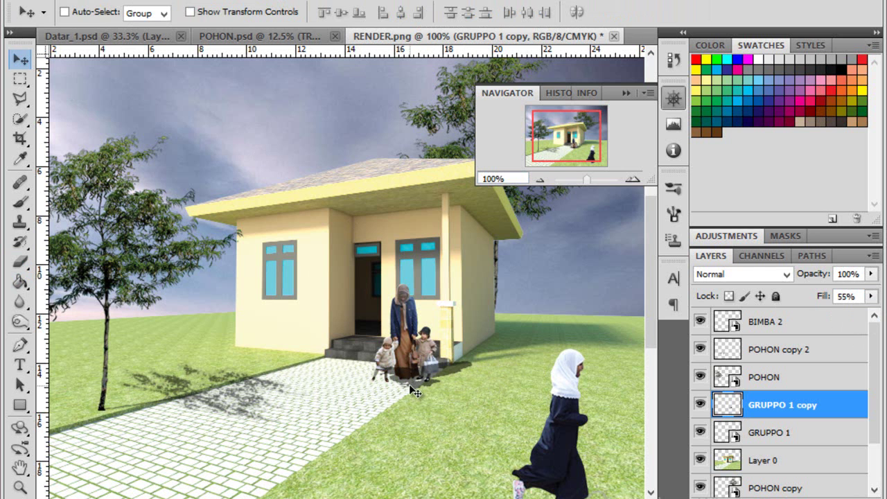
click(771, 433)
drag(777, 440, 775, 393)
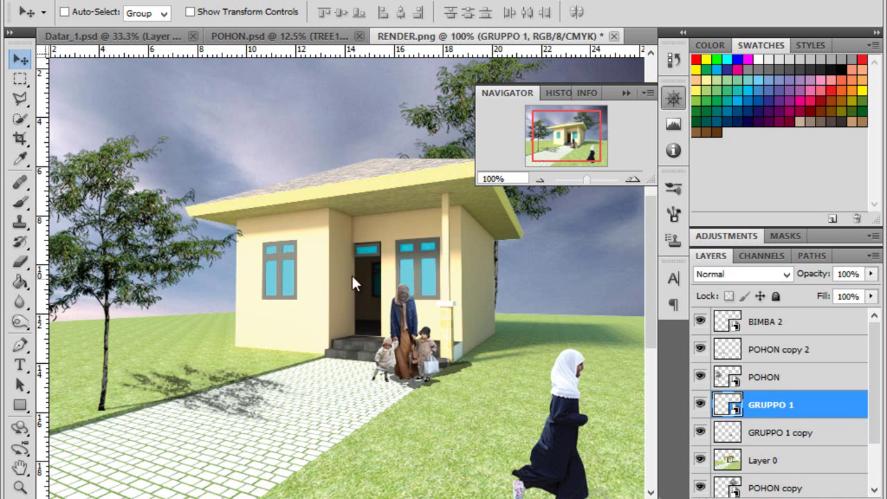
drag(448, 374, 441, 378)
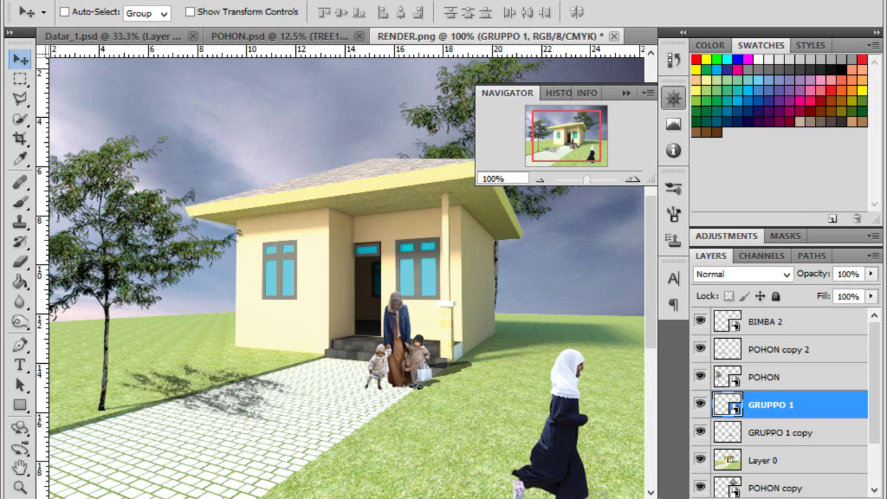
- Switch to File Explorer and browse to the Urban Design folder inside ALMAN on Local Disk (F:)
click(173, 498)
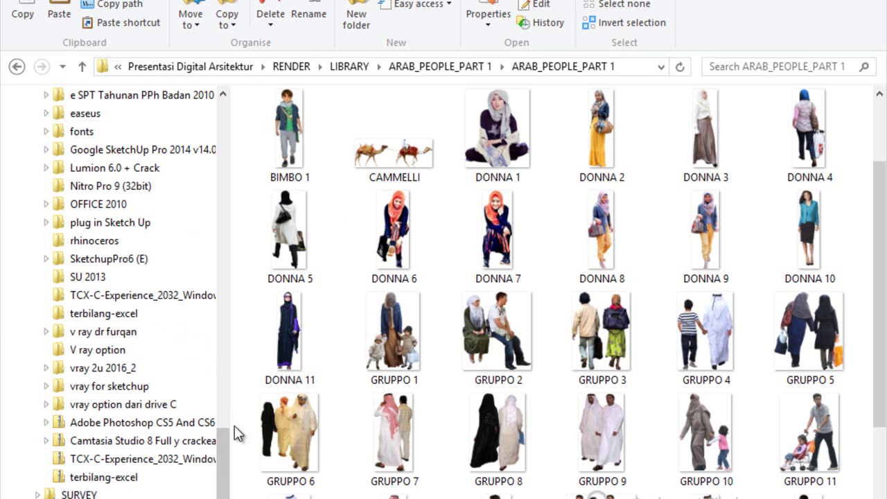
drag(226, 459, 215, 167)
scroll(104, 222, up, 1)
click(28, 240)
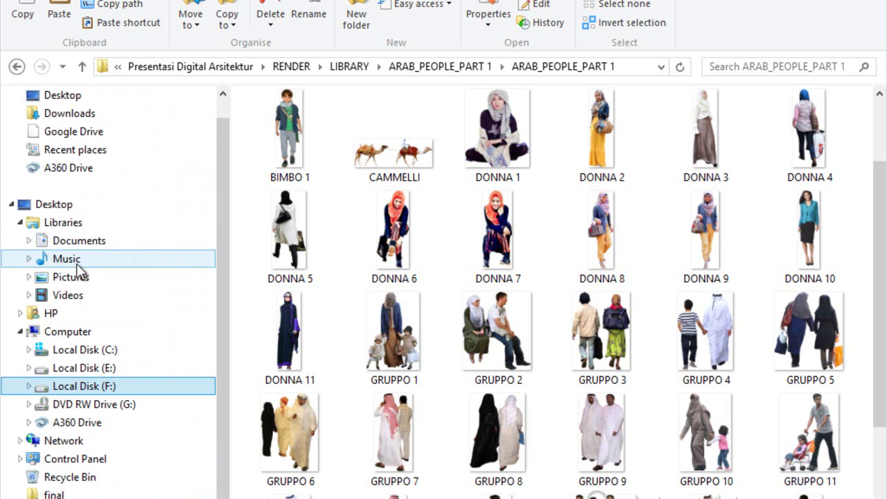
click(99, 388)
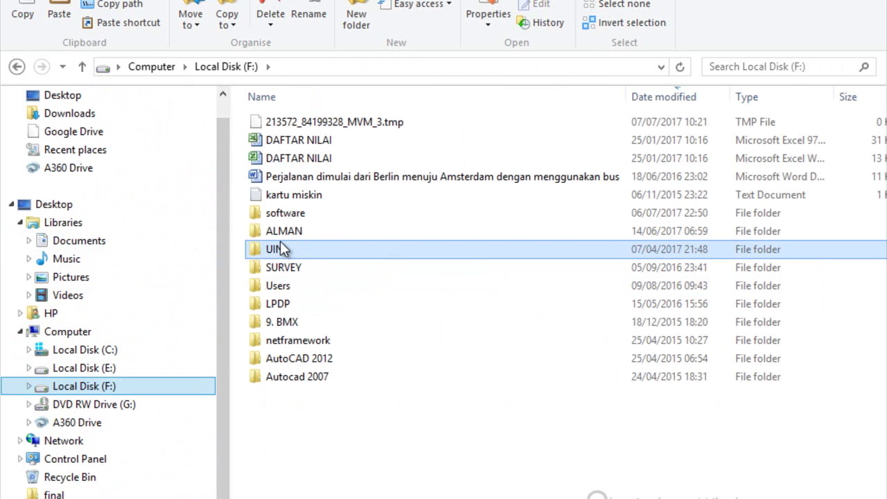
double_click(280, 231)
click(310, 375)
double_click(310, 375)
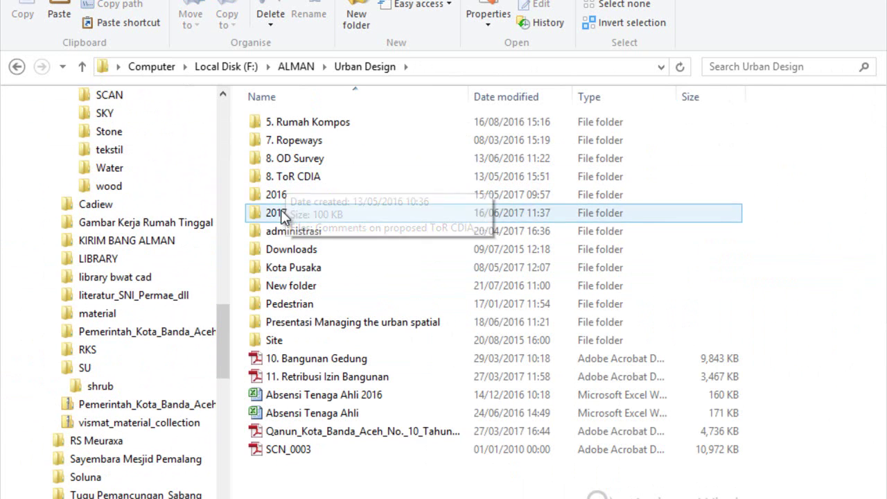
- Look through the Pedestrian, 2016 and 8. ToR CDIA subfolders and return to the Urban Design folder
double_click(299, 305)
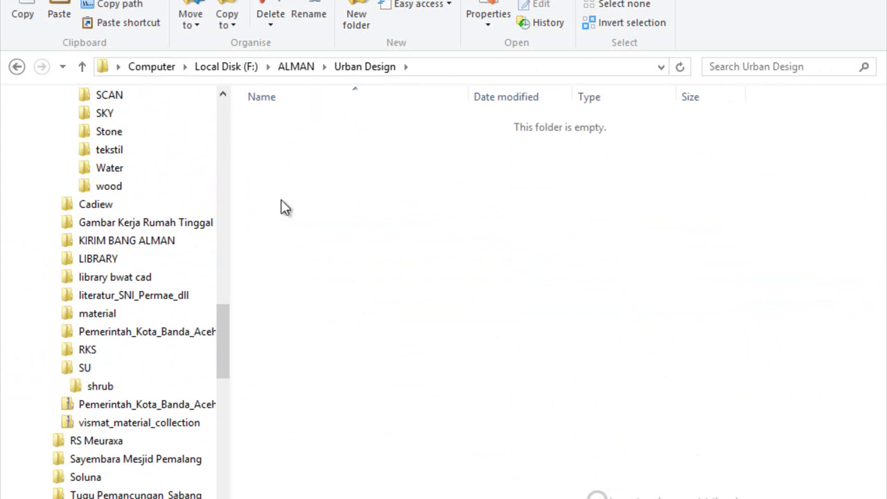
click(76, 68)
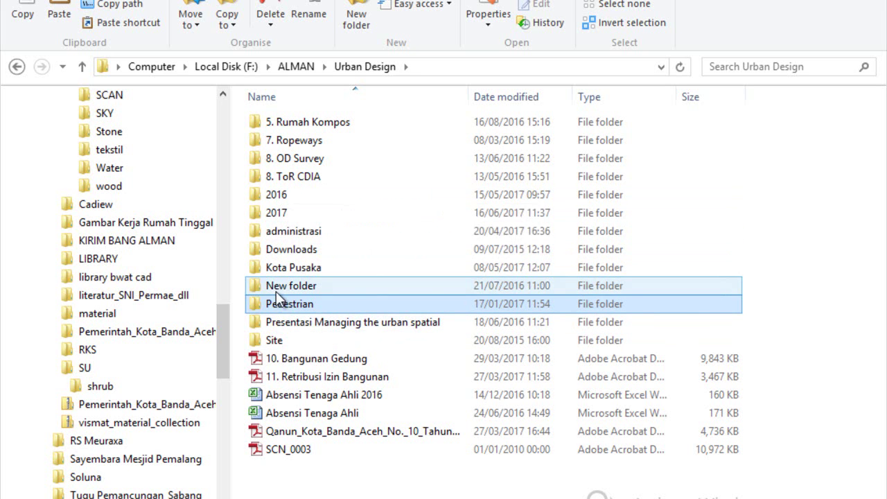
double_click(283, 196)
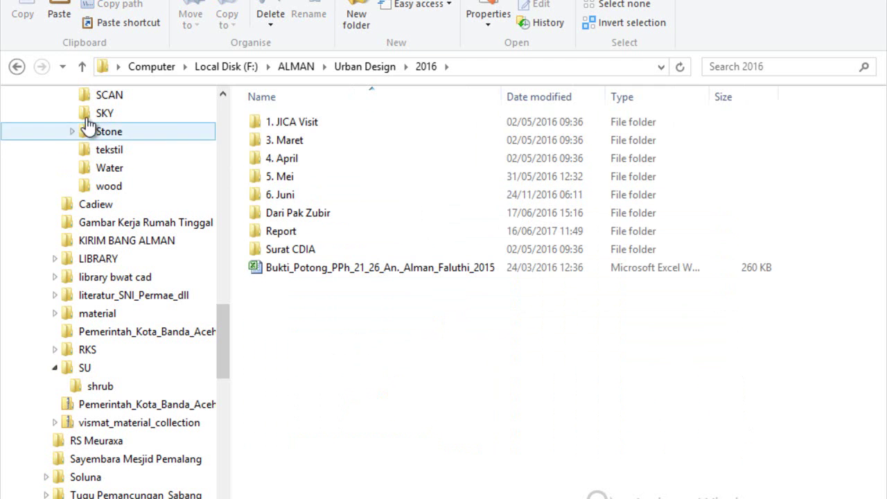
click(82, 67)
double_click(291, 177)
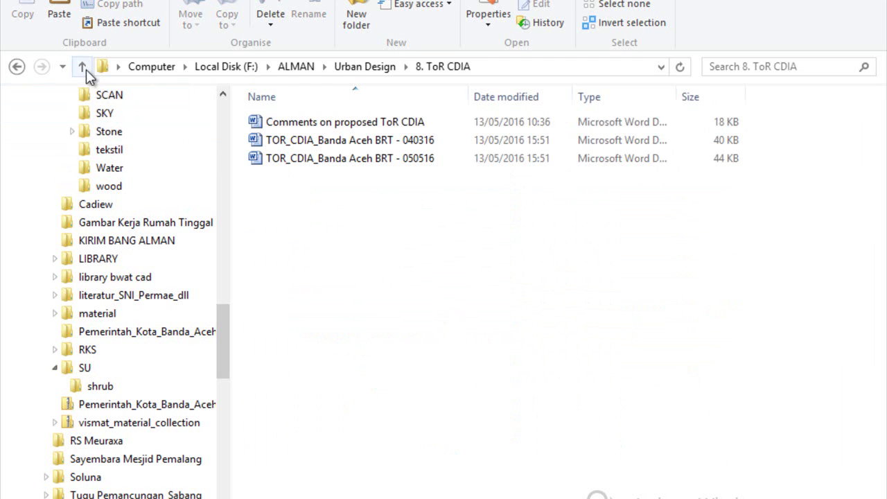
key(BackSpace)
click(276, 196)
double_click(274, 194)
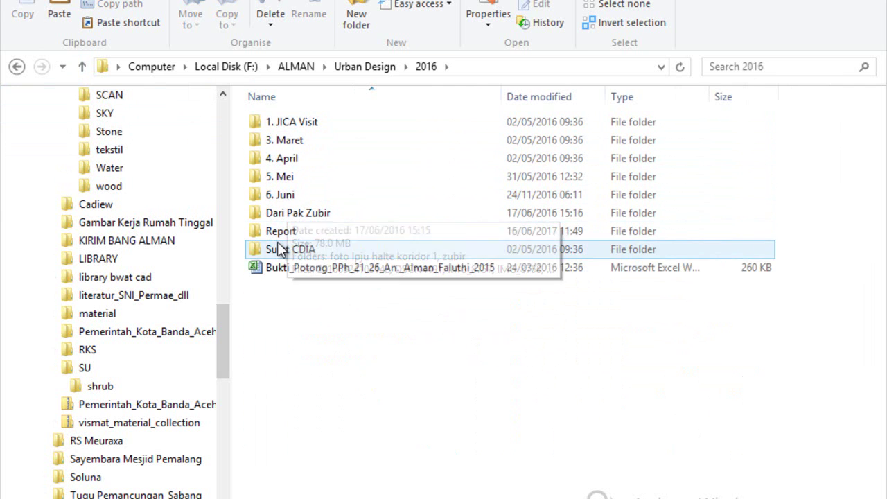
click(82, 66)
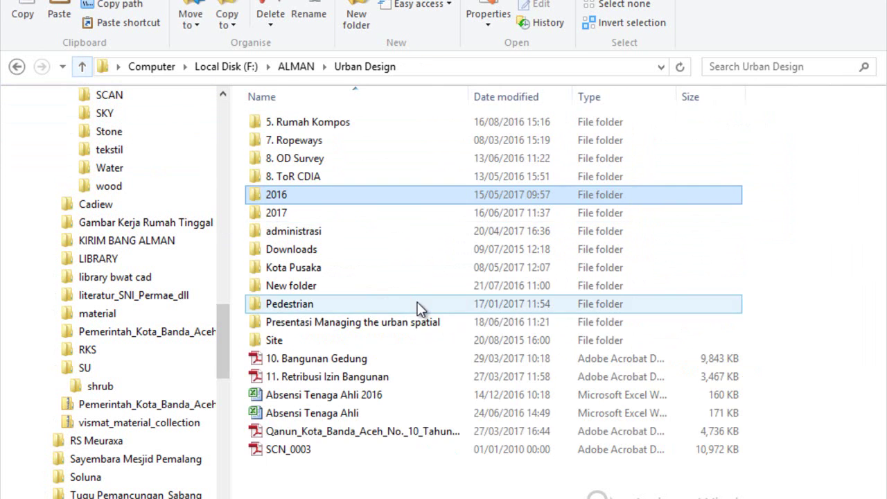
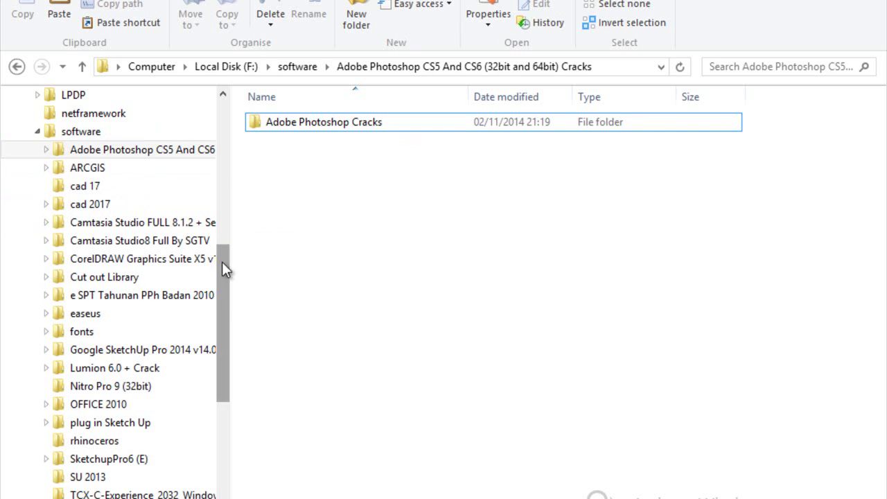
- Collapse the expanded Local Disk (F:) branch in File Explorer's folder tree
drag(223, 267, 224, 178)
click(37, 293)
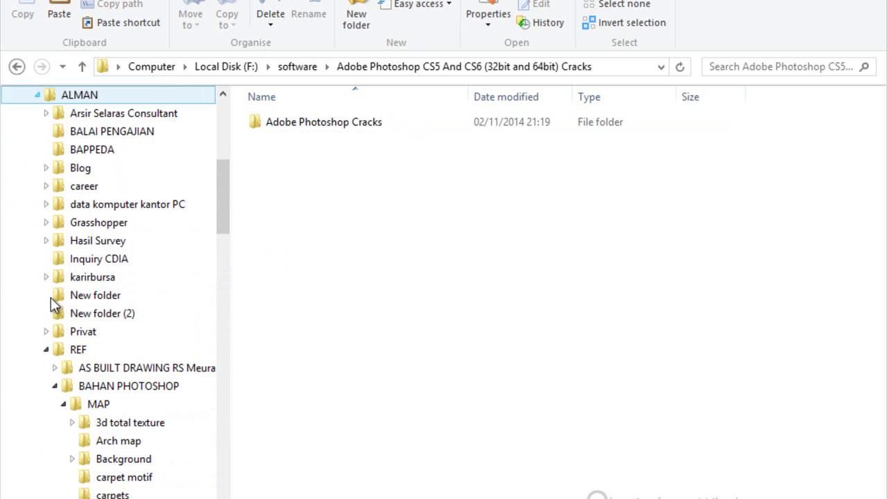
scroll(111, 173, up, 3)
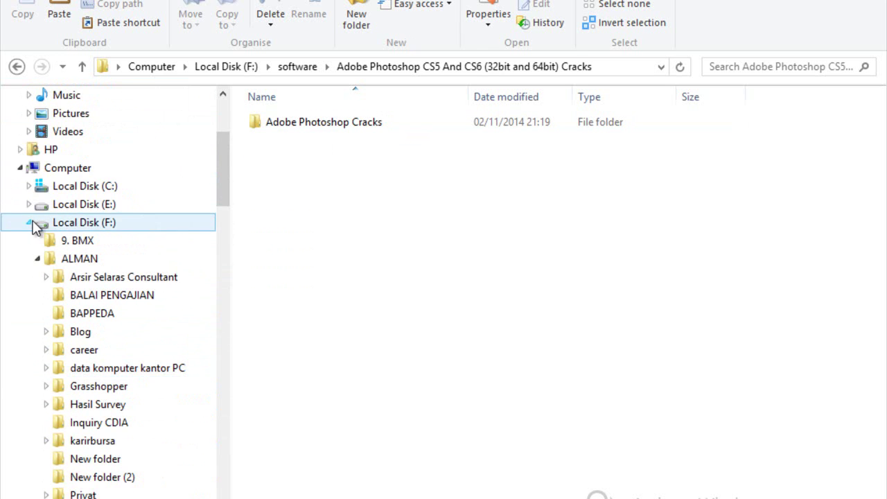
click(31, 222)
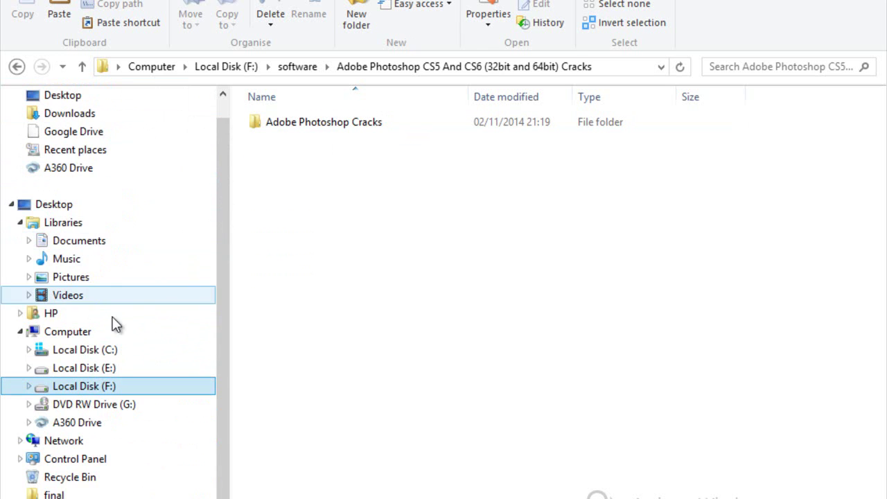
- Browse from Local Disk (F:) through UIN, Presentasi Digital Arsitektur, RENDER and LIBRARY to the SKY folder
click(87, 386)
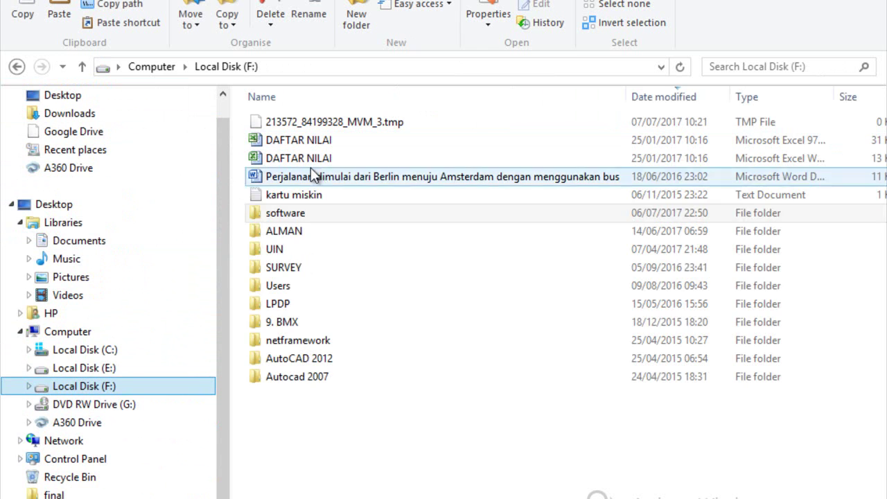
double_click(284, 254)
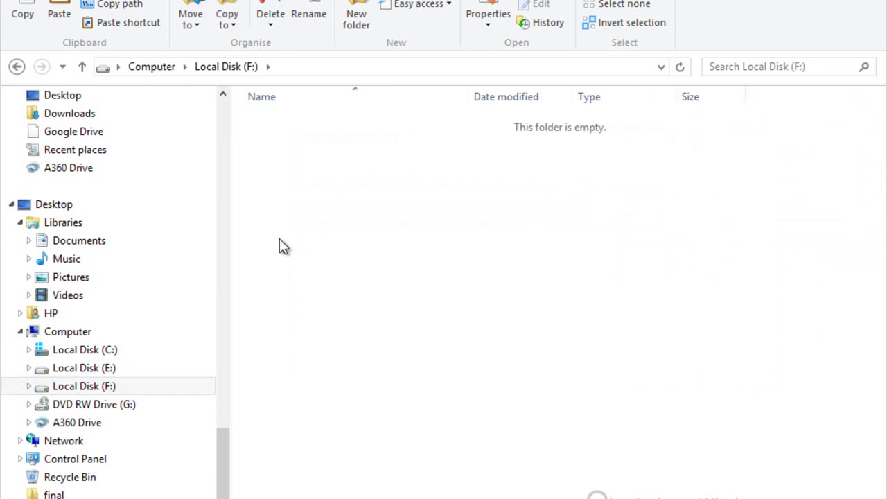
double_click(294, 182)
click(289, 161)
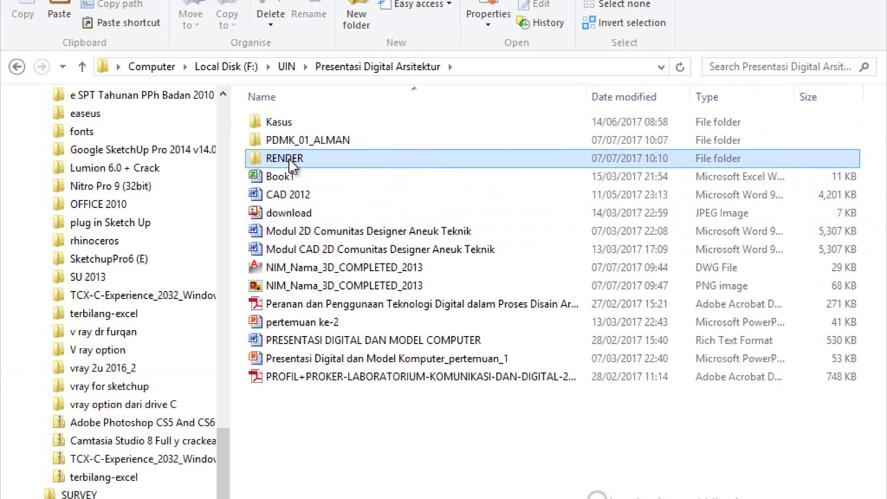
double_click(289, 159)
double_click(297, 143)
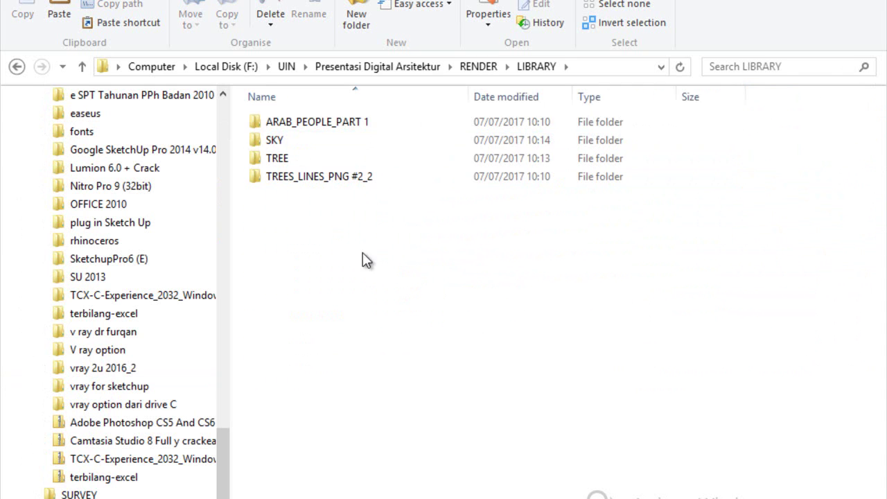
double_click(284, 141)
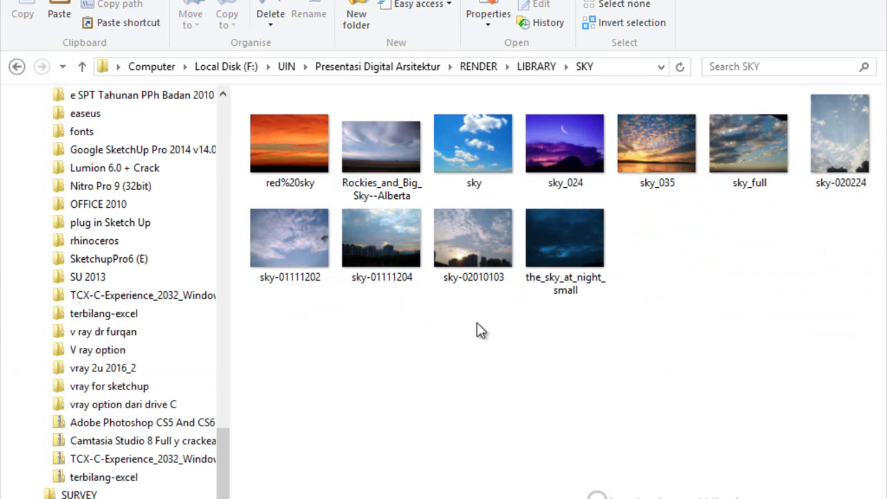
- Place the blue sky image named sky from the SKY folder into the RENDER.png document in Photoshop
click(470, 148)
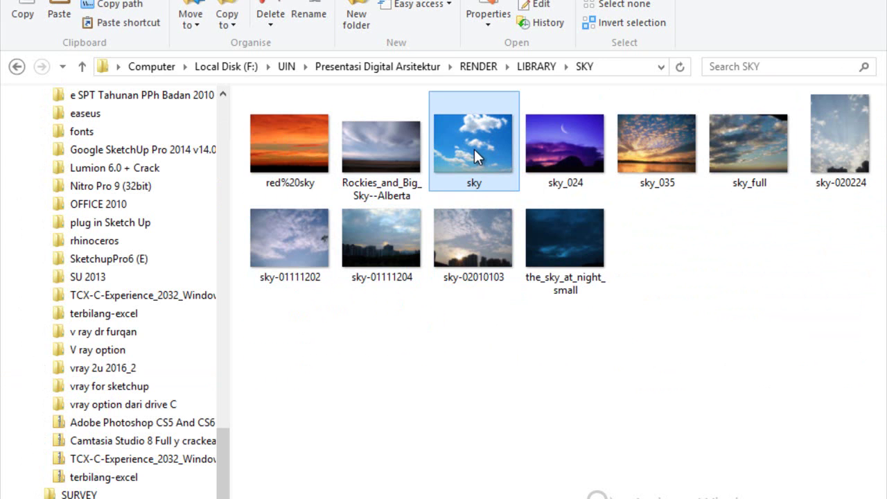
drag(482, 146, 511, 229)
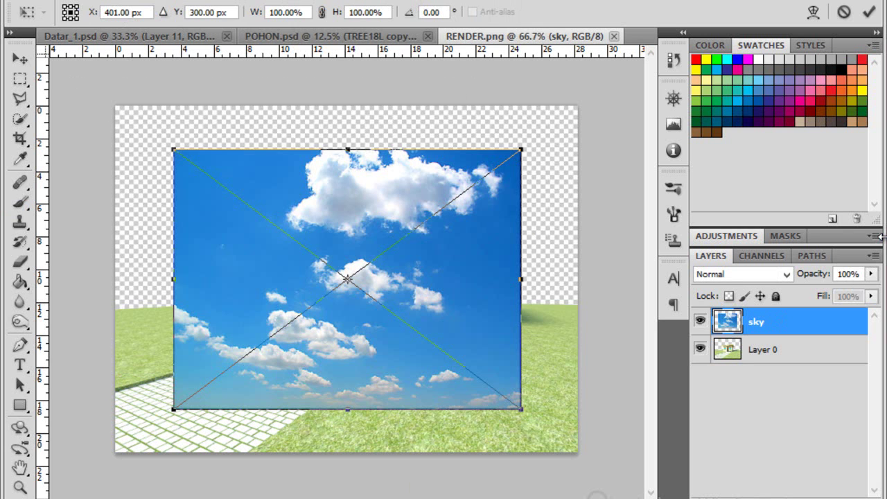
key(Return)
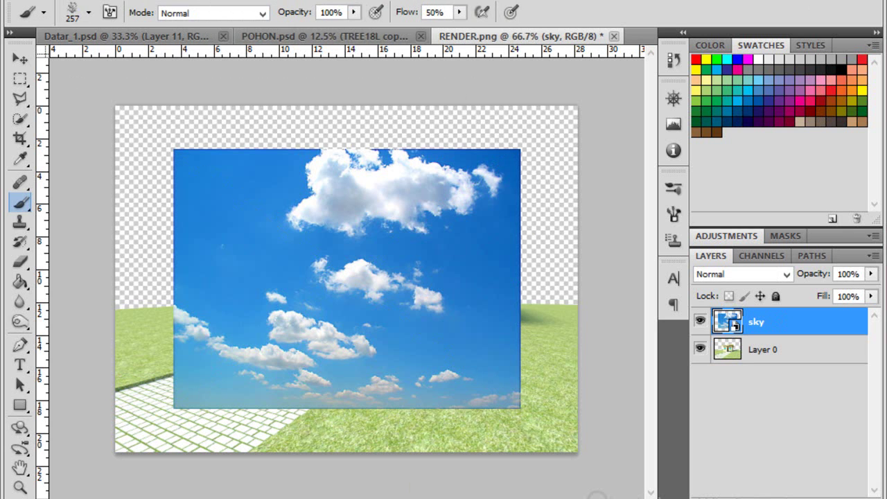
- Stack the sky layer below Layer 0 and move the sky image against the canvas's left edge, extending above its top
click(20, 62)
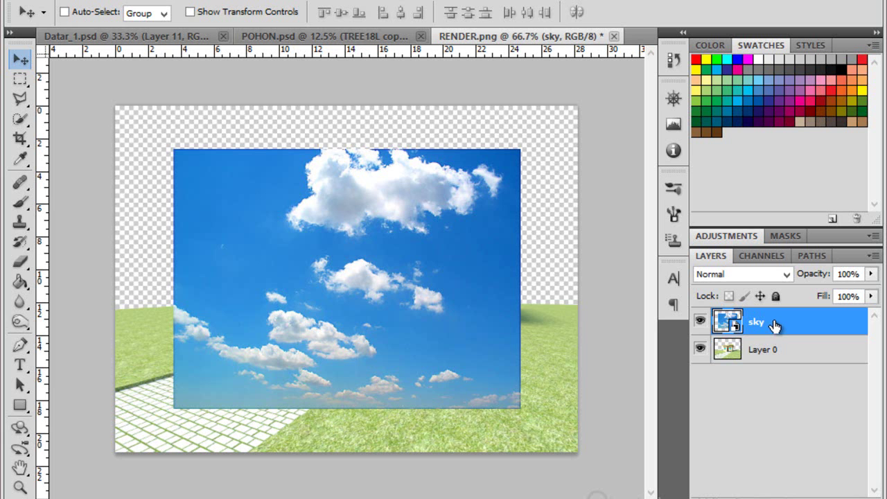
drag(774, 327, 776, 368)
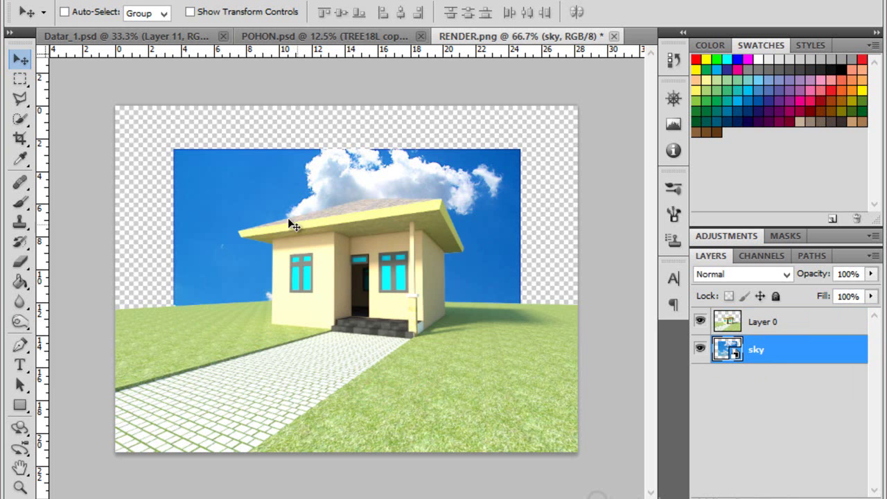
drag(264, 201, 212, 124)
mouse_move(205, 198)
mouse_down()
mouse_move(187, 134)
mouse_move(179, 192)
mouse_move(186, 199)
mouse_move(207, 194)
mouse_up()
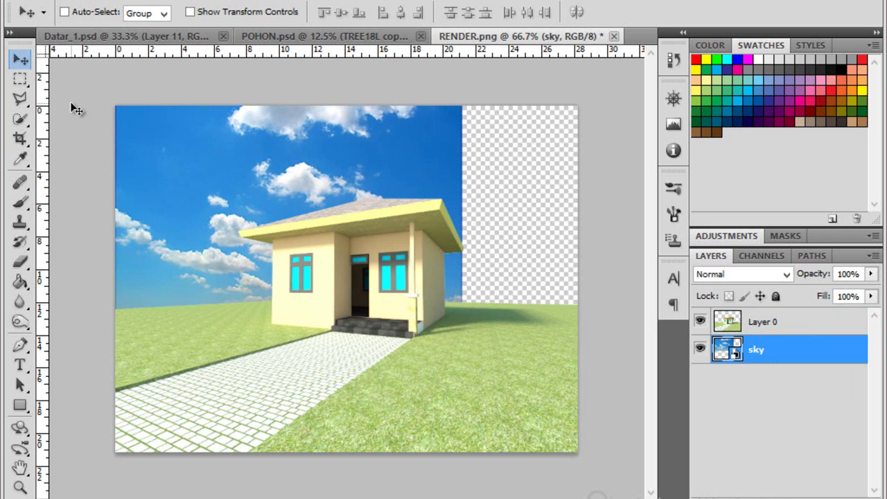
- Scale the sky layer proportionally to about 134% with Free Transform so it spans the full canvas width
click(20, 82)
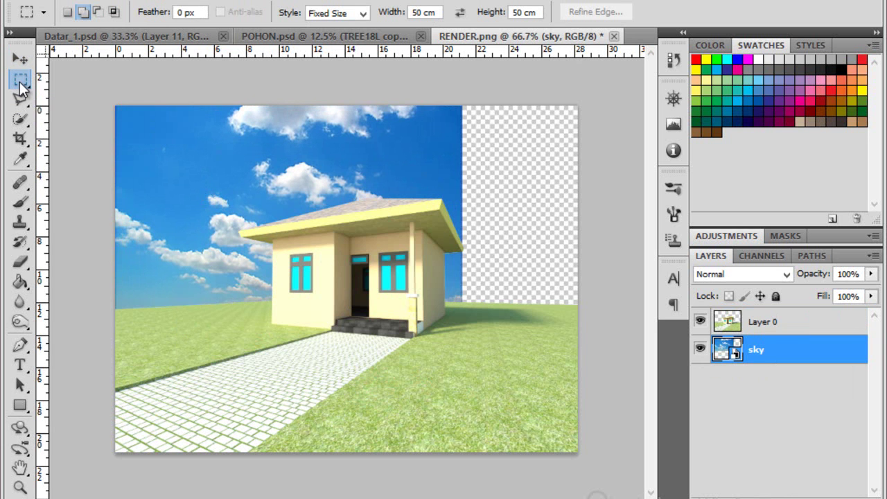
right_click(21, 82)
click(20, 83)
right_click(216, 163)
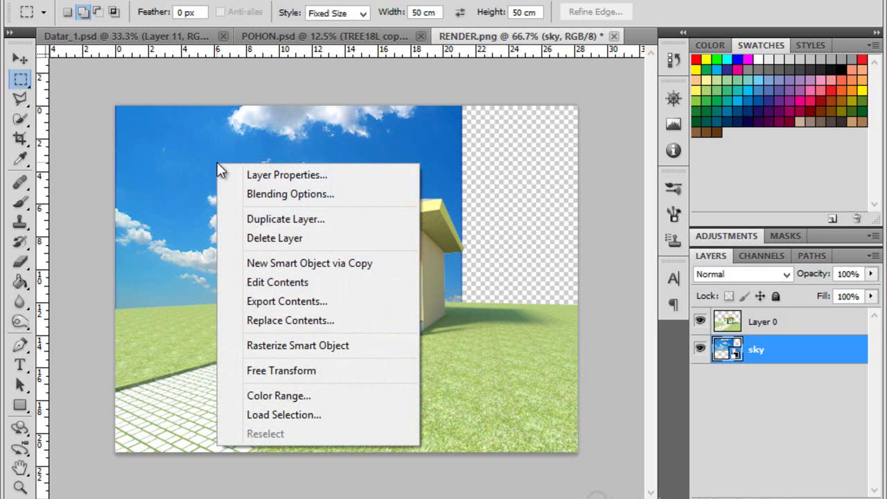
click(305, 366)
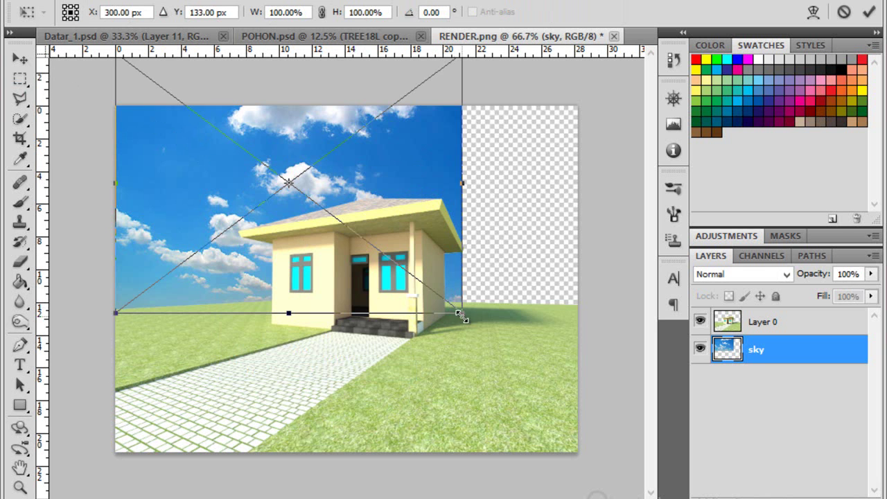
drag(461, 316, 605, 365)
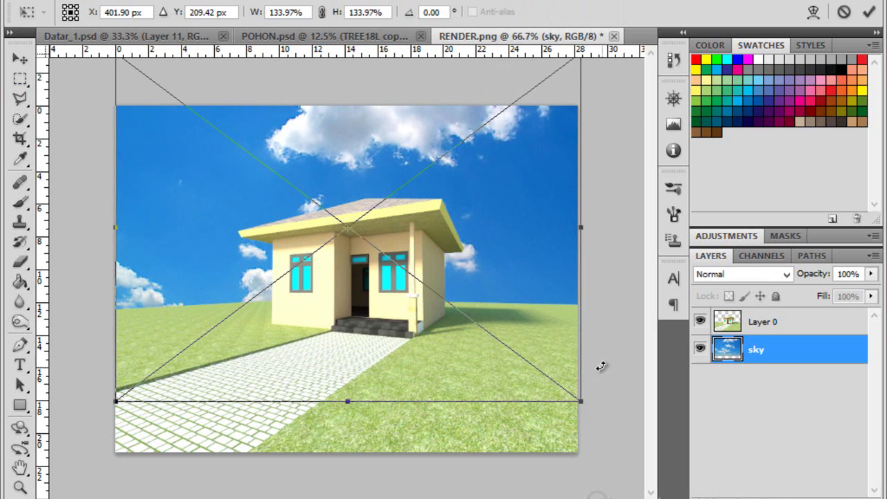
key(Return)
key(m)
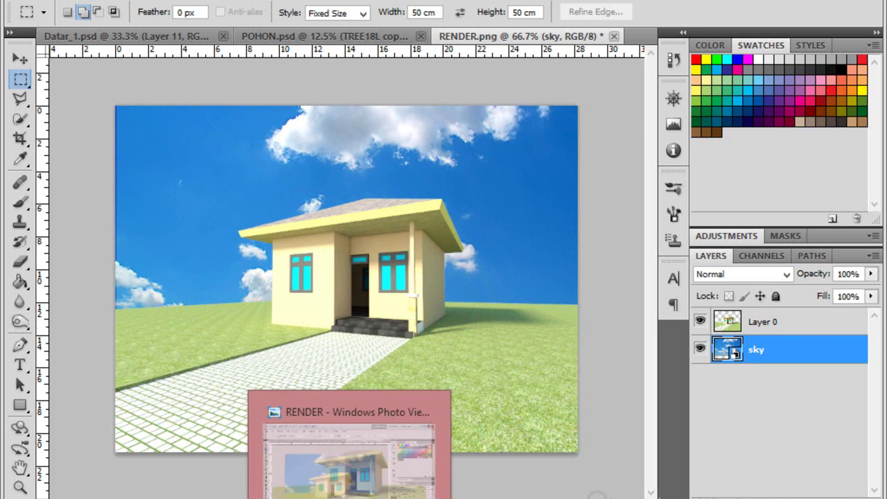
- Hide the sky layer and place the Rockies_and_Big_Sky--Alberta image from the SKY folder into RENDER.png
mouse_move(113, 498)
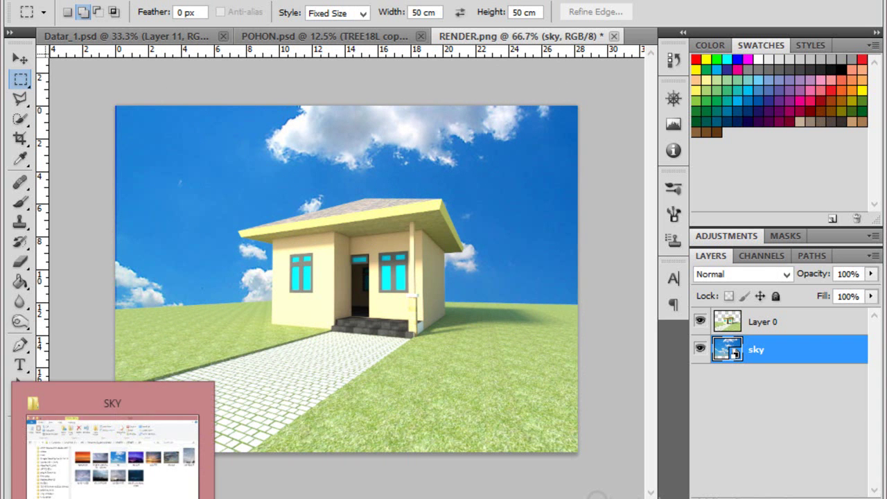
click(700, 349)
key(alt+Tab)
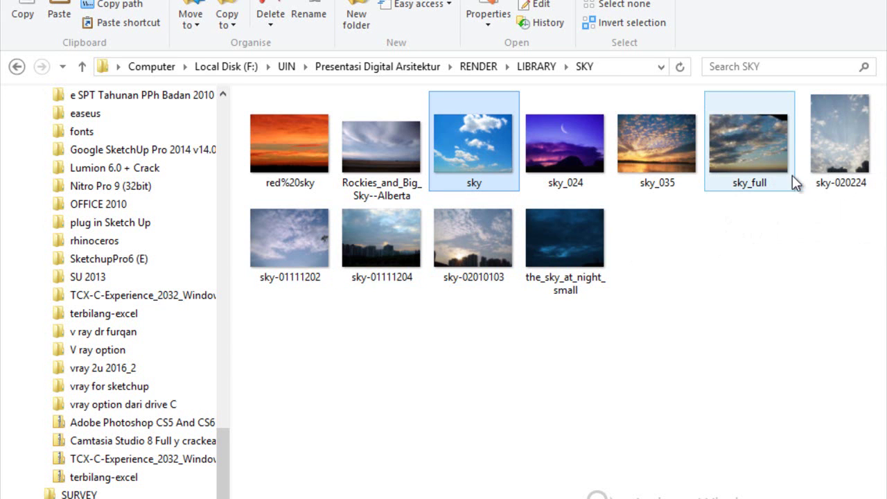
drag(396, 160, 443, 286)
key(Return)
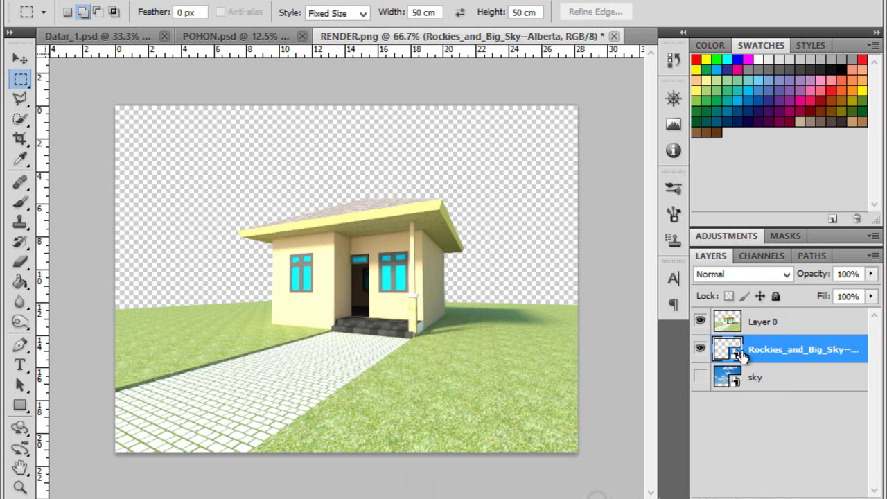
- Move the small Rockies_and_Big_Sky--Alberta image out from behind the house into the empty upper-left sky area
right_click(365, 287)
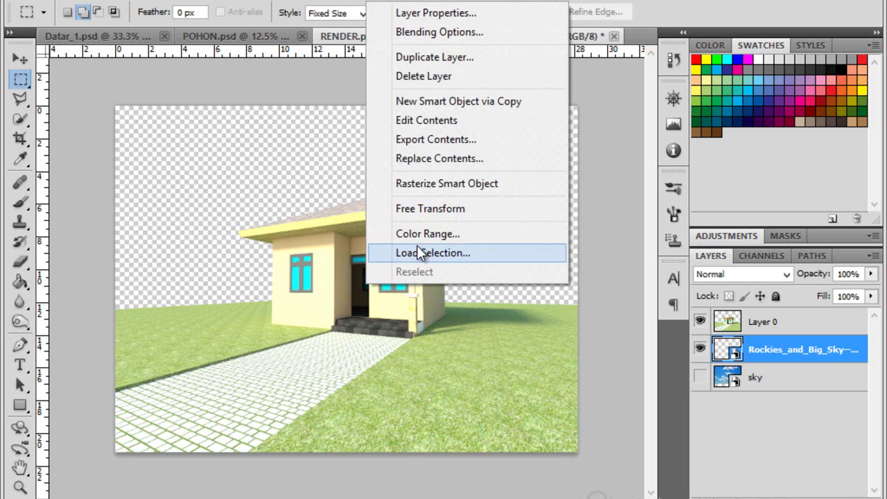
click(14, 55)
click(20, 59)
drag(381, 278, 223, 170)
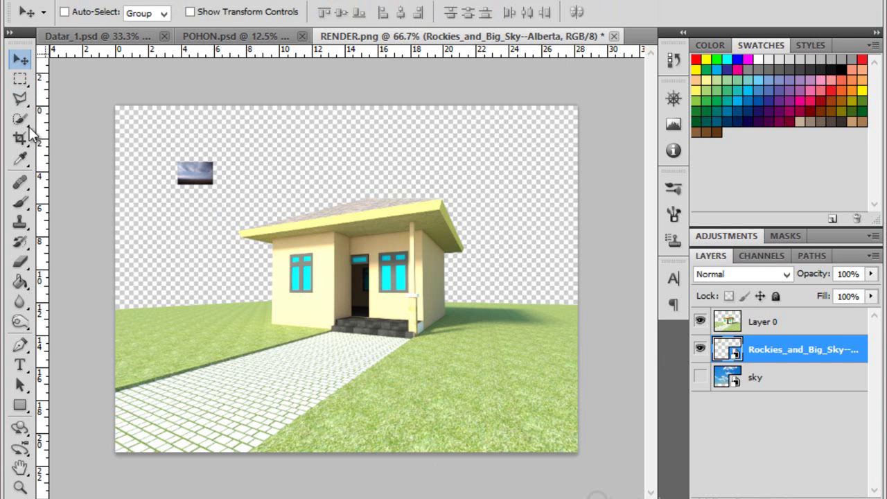
- Enlarge and reposition the Rockies_and_Big_Sky--Alberta layer with Free Transform until it fills the whole sky behind the house
click(20, 78)
right_click(194, 173)
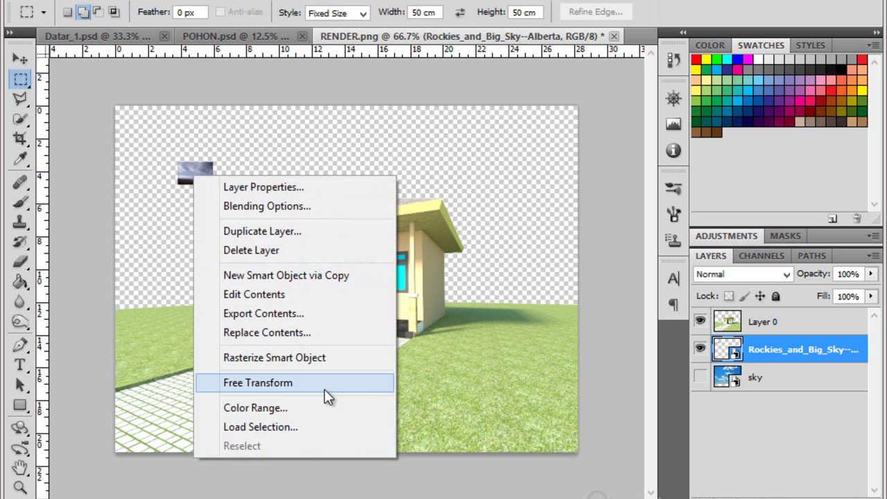
click(324, 387)
drag(214, 184, 453, 251)
drag(259, 211, 200, 153)
drag(348, 259, 627, 348)
key(Return)
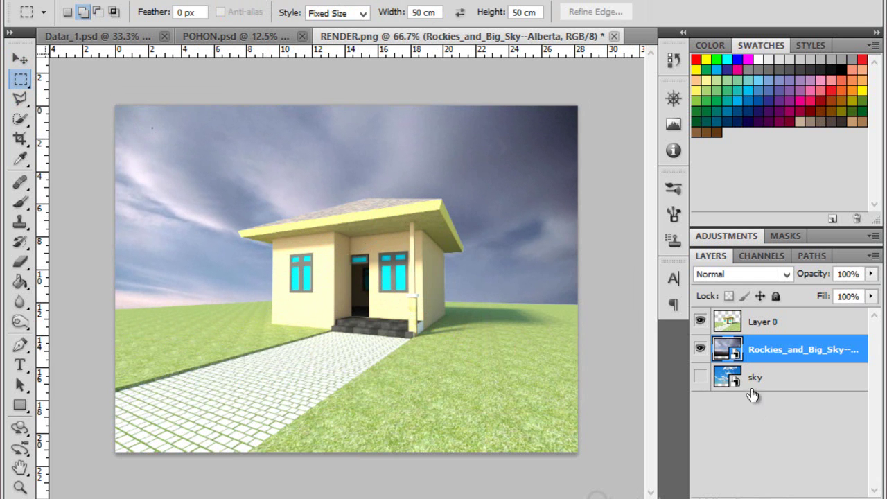
- Compare the two skies by switching visibility to the sky layer and back to Rockies_and_Big_Sky--Alberta
click(700, 350)
click(700, 377)
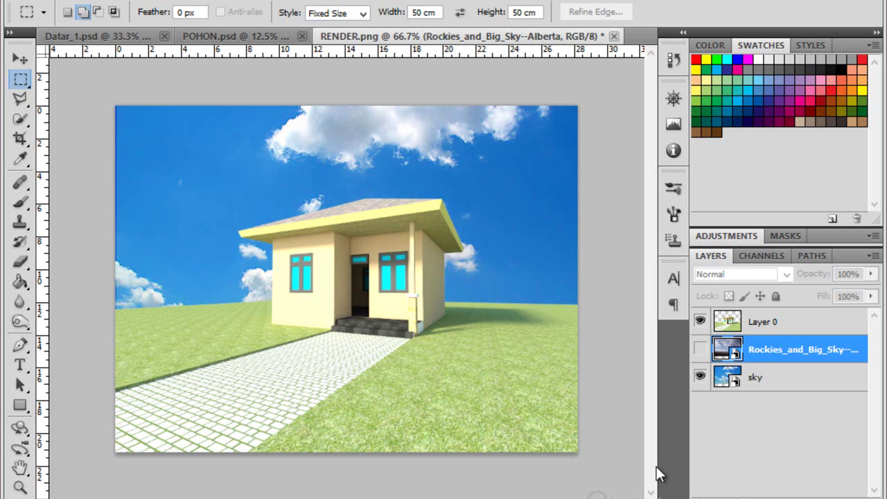
click(700, 349)
click(700, 377)
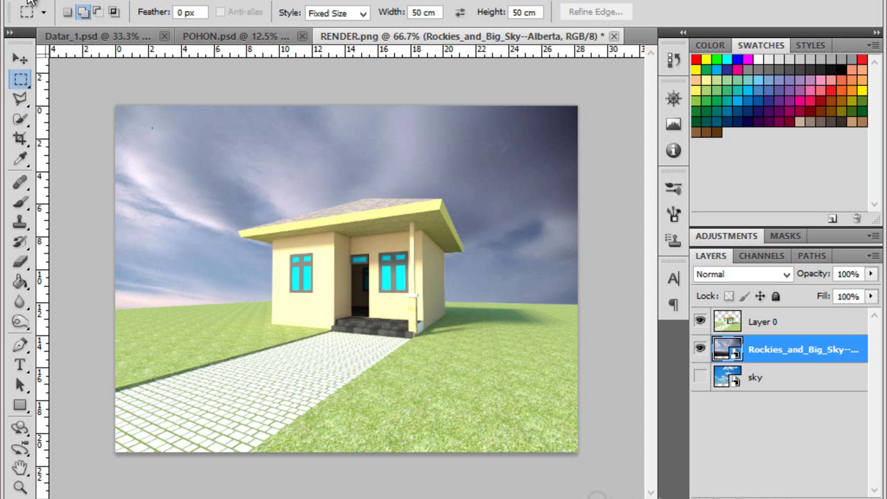
- Switch to File Explorer, open the inner ARAB_PEOPLE_PART 1 folder of LIBRARY and find the GRUPPO 1 cutout
key(alt+Tab)
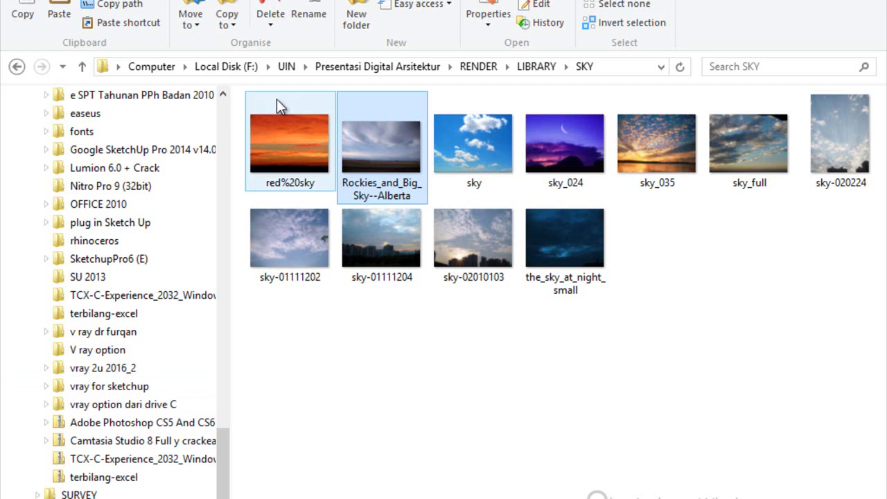
click(82, 67)
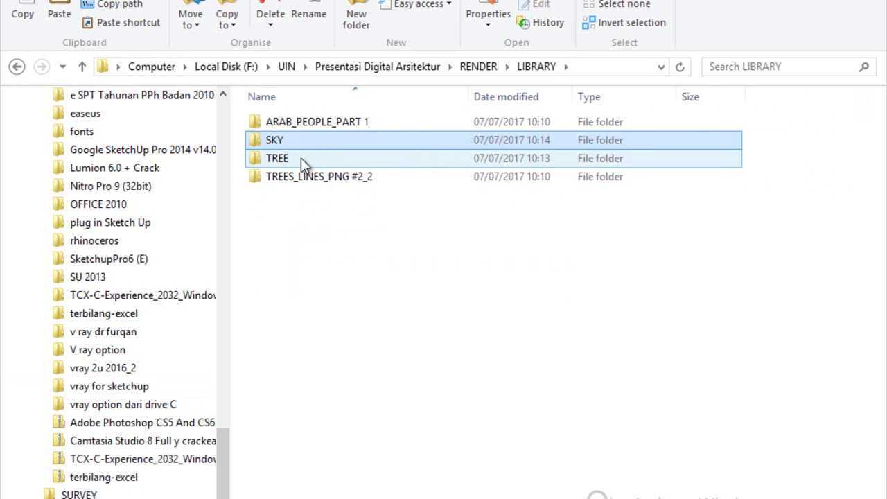
double_click(305, 122)
double_click(305, 110)
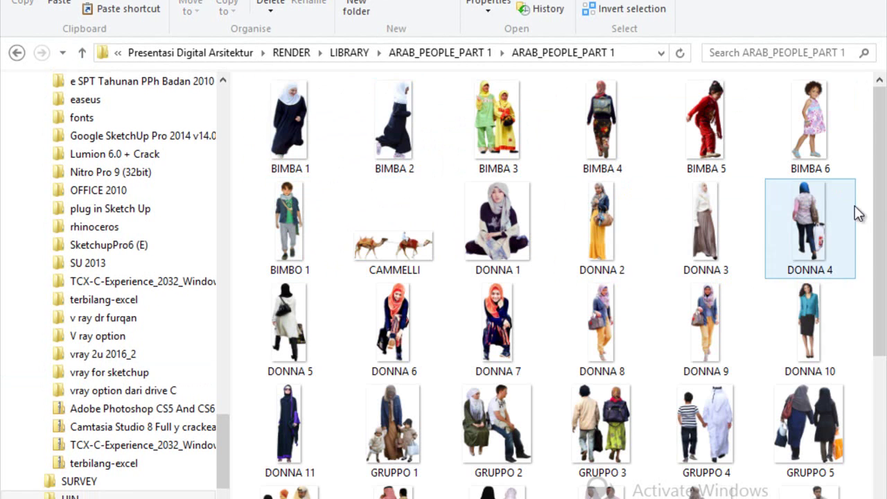
drag(879, 224, 879, 298)
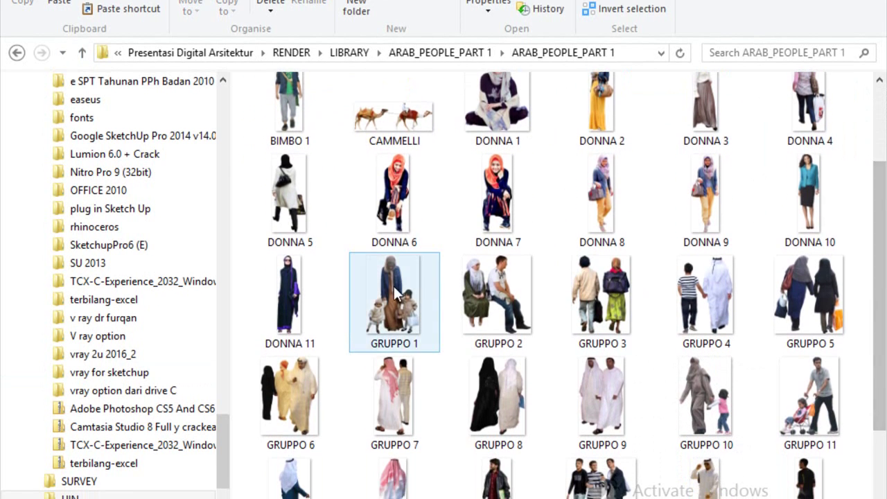
- Place the GRUPPO 1 people cutout into RENDER.png and stack its layer above Layer 0
drag(405, 292, 460, 301)
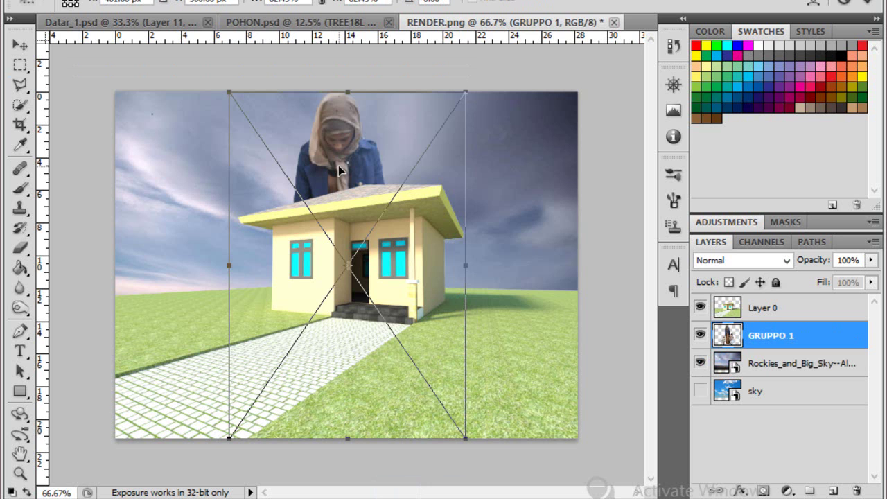
key(Return)
key(m)
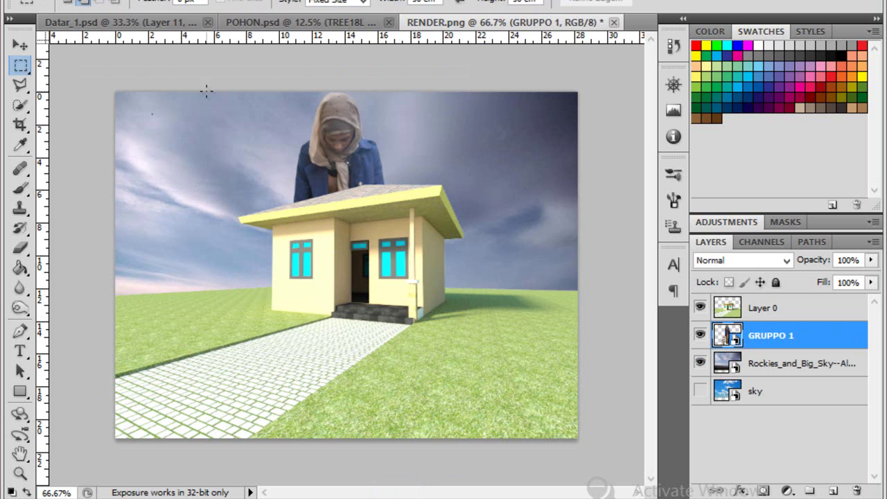
key(a)
drag(762, 337, 762, 308)
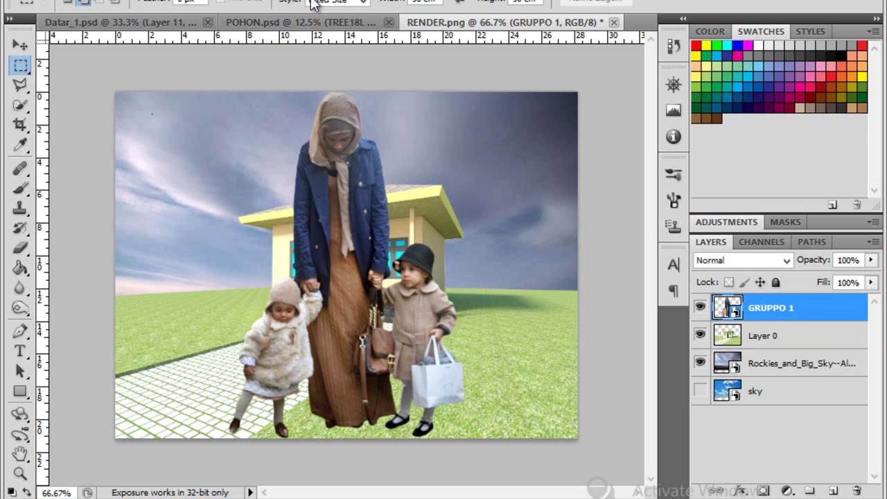
- Scale the GRUPPO 1 people cutout down to about half its size with Free Transform
click(21, 71)
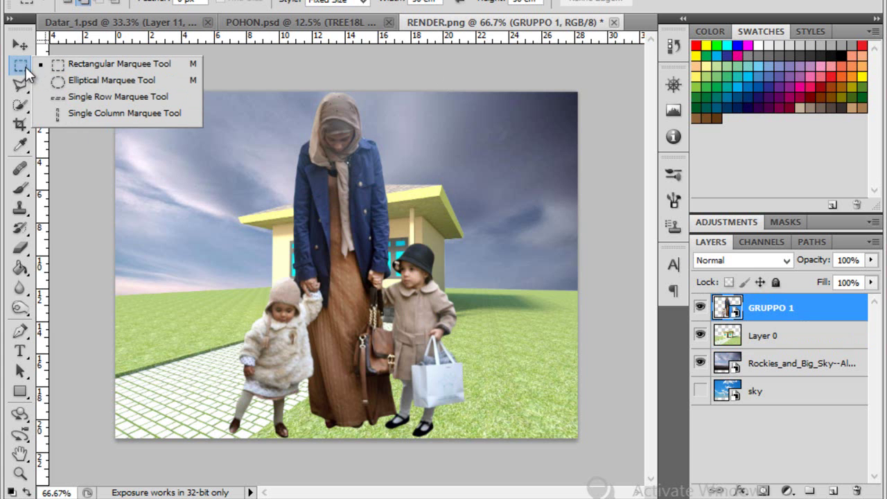
click(68, 65)
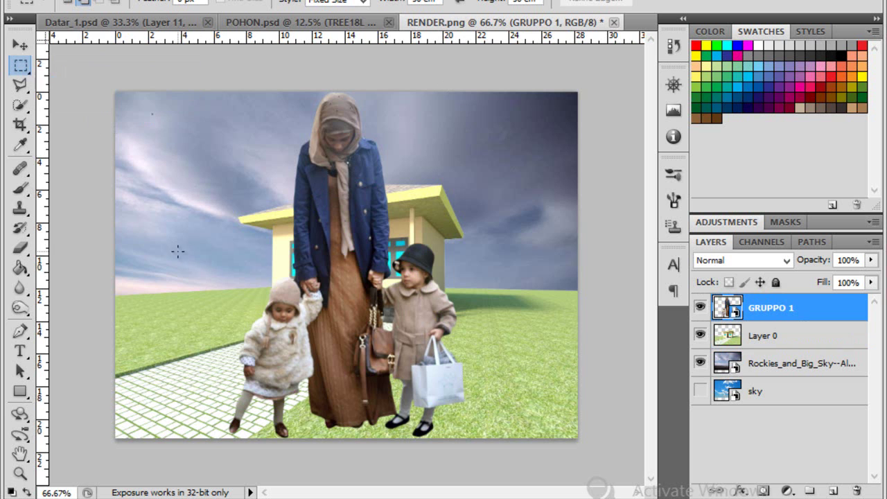
right_click(339, 187)
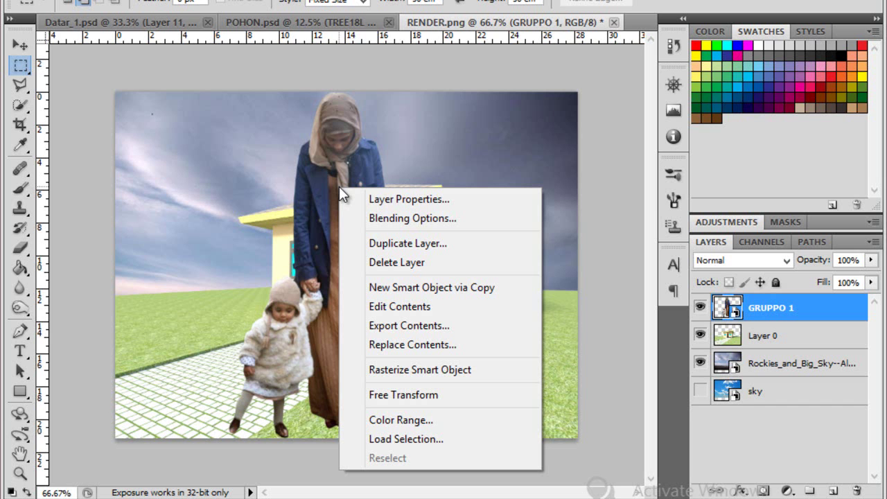
click(401, 395)
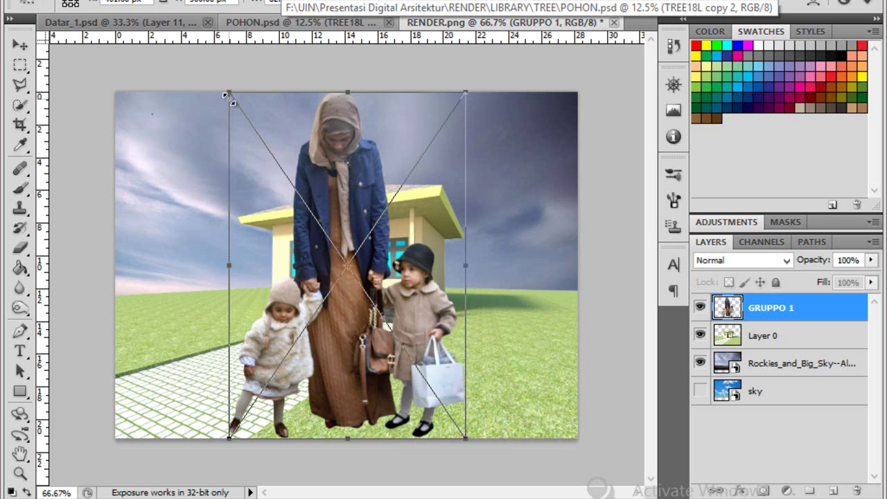
drag(231, 97, 321, 284)
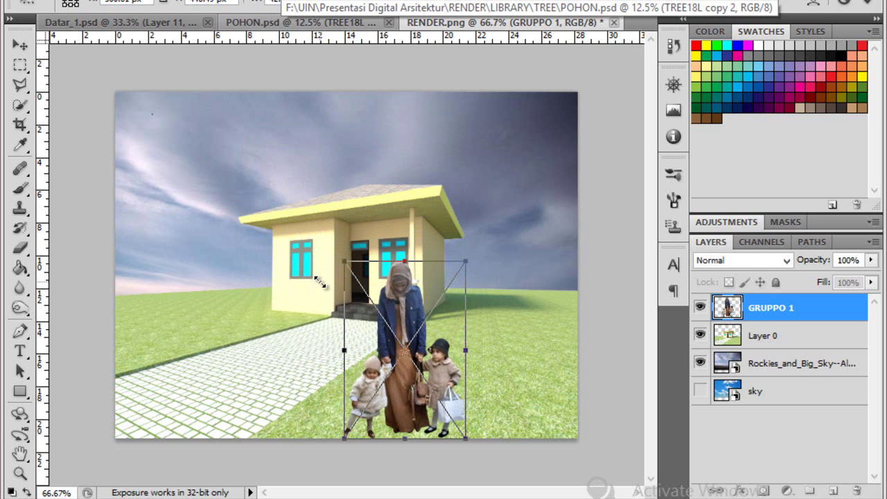
key(Return)
- Try the GRUPPO 1 people at different spots around the paved path and move them in front of the house entrance
key(m)
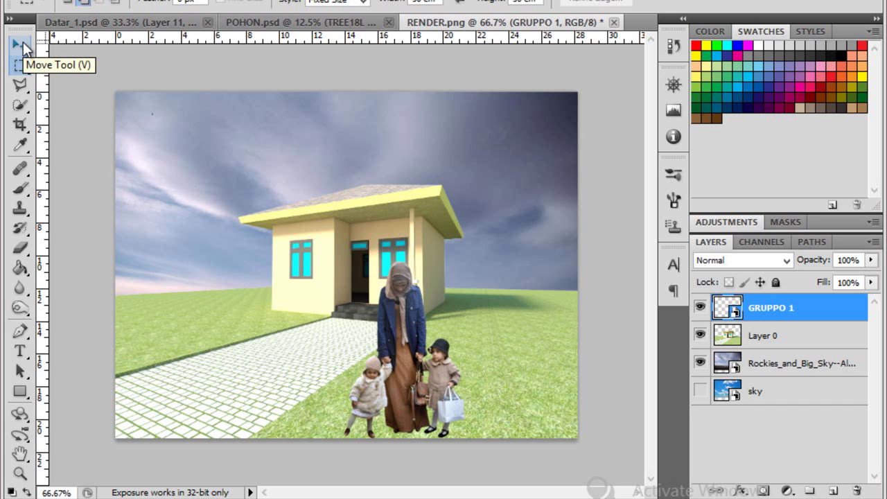
click(20, 65)
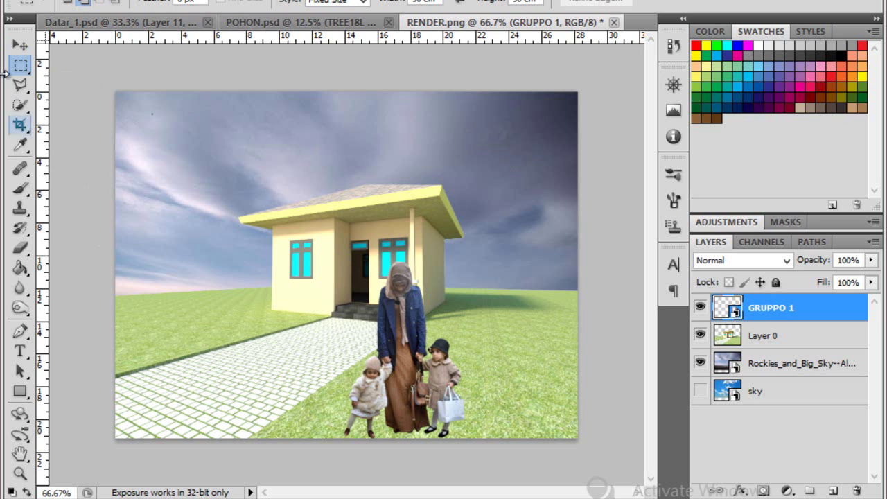
click(20, 43)
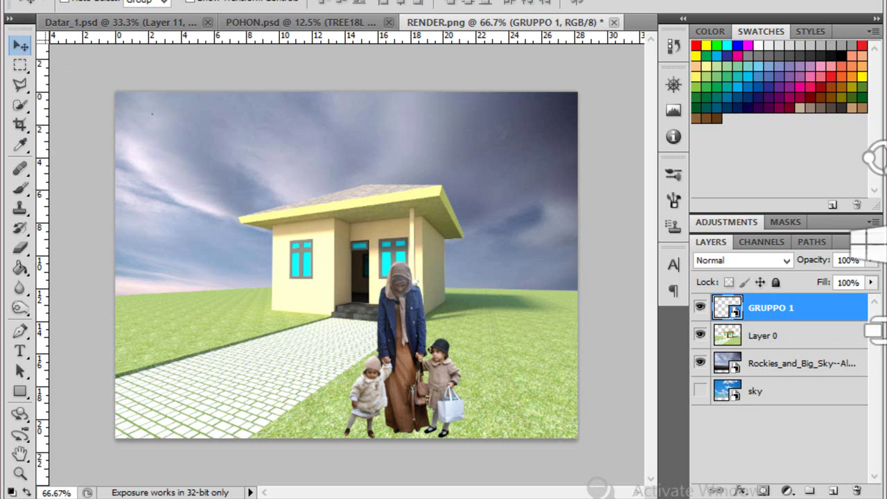
drag(411, 337, 254, 313)
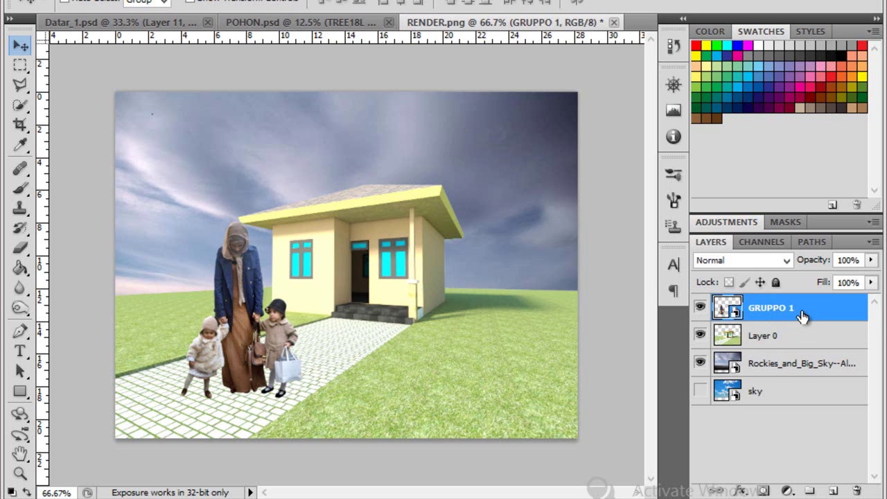
drag(258, 329, 402, 318)
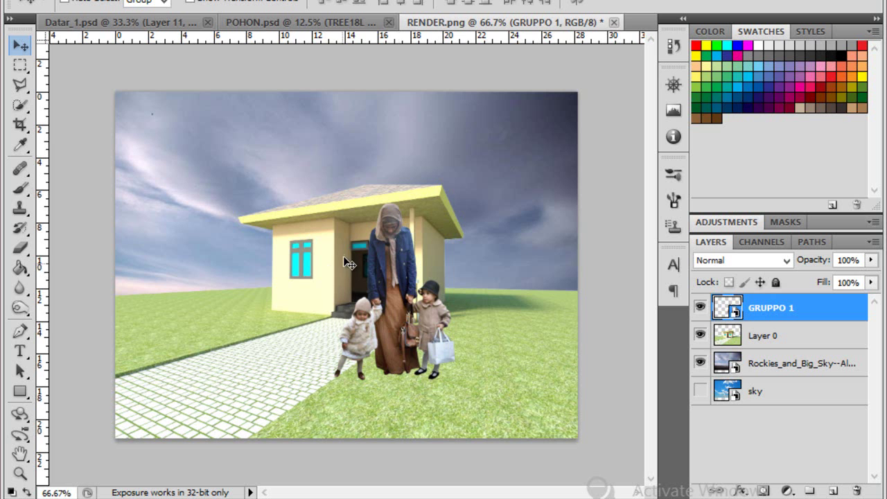
drag(404, 310, 357, 269)
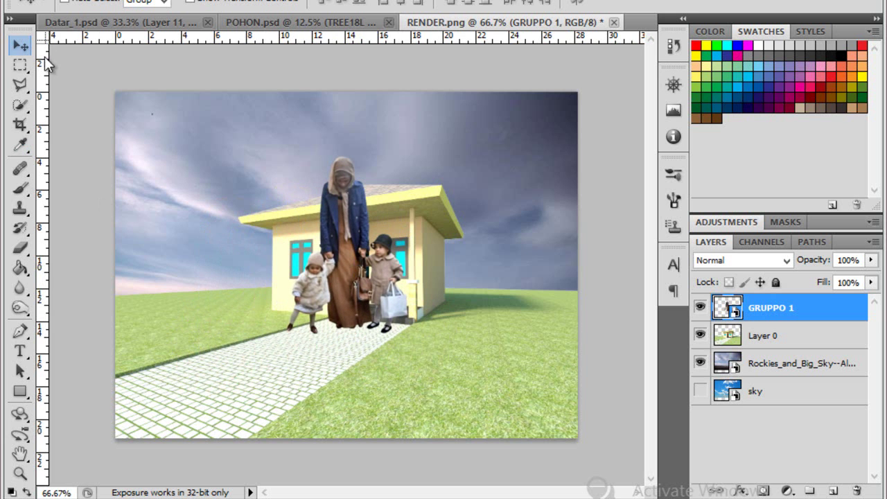
- Shrink the GRUPPO 1 people with Free Transform so they match the door's scale and stand by the entrance steps
click(19, 64)
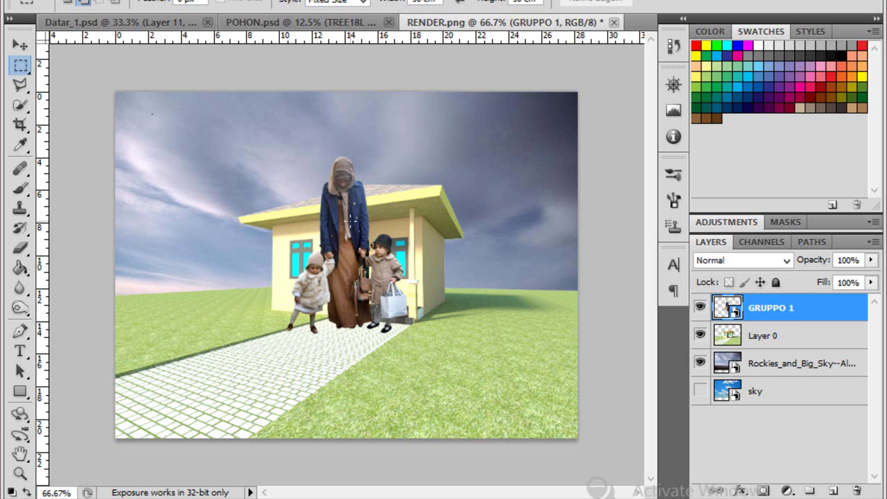
right_click(357, 229)
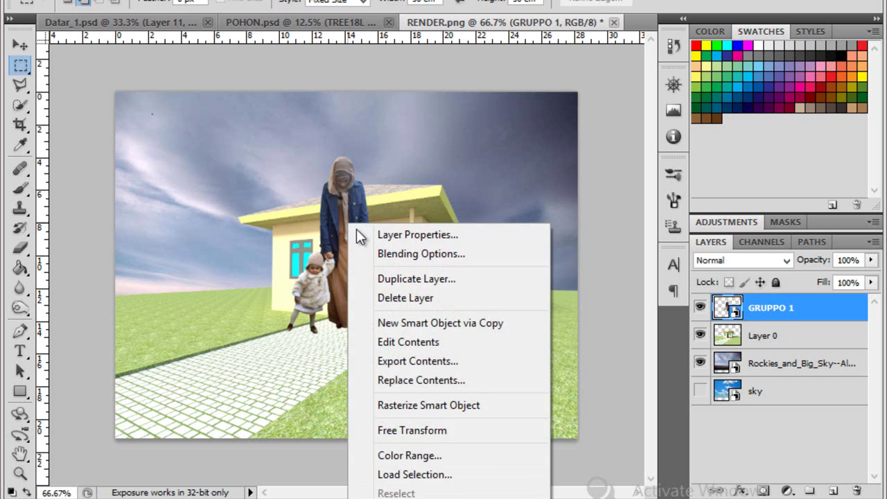
click(436, 434)
drag(287, 158, 369, 257)
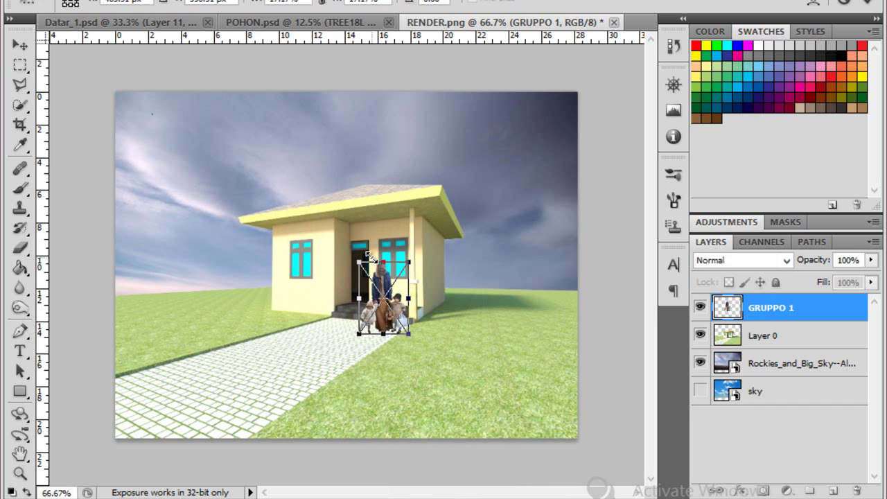
drag(370, 256, 375, 262)
key(Return)
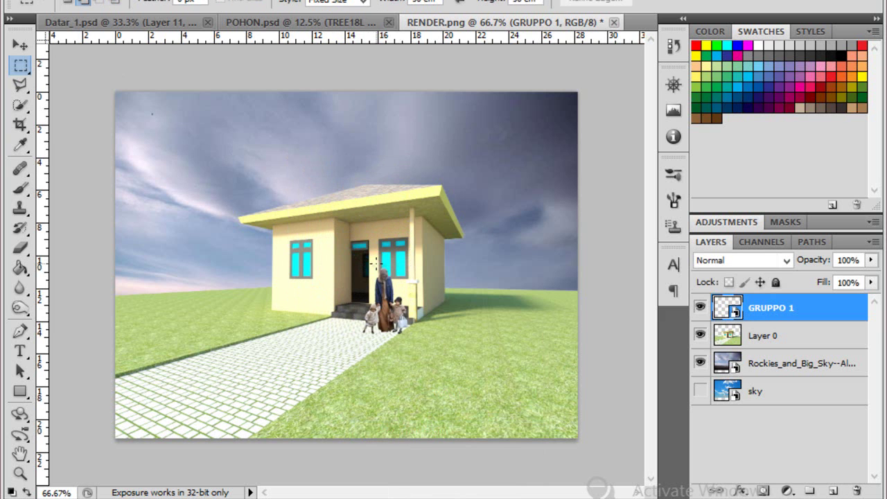
click(21, 46)
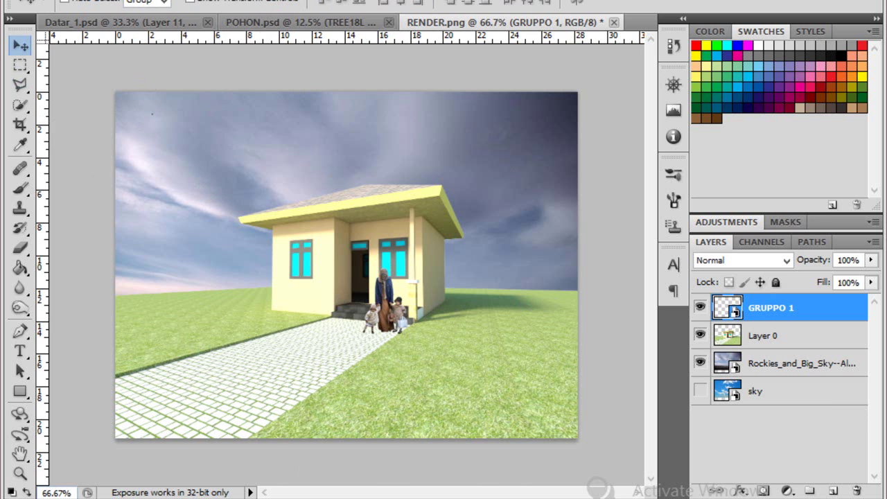
- Switch to File Explorer, open the TREE folder of LIBRARY and place the POHON tree file into RENDER.png
click(112, 444)
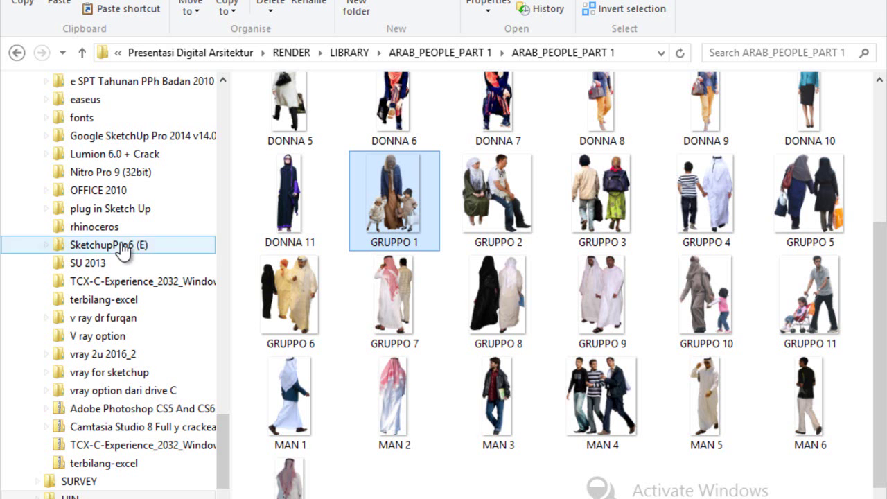
click(81, 56)
click(82, 54)
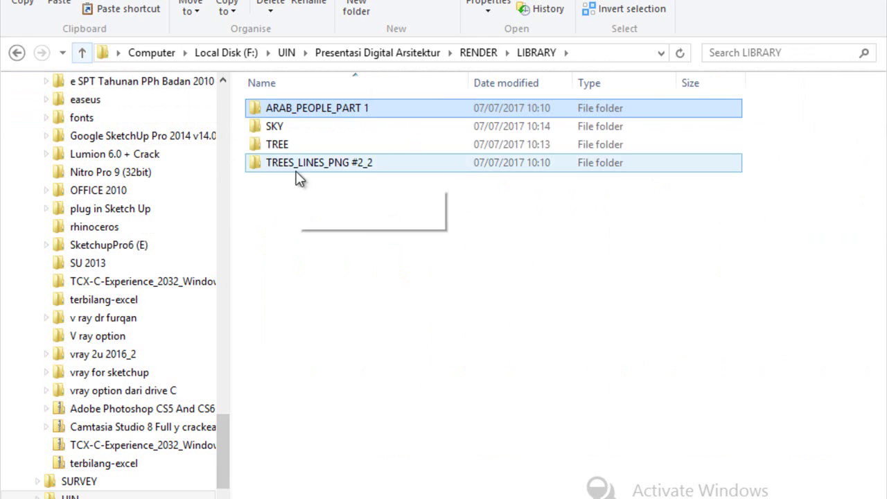
double_click(277, 145)
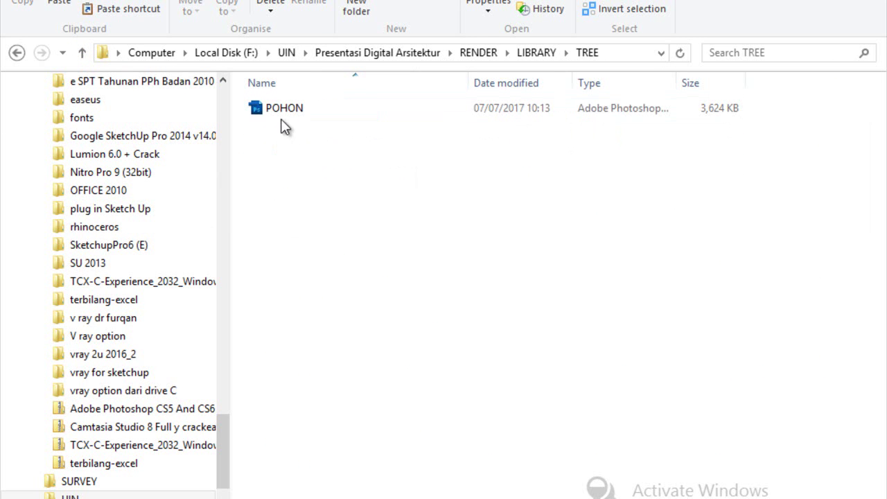
click(280, 118)
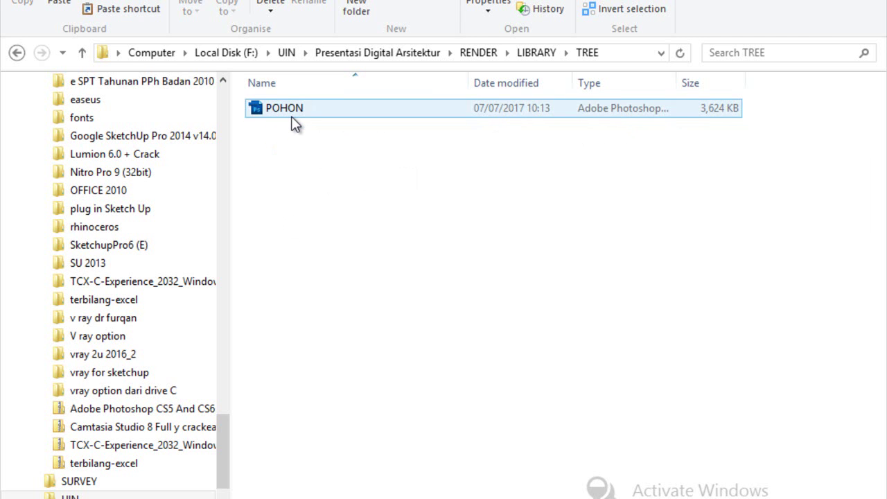
drag(287, 107, 477, 276)
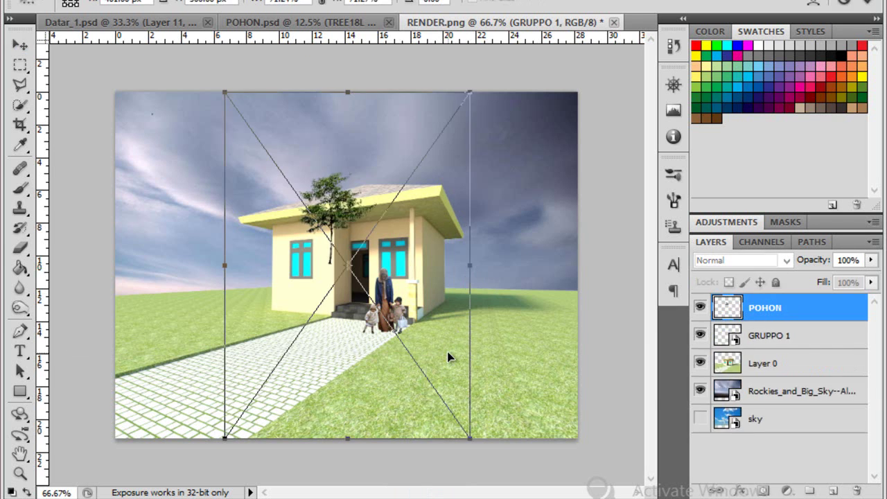
key(Return)
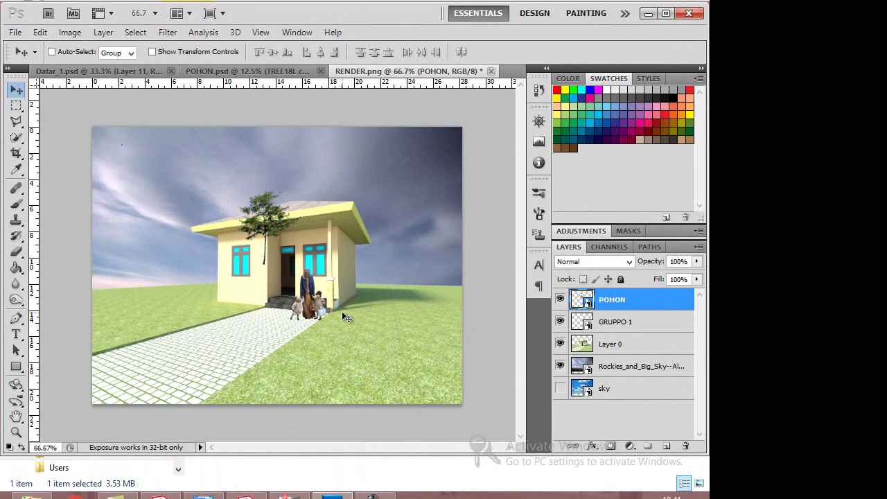
- Enlarge the POHON tree to about 143% with Free Transform and stand it on the lawn left of the paved path
drag(232, 224, 114, 298)
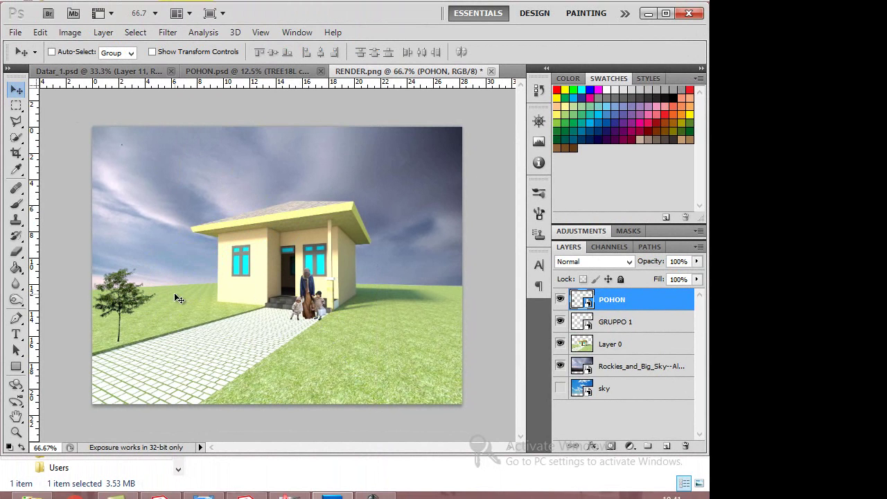
click(16, 107)
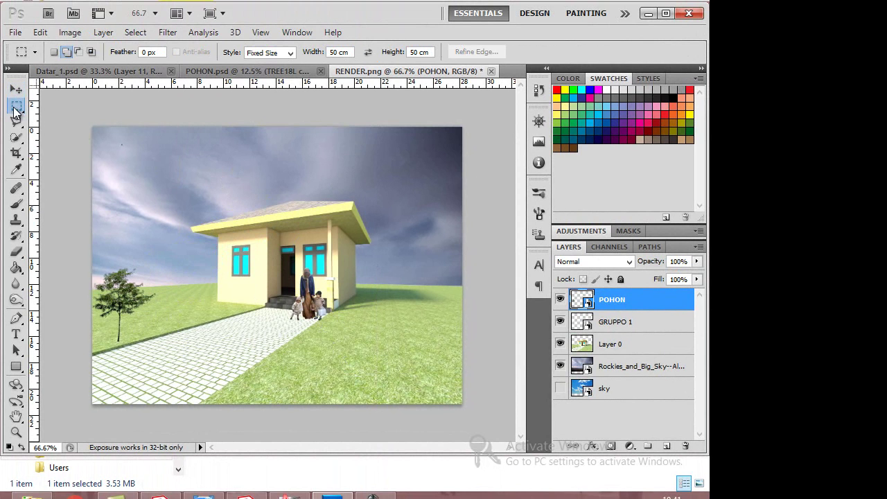
right_click(115, 304)
click(155, 246)
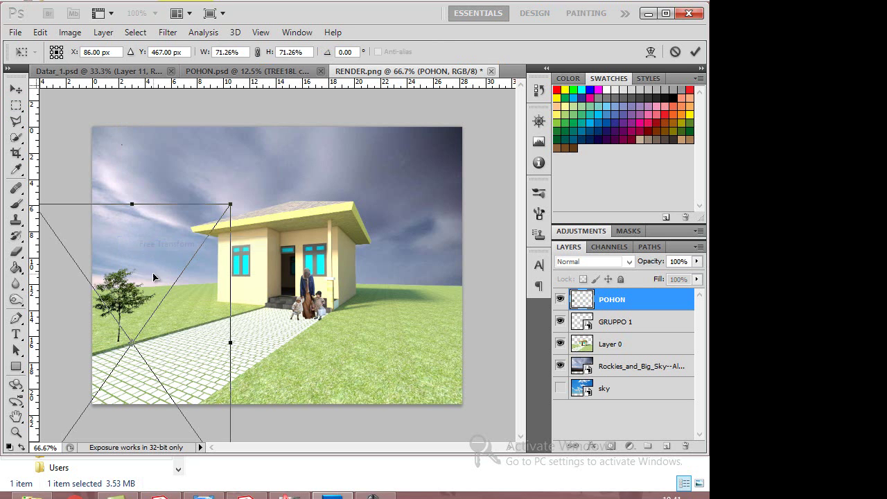
drag(232, 204, 512, 10)
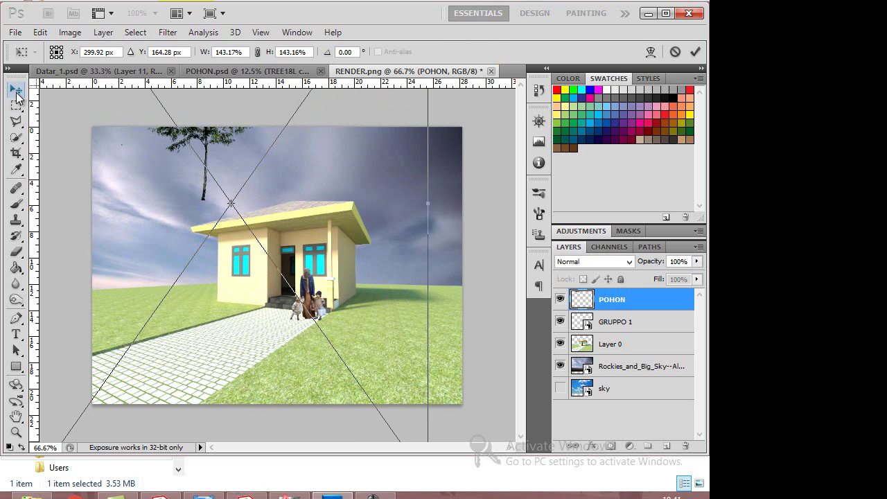
click(15, 90)
click(283, 190)
drag(207, 144, 145, 277)
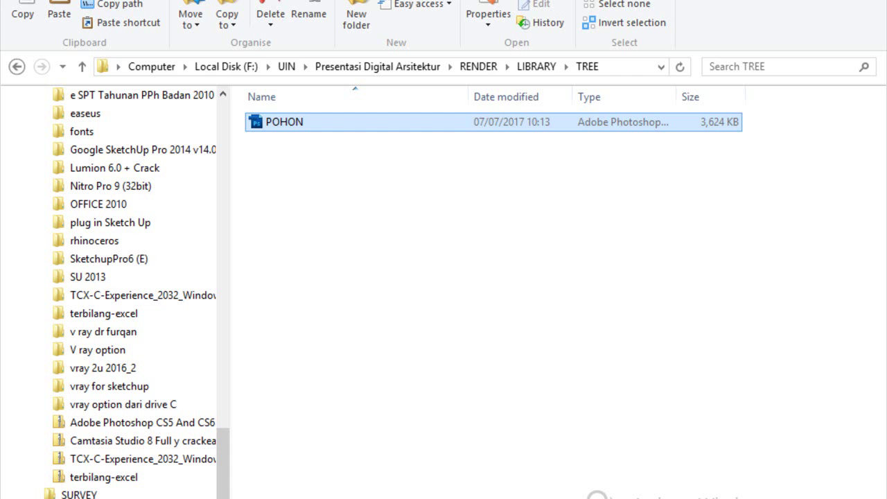
- Go back to LIBRARY in File Explorer, open the inner ARAB_PEOPLE_PART 1 folder and look through the people cutouts
click(82, 67)
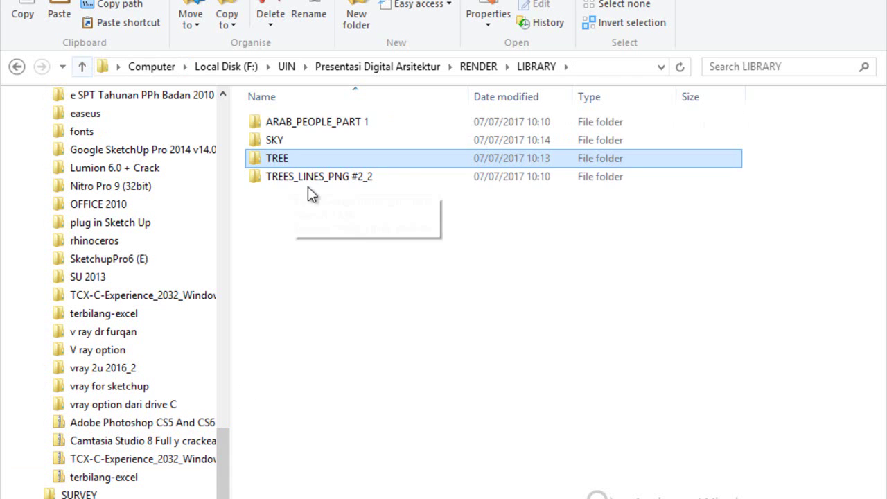
double_click(280, 123)
double_click(355, 122)
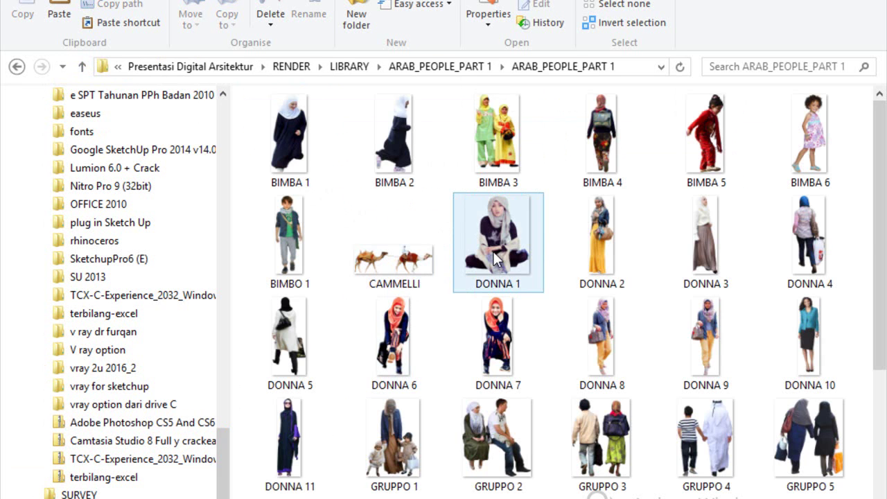
scroll(466, 307, down, 3)
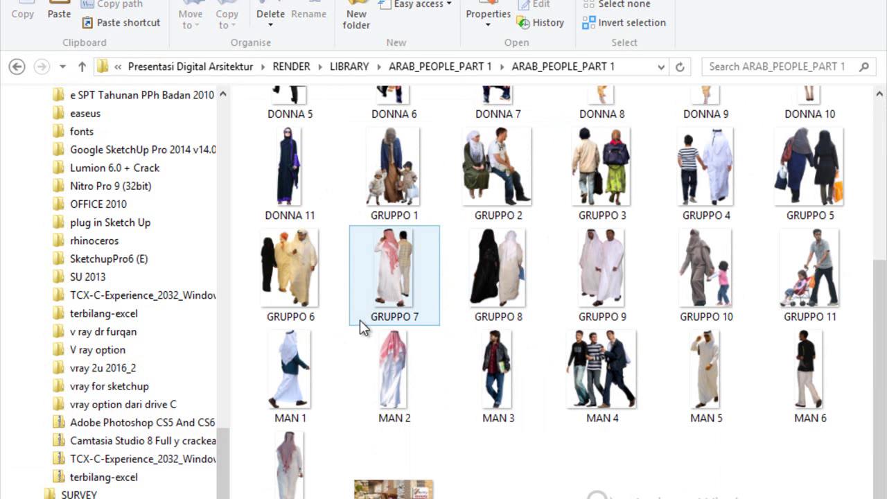
scroll(529, 334, up, 3)
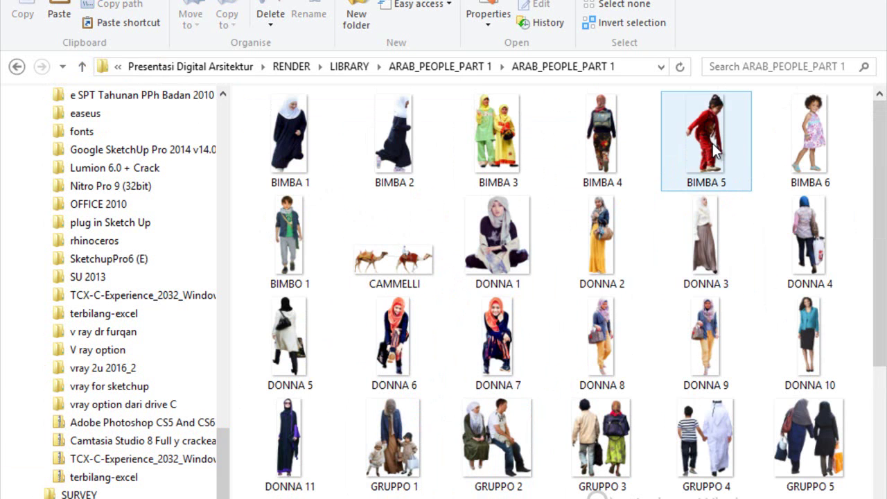
scroll(606, 290, down, 3)
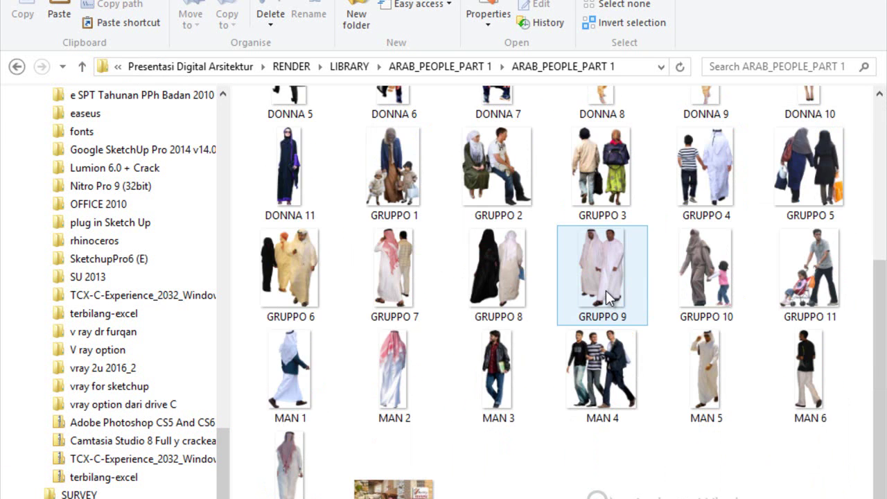
scroll(588, 314, up, 3)
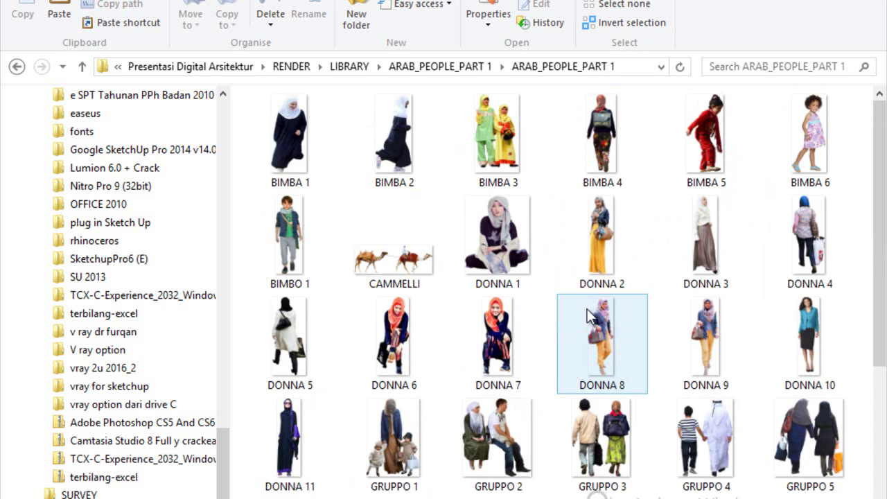
- Place the BIMBA 2 cutout into RENDER.png and move it onto the lawn to the right of the house
click(701, 141)
drag(384, 139, 399, 356)
key(Return)
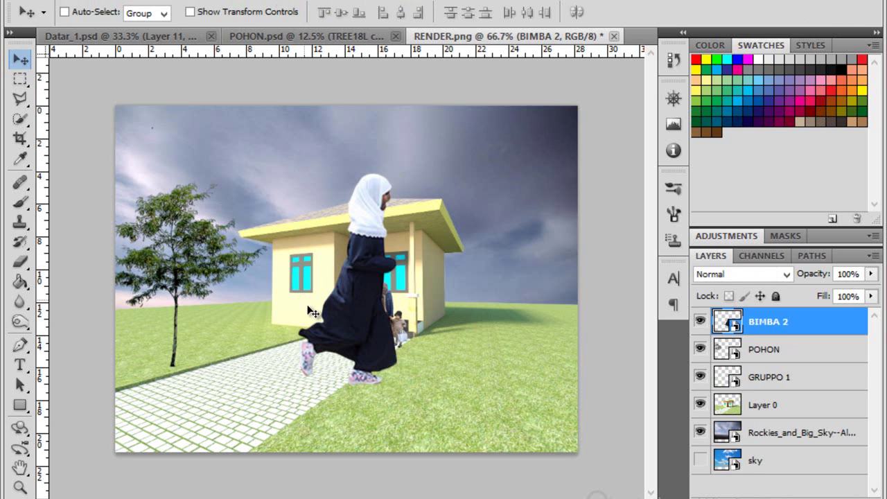
drag(360, 321, 514, 378)
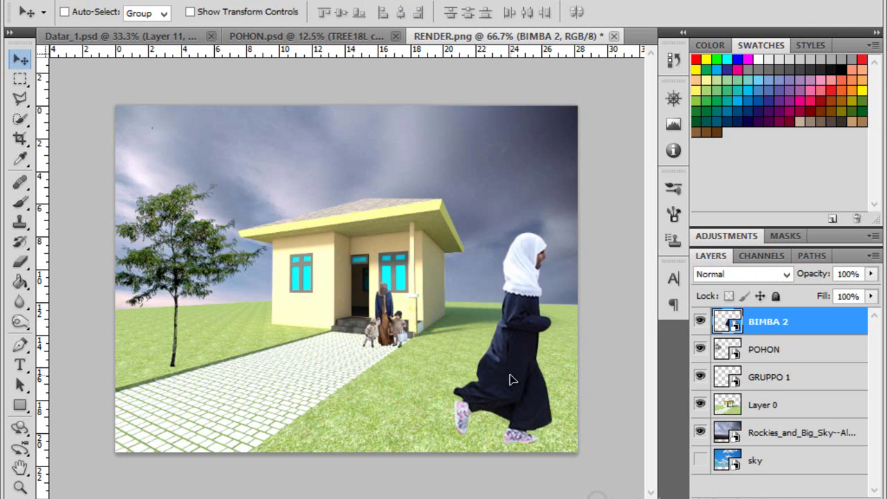
- Scale the BIMBA 2 figure down to about 52% with Free Transform and move it slightly up on the lawn
key(m)
right_click(512, 356)
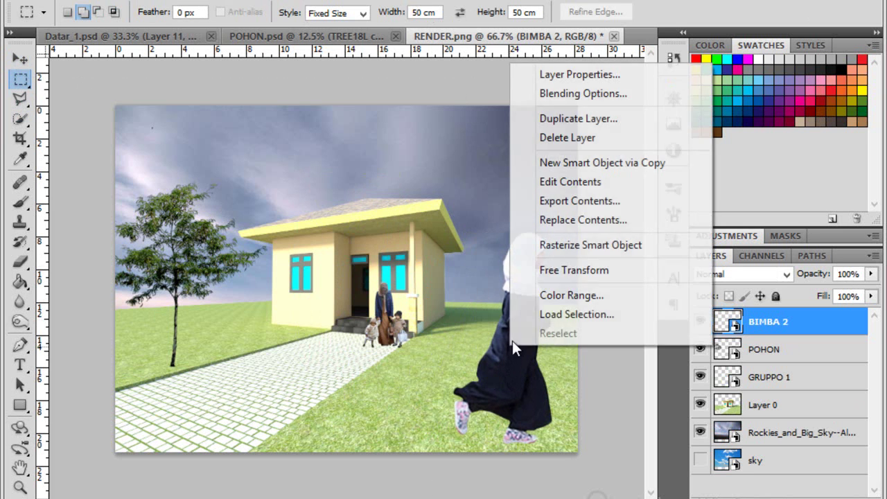
click(582, 267)
drag(558, 224, 492, 333)
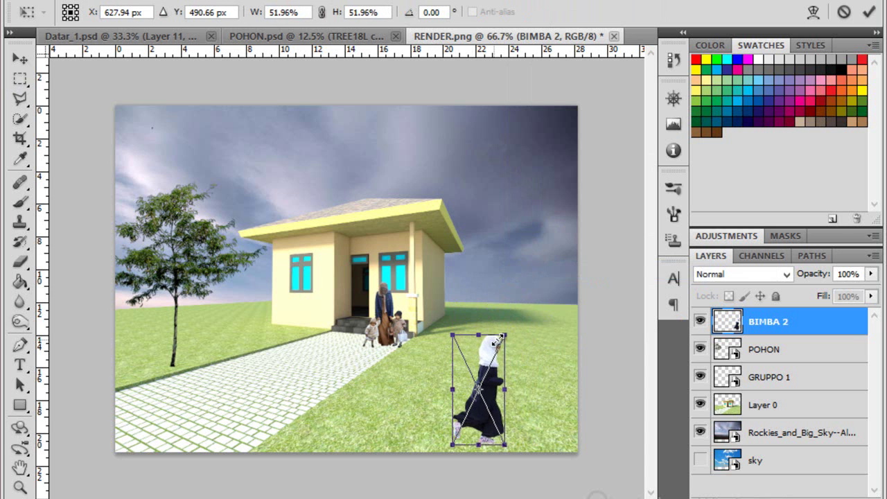
click(19, 59)
click(385, 185)
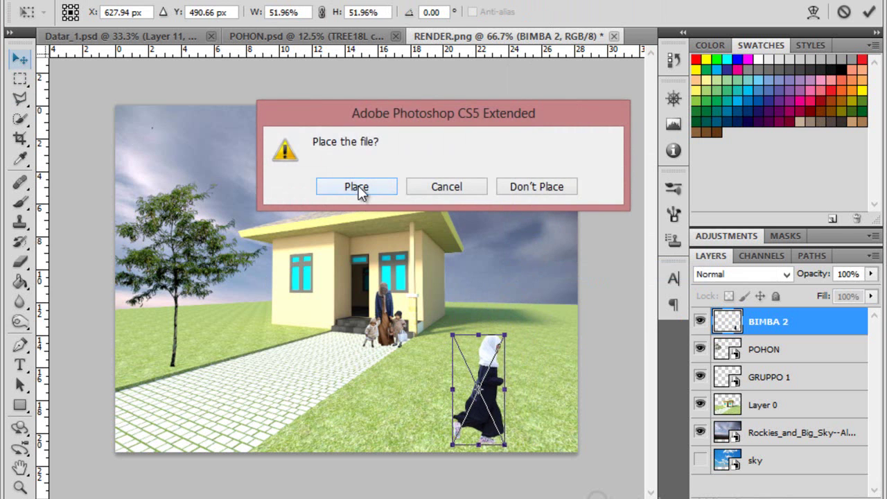
drag(488, 399, 513, 366)
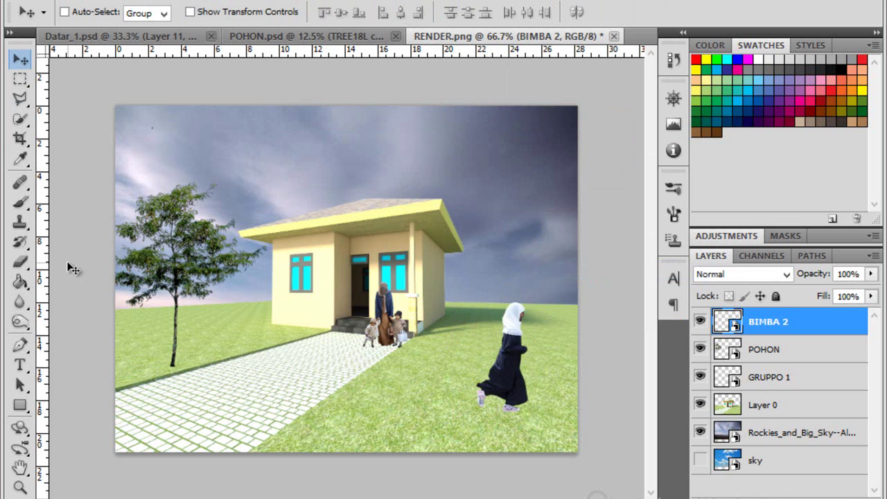
- Try a Motion Blur on the BIMBA 2 figure at an angle of -30° and undo it
click(216, 2)
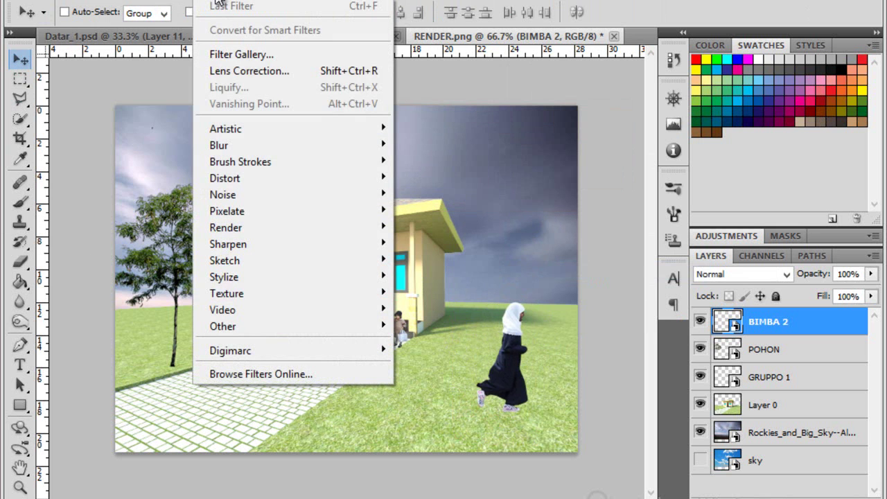
mouse_move(270, 147)
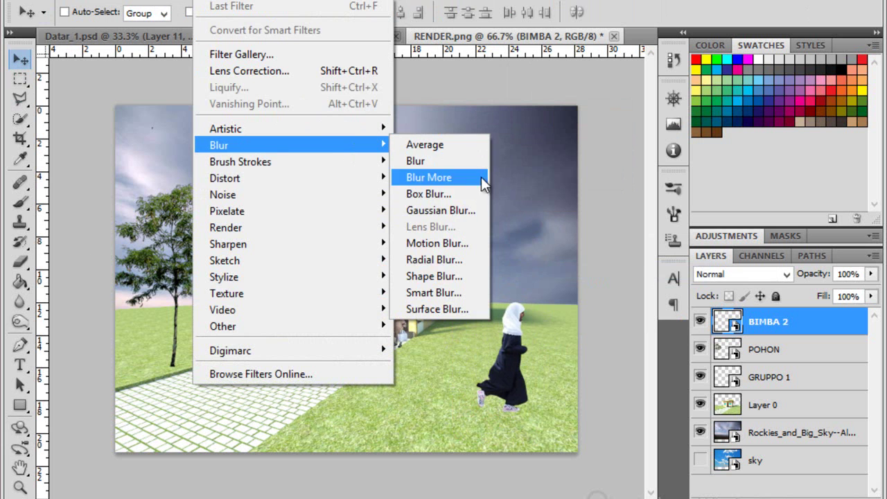
click(442, 243)
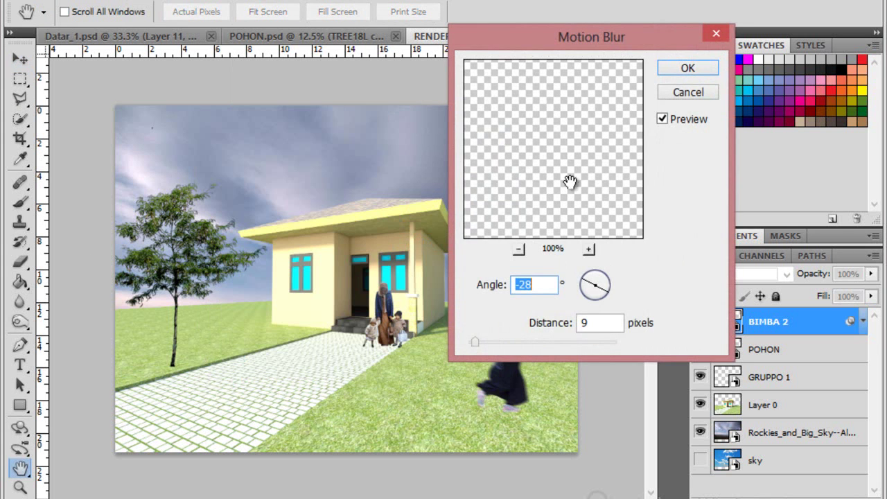
key(Down)
key(Down)
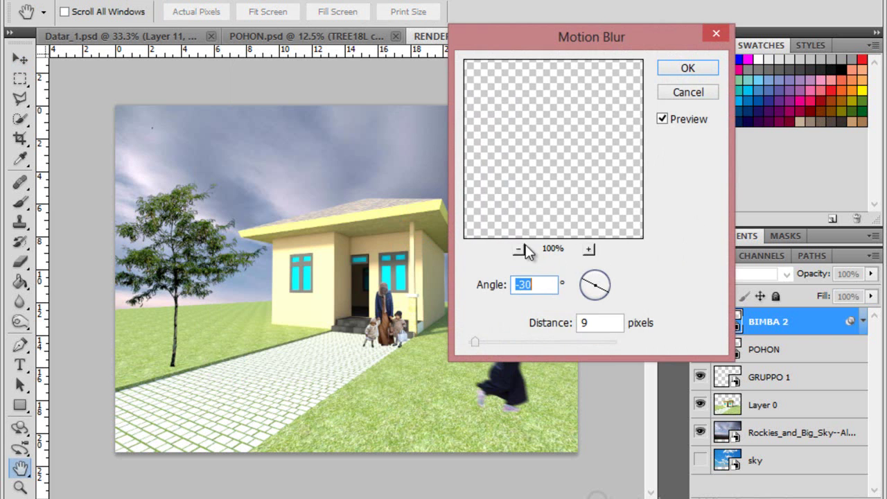
click(520, 250)
click(520, 250)
click(519, 250)
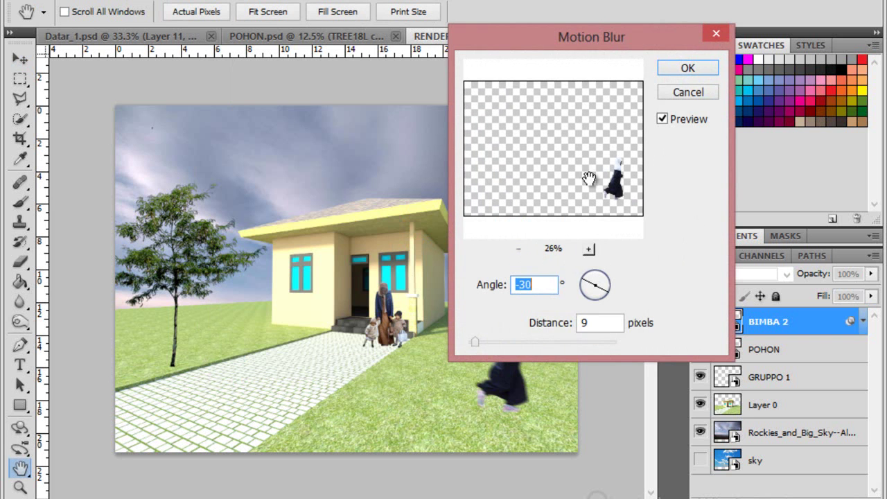
click(589, 248)
click(589, 248)
click(589, 248)
drag(593, 224, 453, 145)
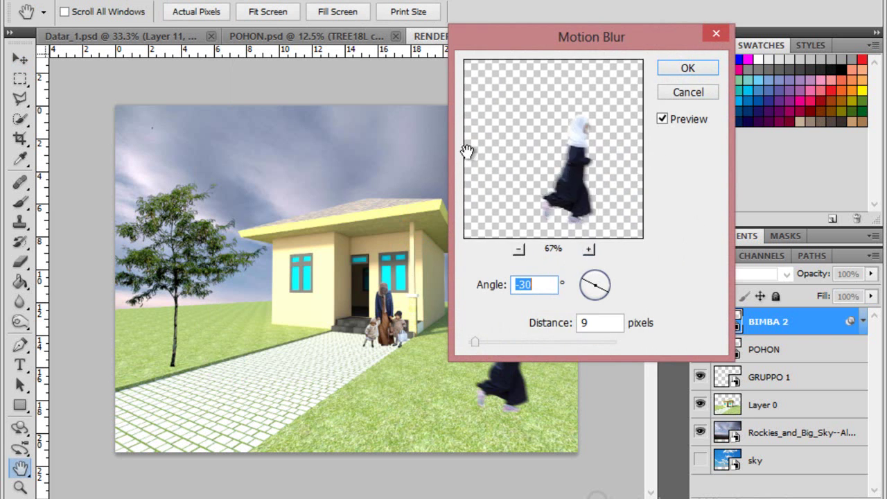
click(589, 248)
drag(592, 195, 597, 184)
click(686, 68)
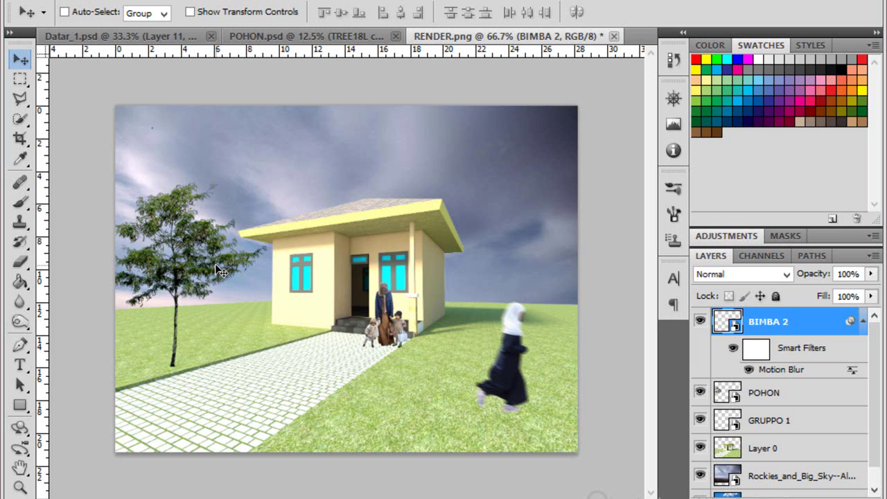
key(ctrl+z)
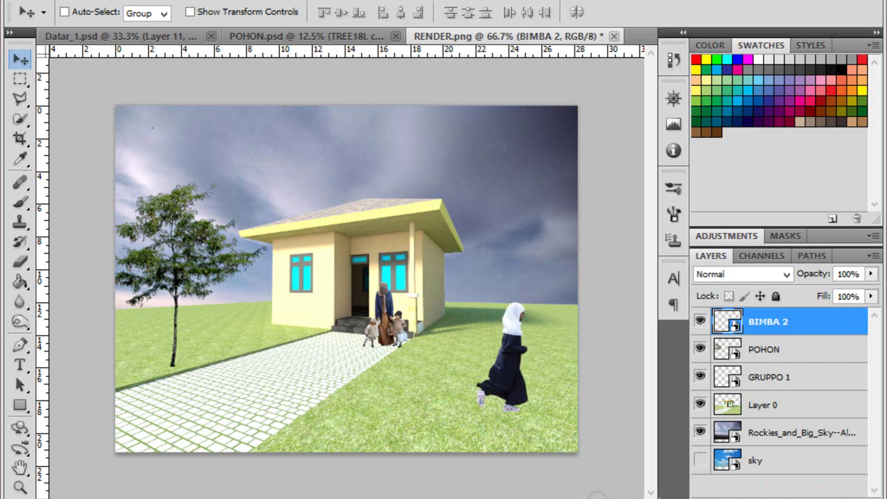
- Load the outline of the BIMBA 2 figure as a selection and try to clear its pixels
ctrl+click(728, 325)
key(Delete)
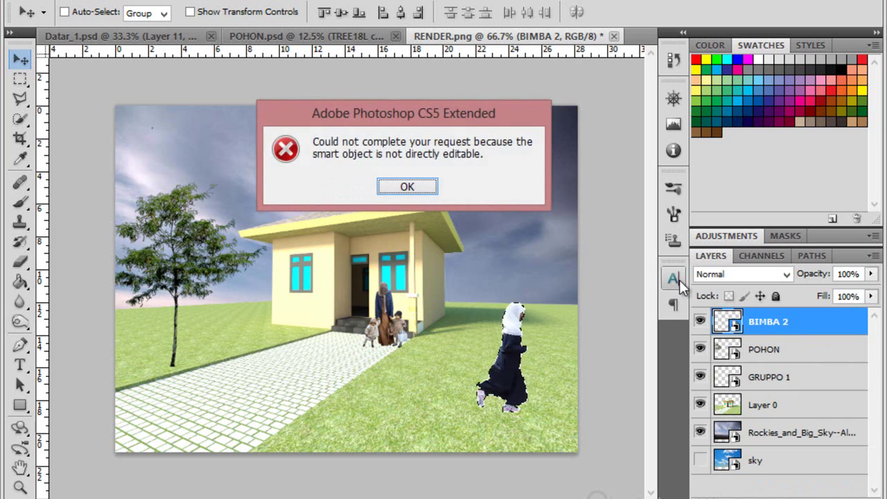
key(Return)
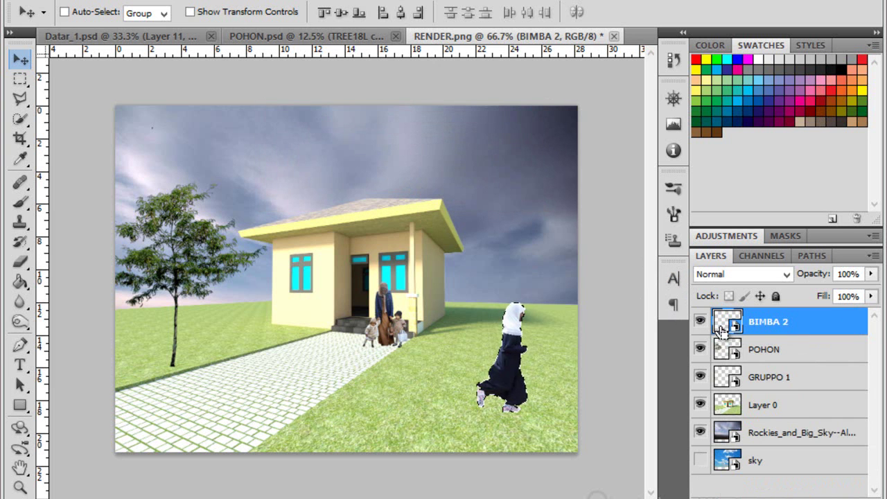
key(Delete)
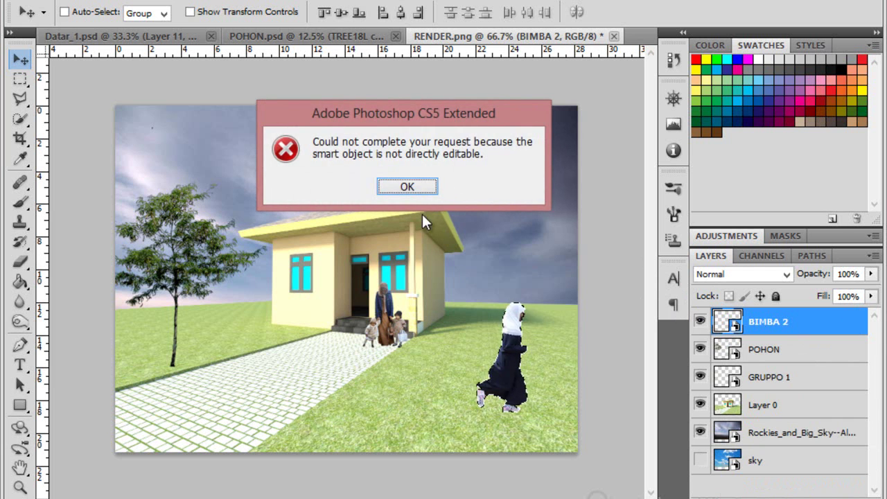
click(406, 189)
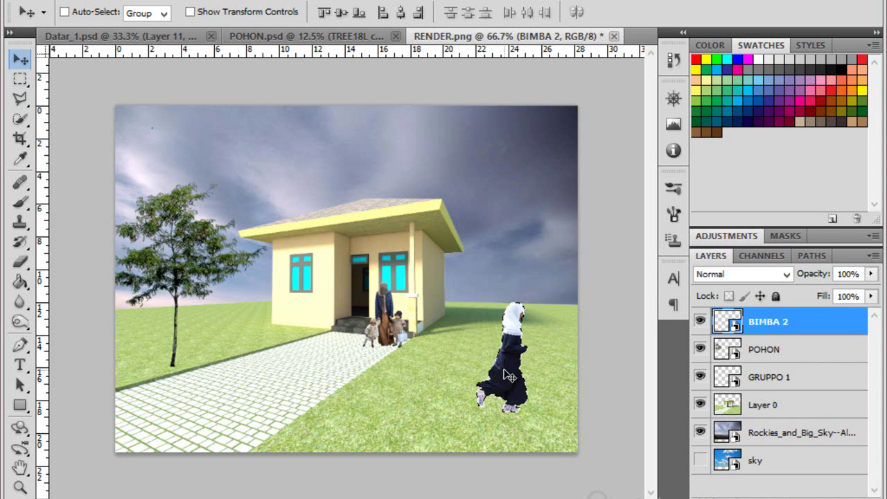
- Convert the BIMBA 2 layer to a Smart Object, try again to clear the selected figure, and deselect
right_click(509, 376)
right_click(780, 326)
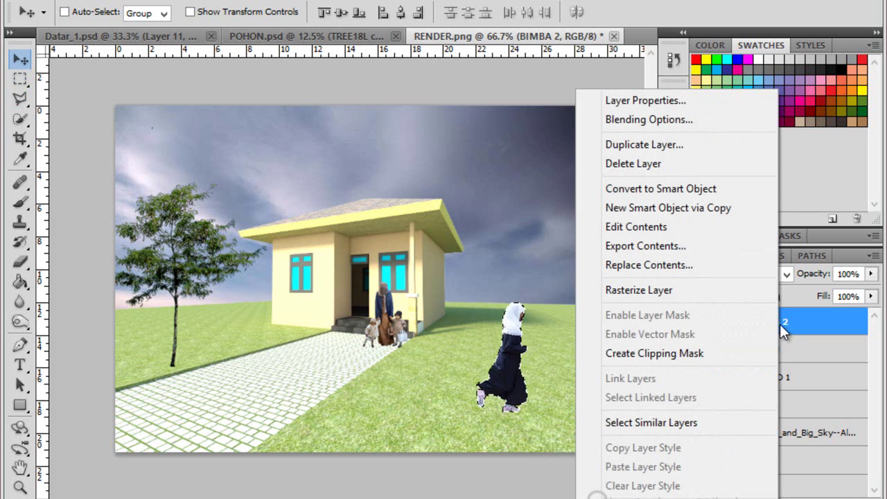
click(673, 190)
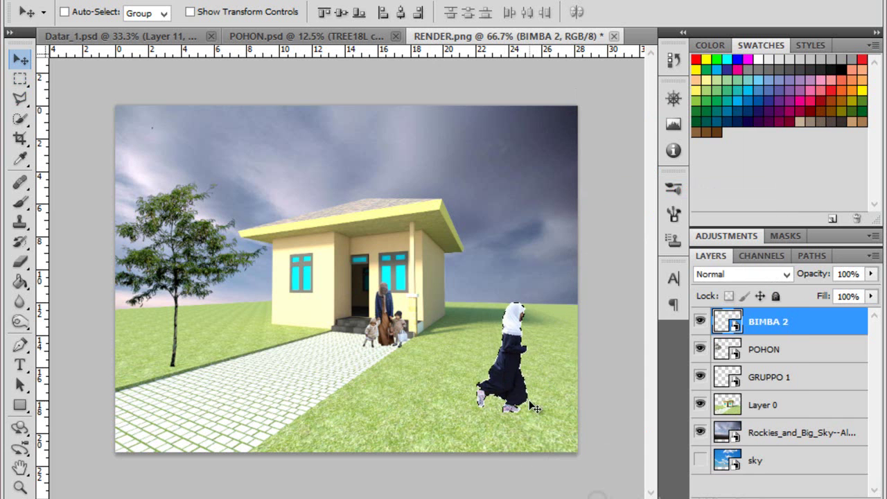
key(Delete)
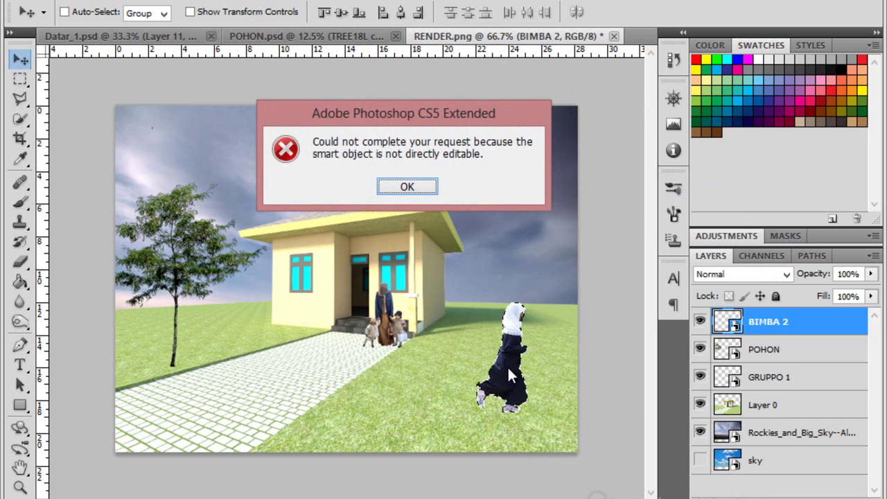
click(406, 187)
key(ctrl+d)
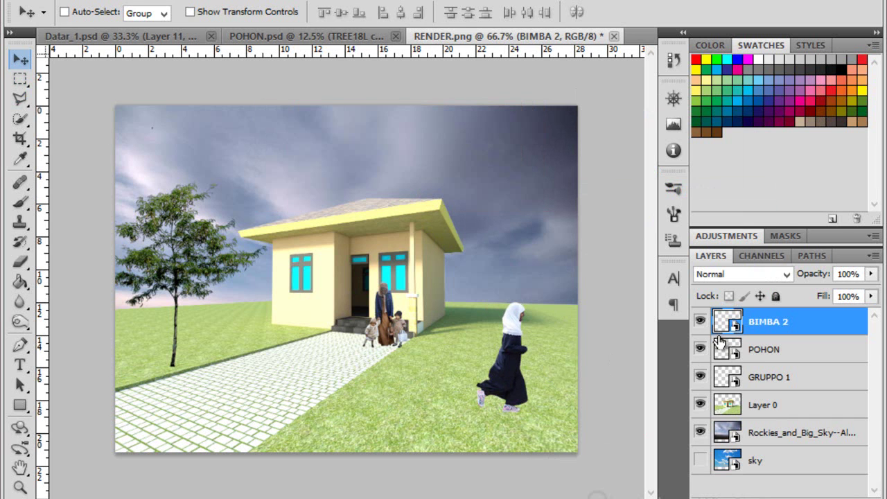
- Select the BIMBA 2 figure's outline, rasterize its layer and clear the pixels inside the selection
ctrl+click(718, 329)
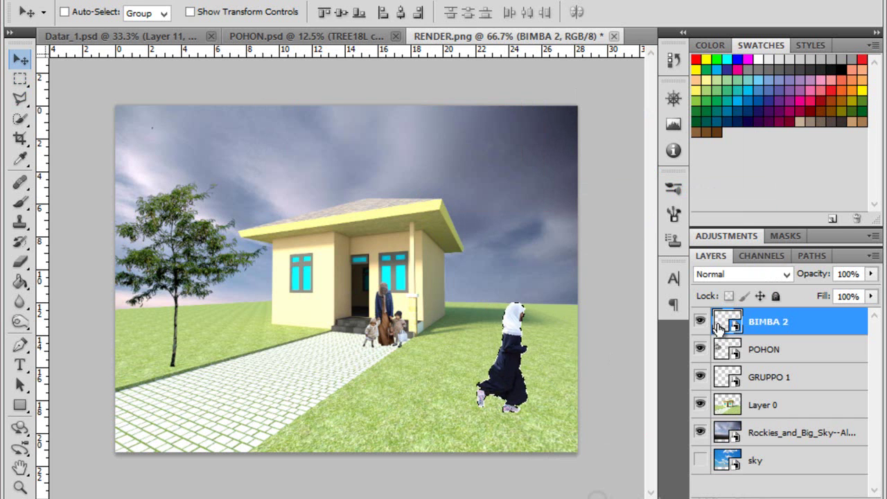
key(Delete)
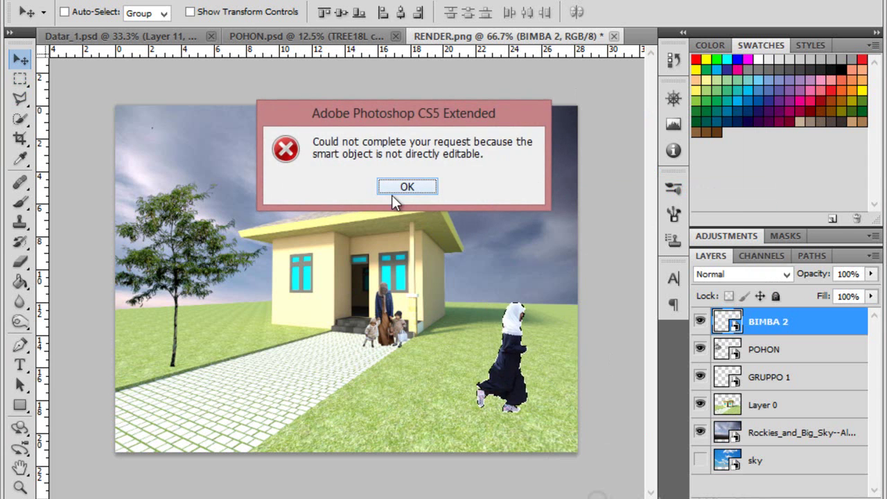
click(405, 193)
right_click(768, 323)
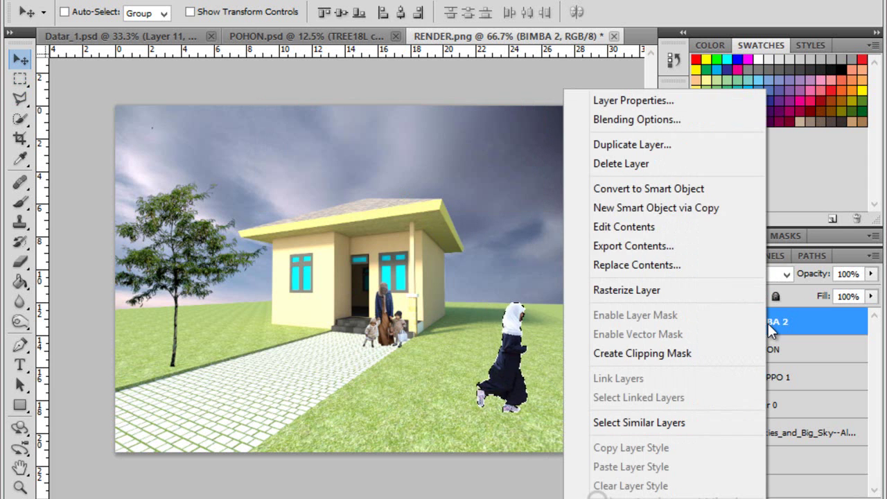
click(652, 290)
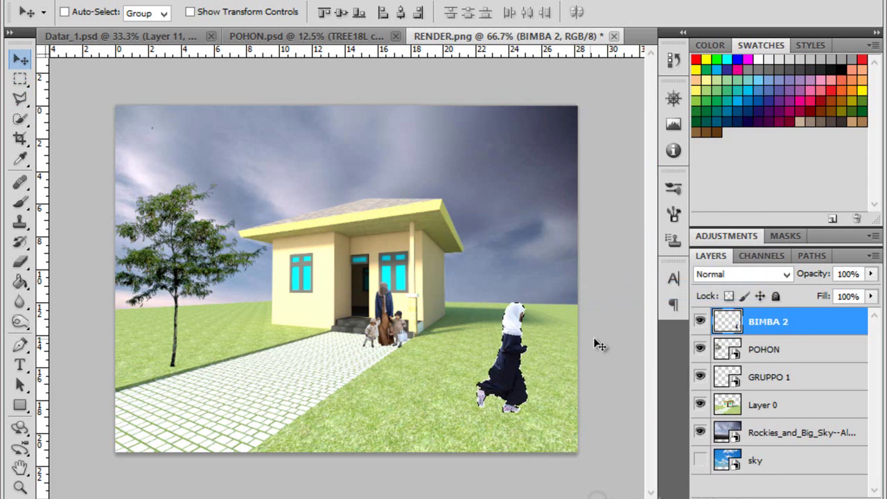
key(Delete)
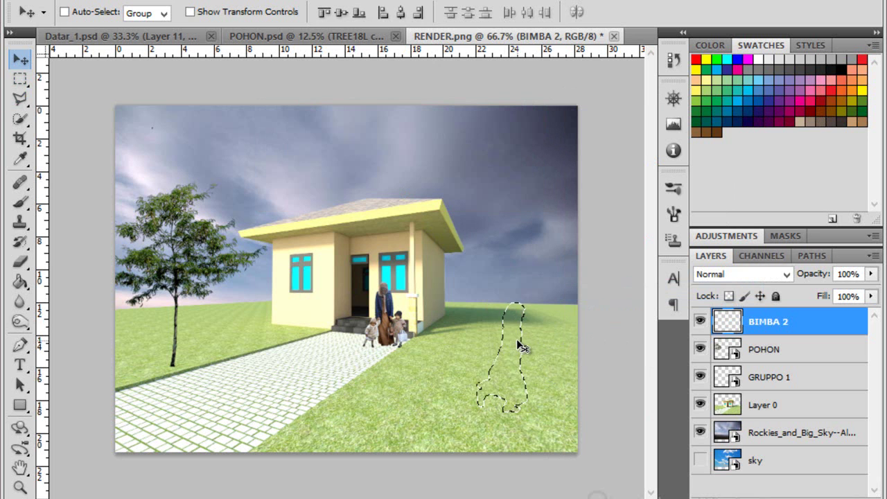
- Fill the BIMBA 2 silhouette with black, set the layer to 71% opacity and 75% fill, and deselect
click(31, 282)
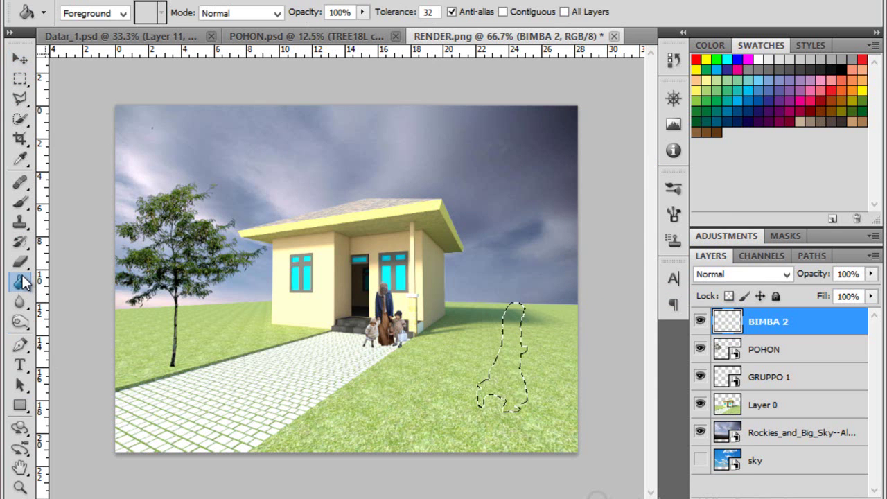
click(505, 368)
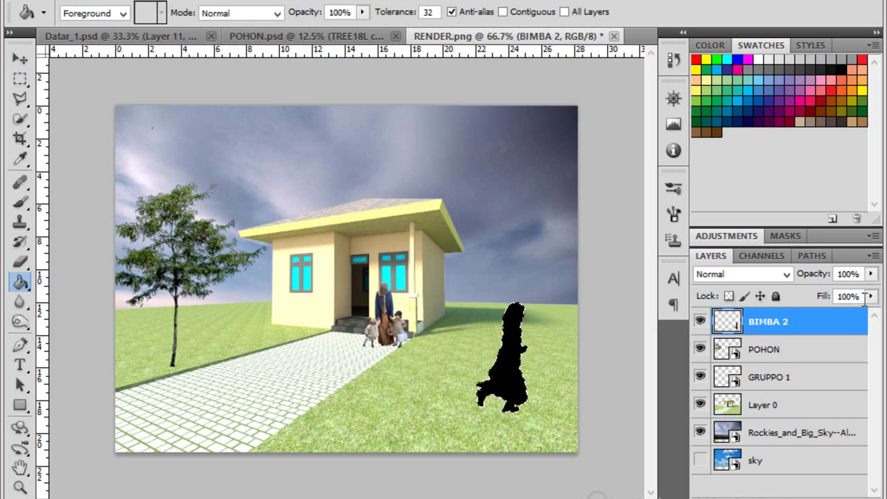
click(870, 273)
drag(871, 292, 849, 318)
click(876, 277)
click(871, 296)
key(ctrl+d)
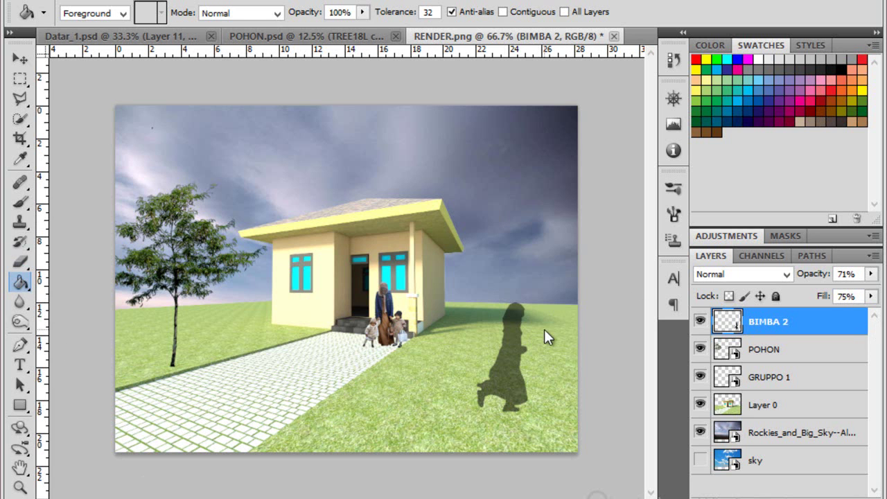
- Reload the BIMBA 2 silhouette as a selection, recolour it with a near-white swatch and deselect
ctrl+click(728, 323)
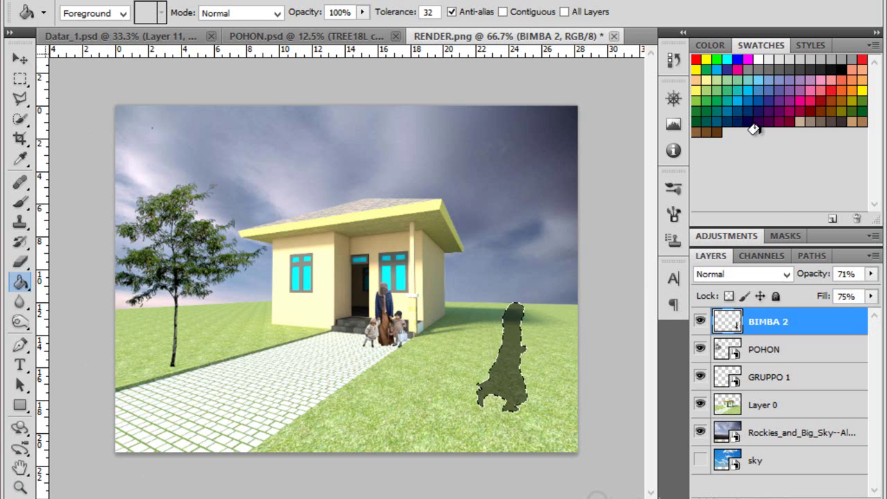
click(767, 55)
key(alt+BackSpace)
key(ctrl+d)
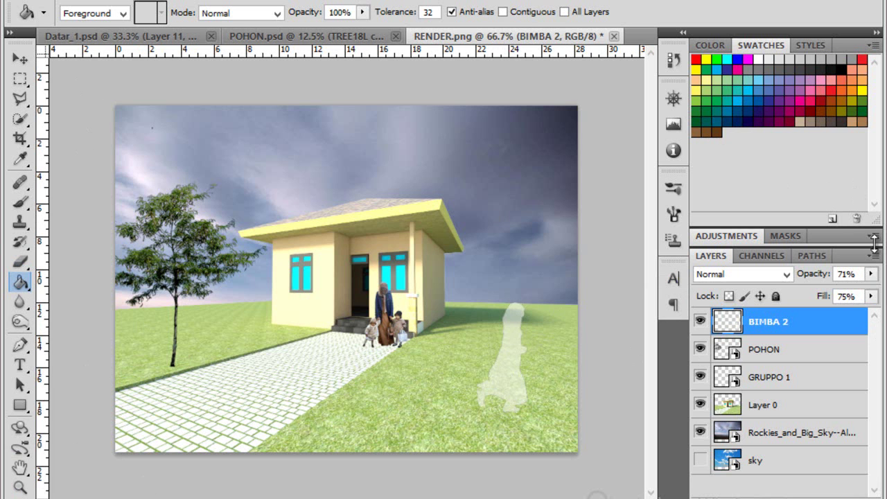
- Set the BIMBA 2 layer's fill to 100% and its opacity to 53%
click(871, 297)
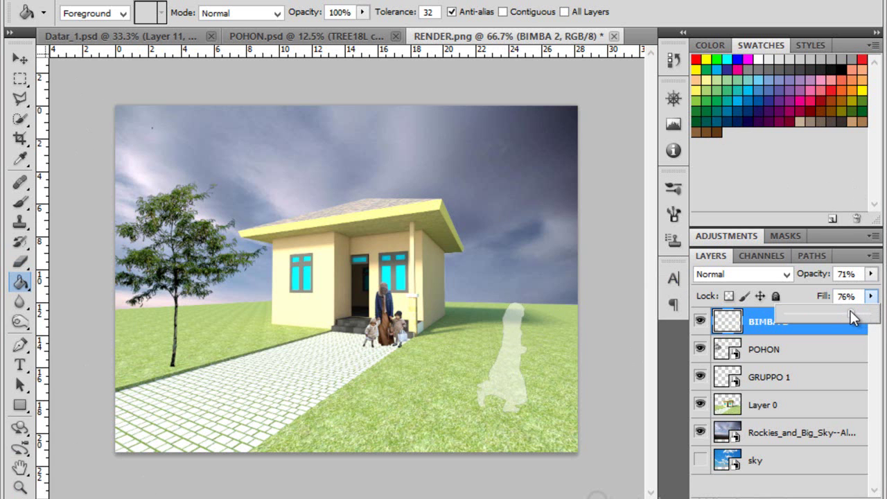
drag(863, 324, 874, 323)
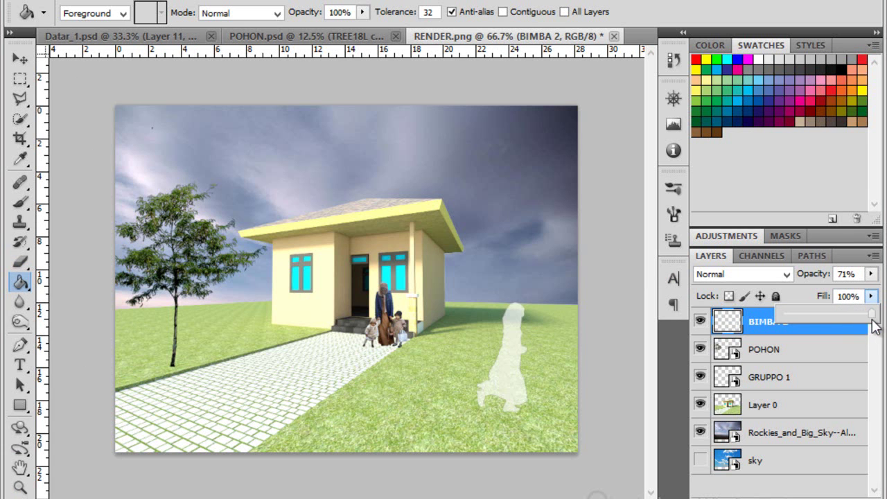
click(870, 274)
click(870, 274)
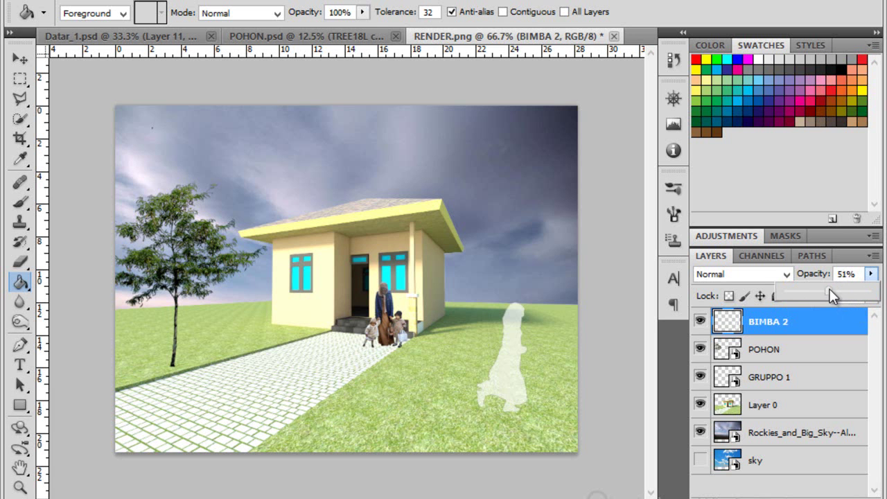
drag(833, 296, 825, 296)
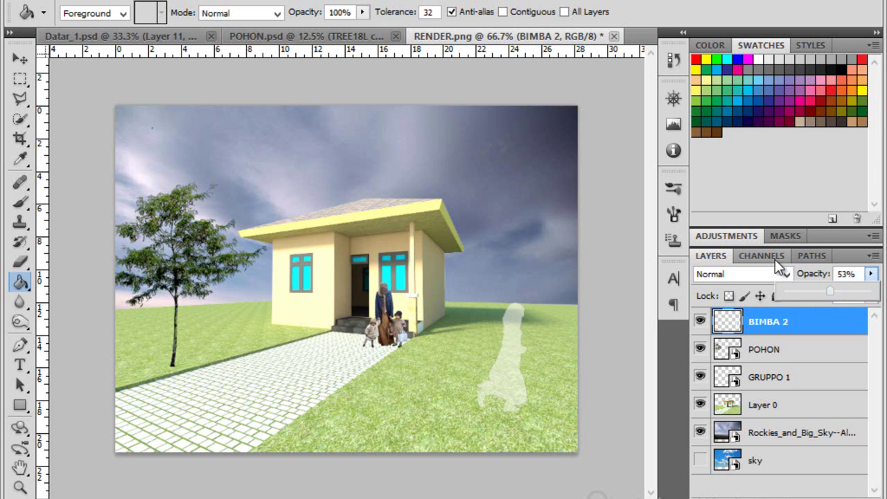
key(ctrl+shift+s)
click(765, 291)
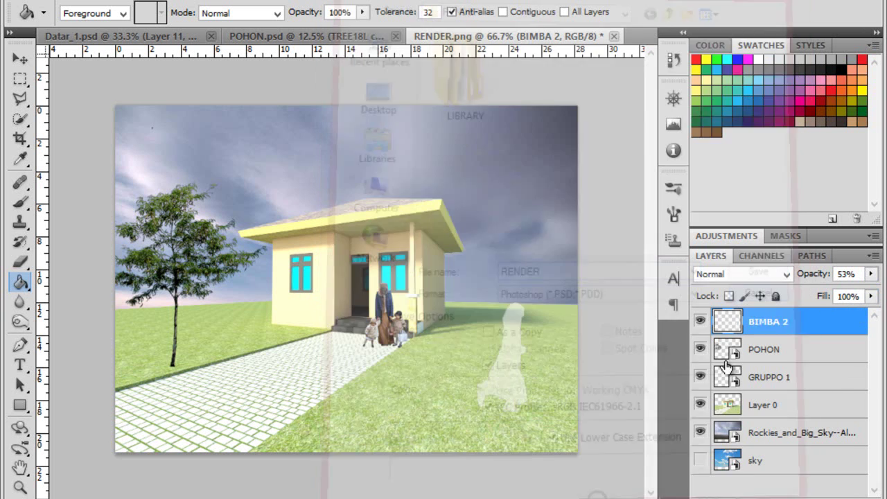
- Step back through the history to undo the BIMBA 2 silhouette edits and restore the full-colour figure at its earlier position
key(ctrl+alt+z)
key(ctrl+alt+z)
key(ctrl+alt+z)
key(ctrl+alt+z)
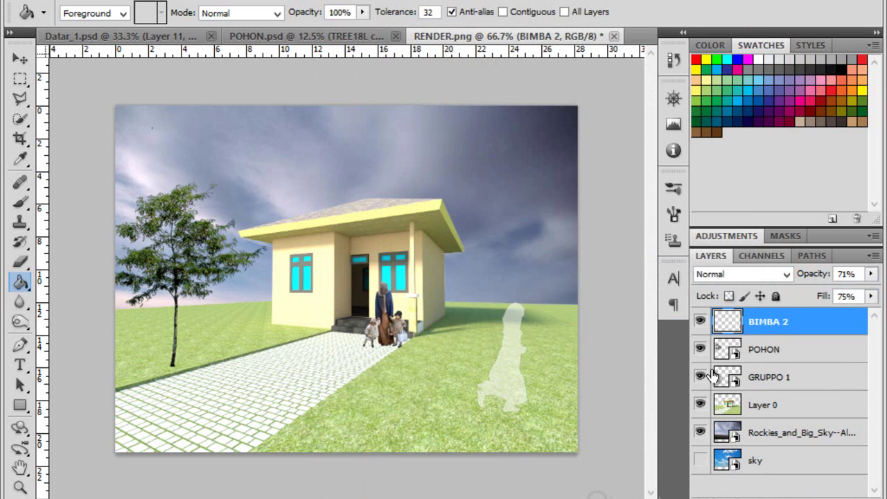
key(ctrl+alt+z)
key(ctrl+alt+z)
key(ctrl+alt+z)
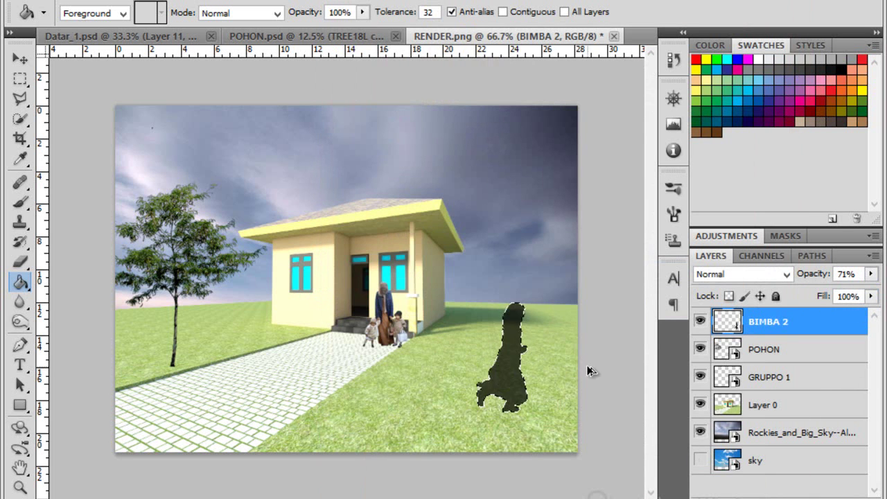
key(ctrl+shift+z)
key(ctrl+shift+z)
key(ctrl+shift+z)
key(ctrl+shift+z)
key(ctrl+shift+z)
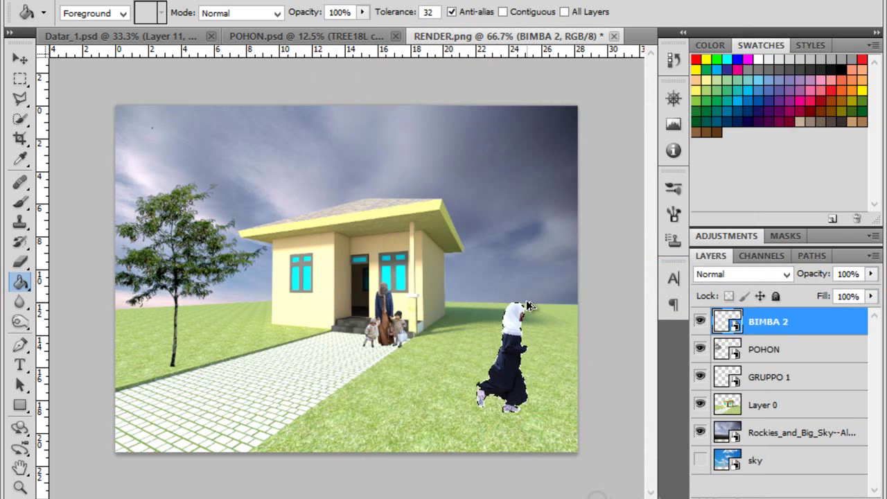
key(ctrl+shift+z)
key(ctrl+shift+z)
key(ctrl+shift+z)
key(ctrl+shift+z)
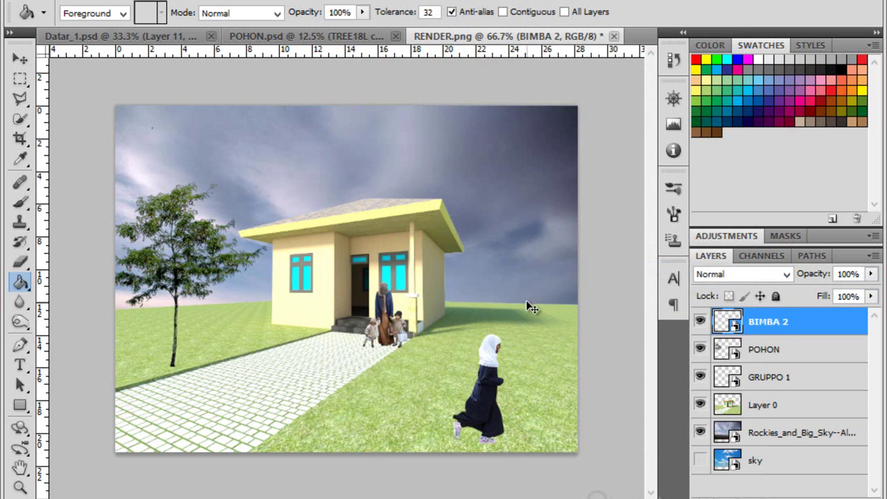
- Turn on the CMYK proof preview and move the BIMBA 2 figure slightly up the lawn
key(ctrl+y)
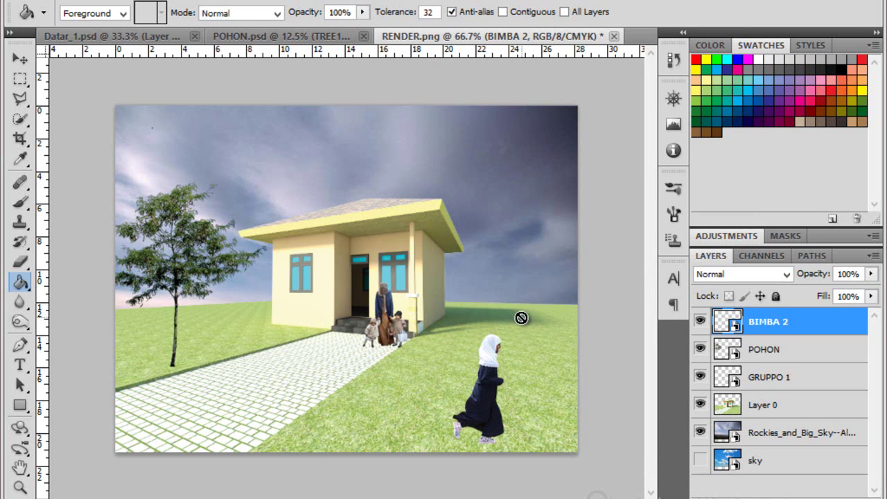
click(20, 61)
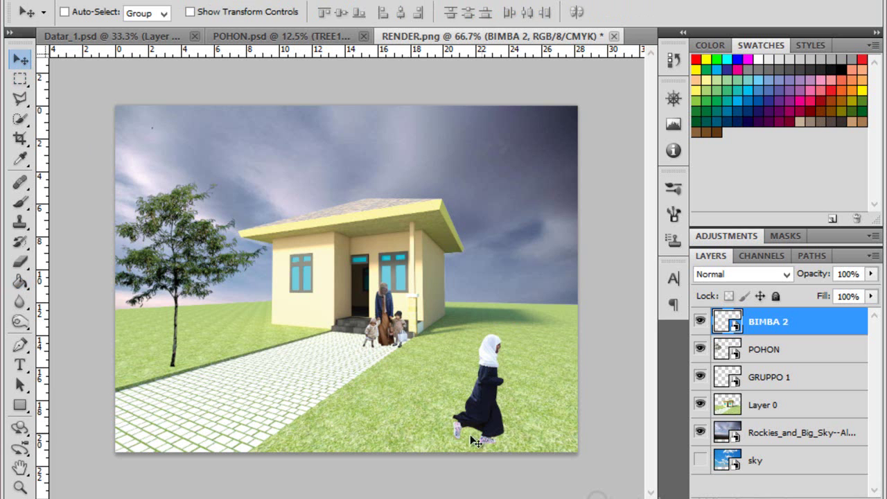
drag(500, 428, 503, 419)
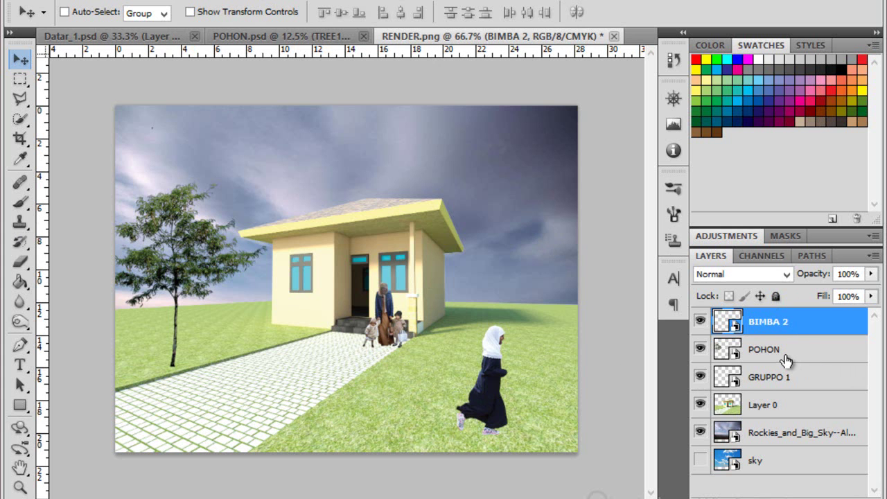
- Examine the layer stack of Datar_1.psd, then return to RENDER.png
click(132, 35)
scroll(760, 416, up, 2)
scroll(760, 416, up, 5)
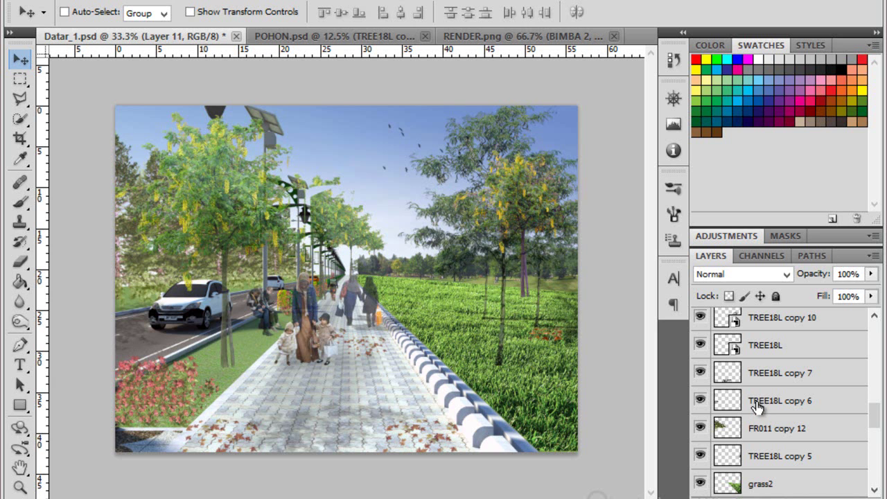
scroll(762, 409, up, 5)
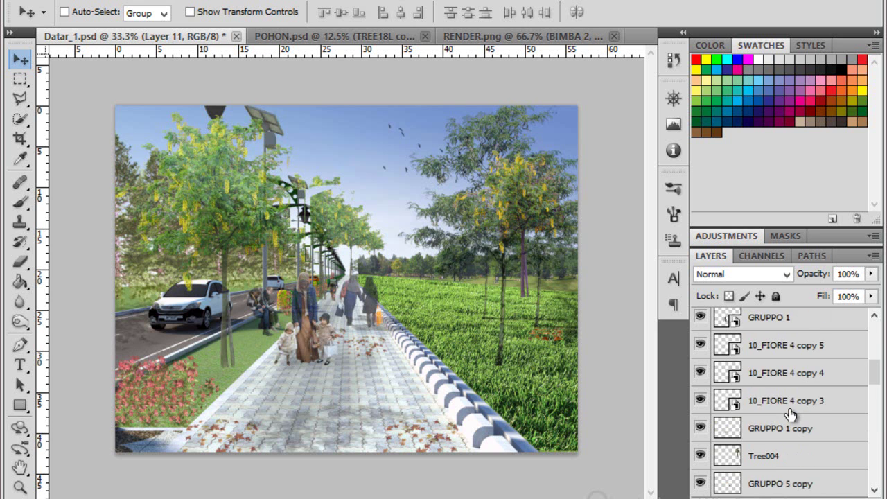
scroll(790, 413, up, 3)
scroll(790, 413, down, 3)
click(457, 36)
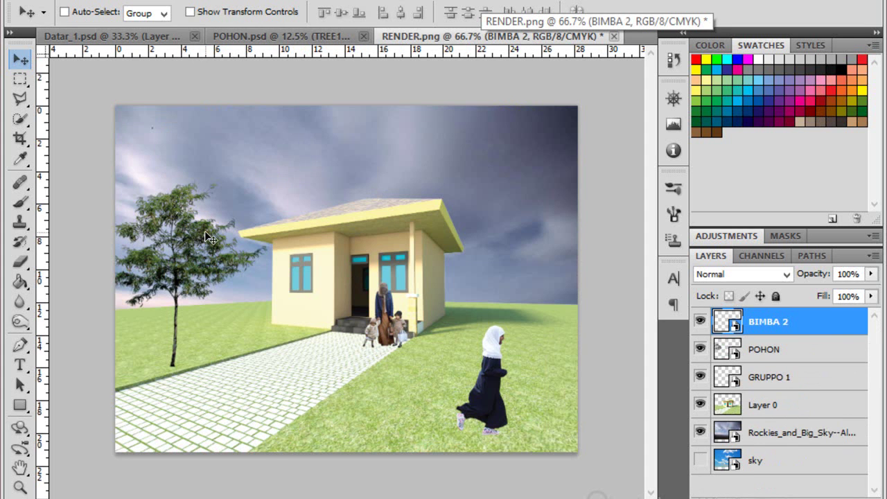
- Select the POHON layer from the tree on the canvas and shift the tree slightly to the right
right_click(208, 237)
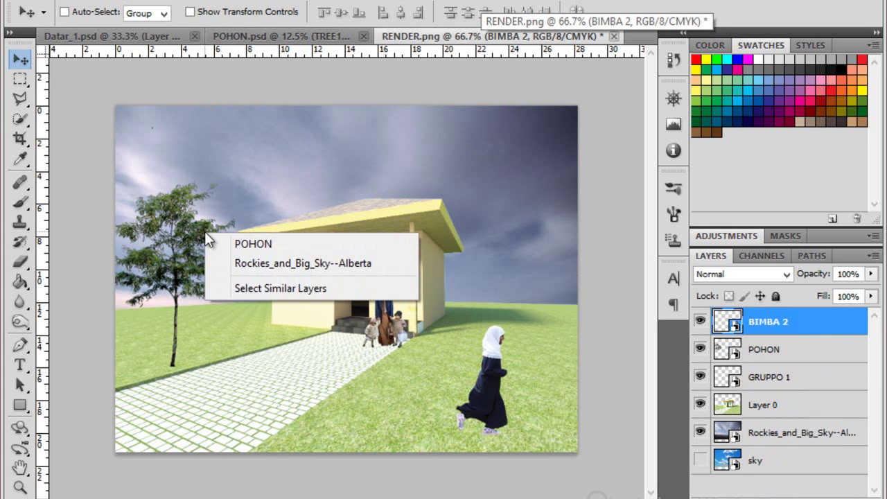
click(255, 246)
drag(167, 275, 177, 274)
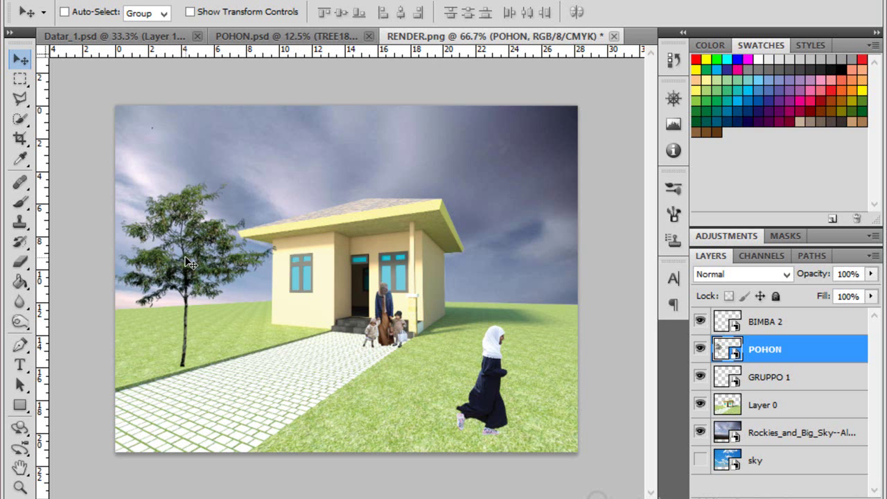
- Duplicate the POHON tree, place the copy by the house's right corner and order its layer below Layer 0
click(20, 59)
drag(187, 240, 253, 237)
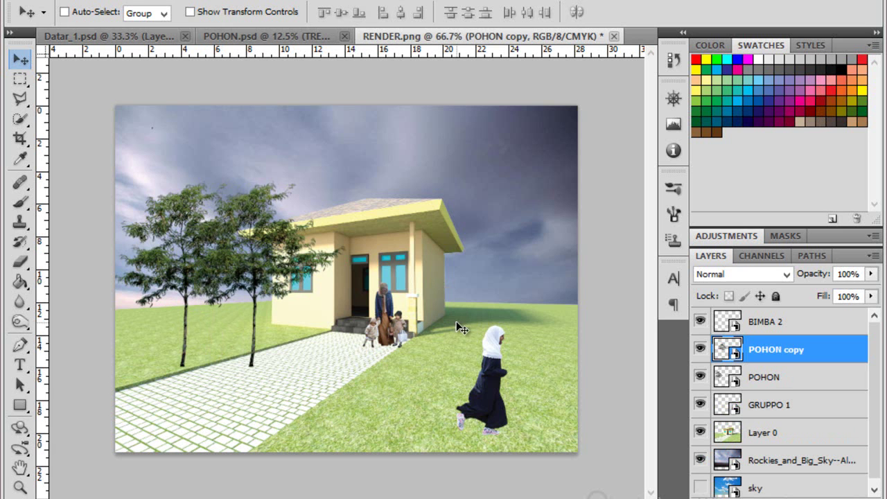
drag(273, 262, 466, 223)
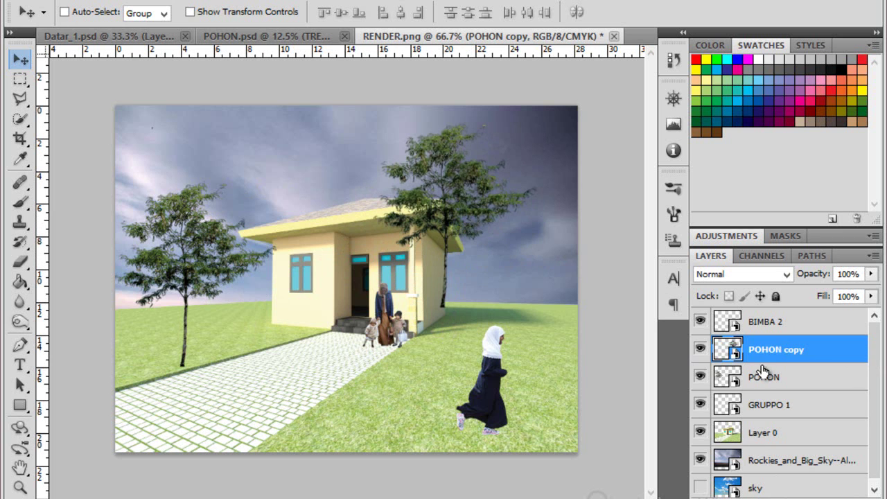
drag(761, 353, 752, 450)
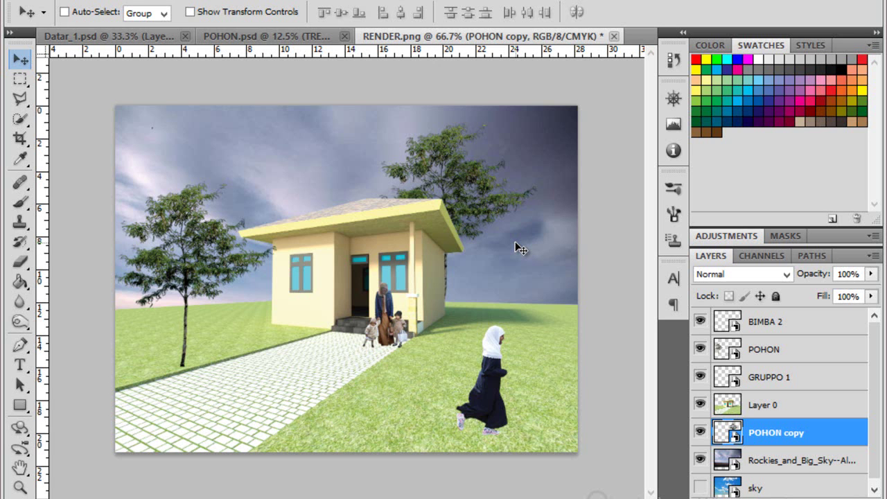
- Duplicate the original POHON tree again and position the copy on the paved path in front of the house
right_click(213, 244)
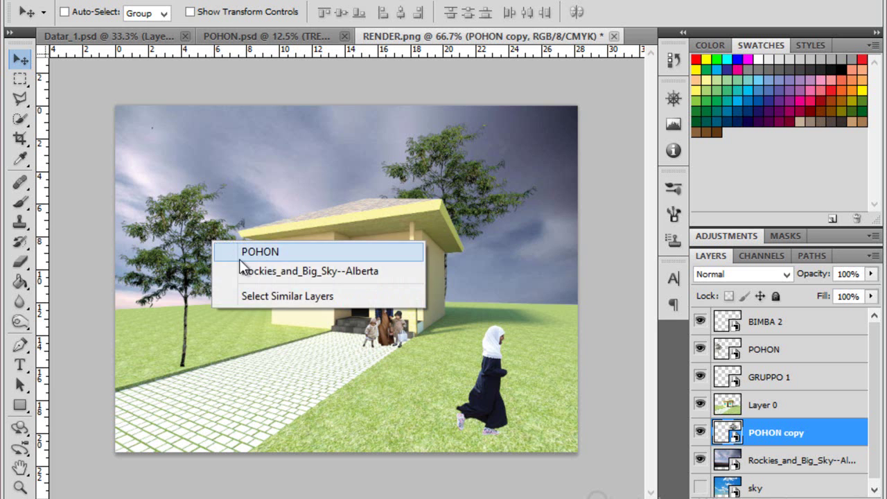
click(249, 253)
drag(199, 257, 336, 329)
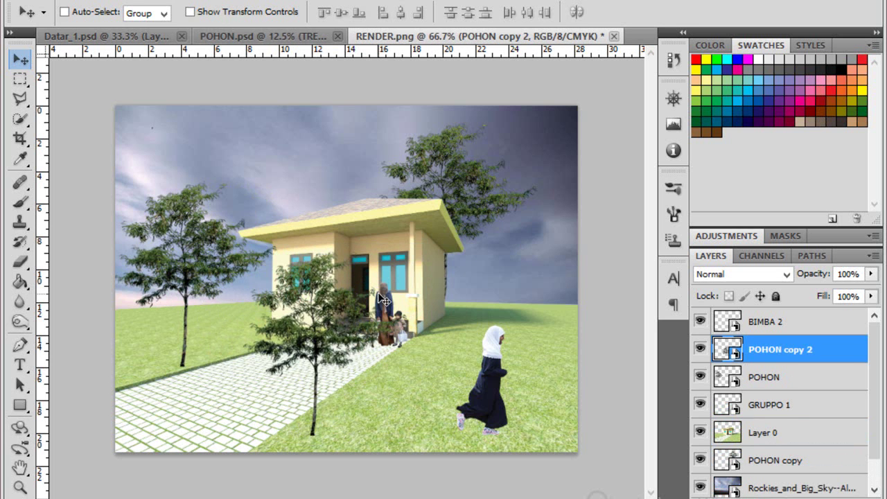
drag(321, 320, 316, 266)
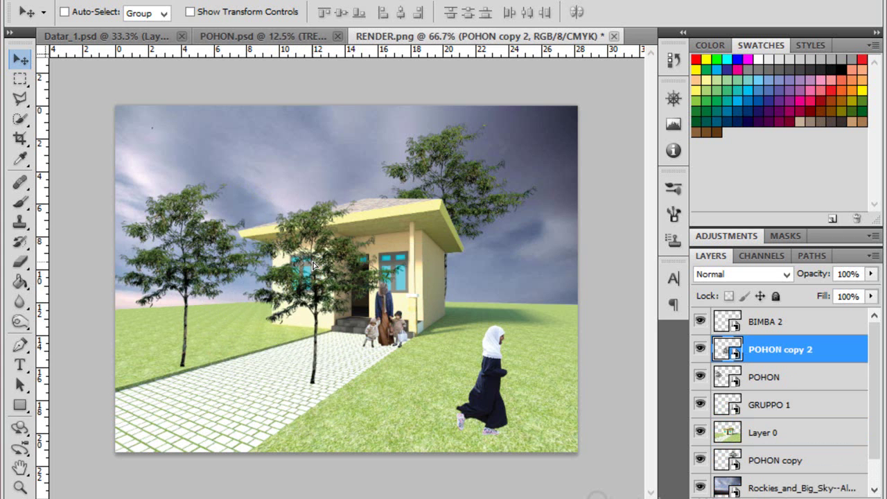
- Start a Free Transform on POHON copy 2 and scale the tree down to 126.15%
click(21, 82)
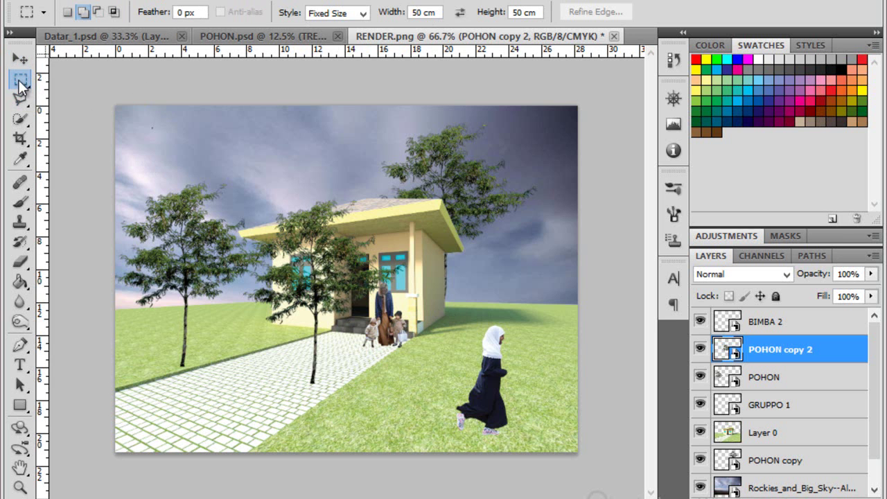
right_click(315, 283)
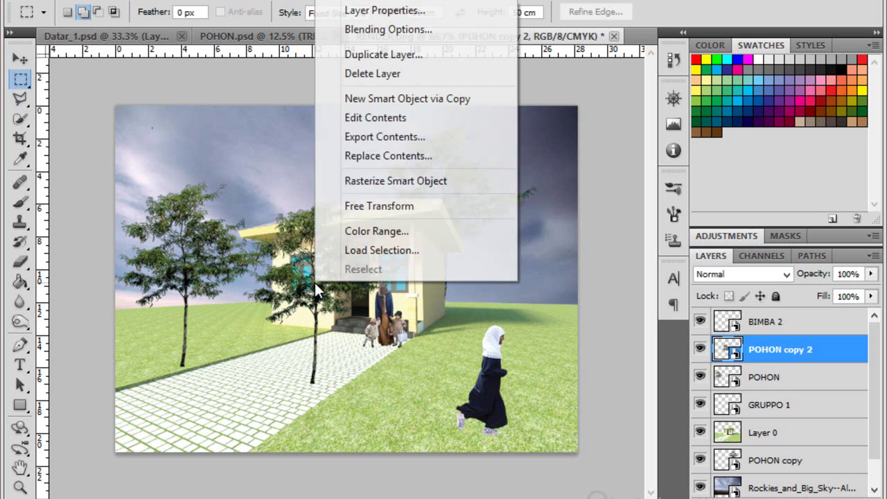
click(415, 204)
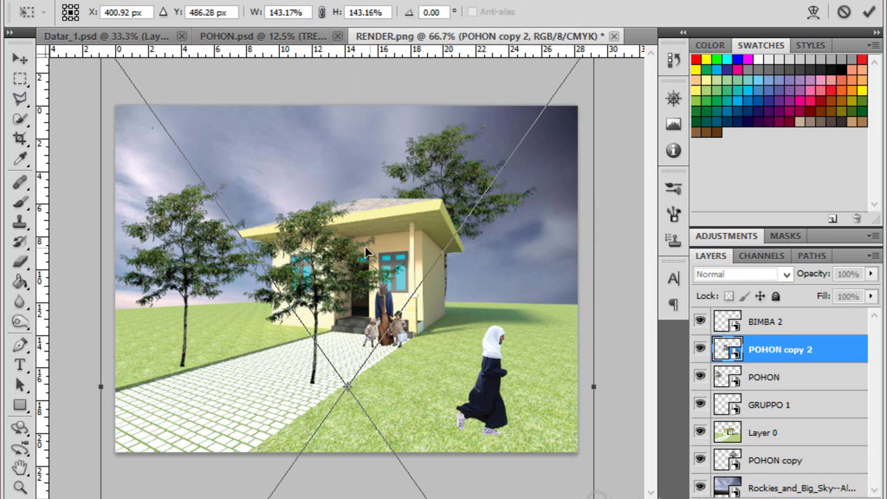
right_click(318, 273)
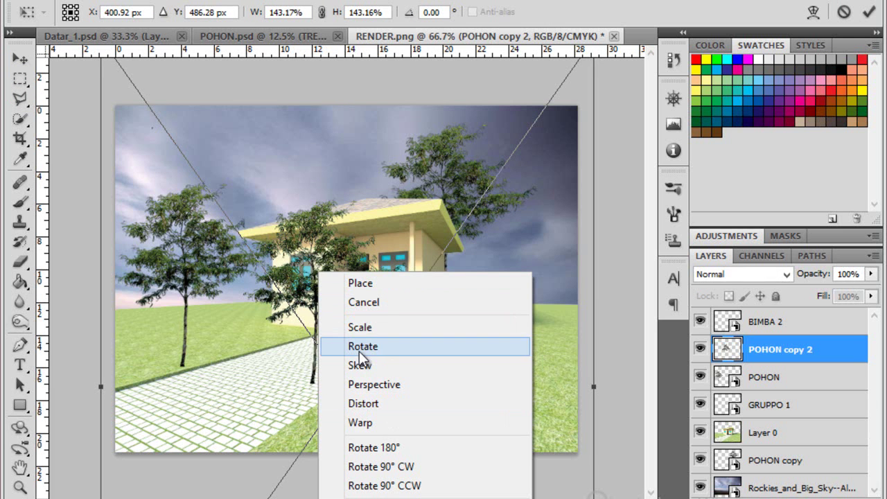
click(317, 283)
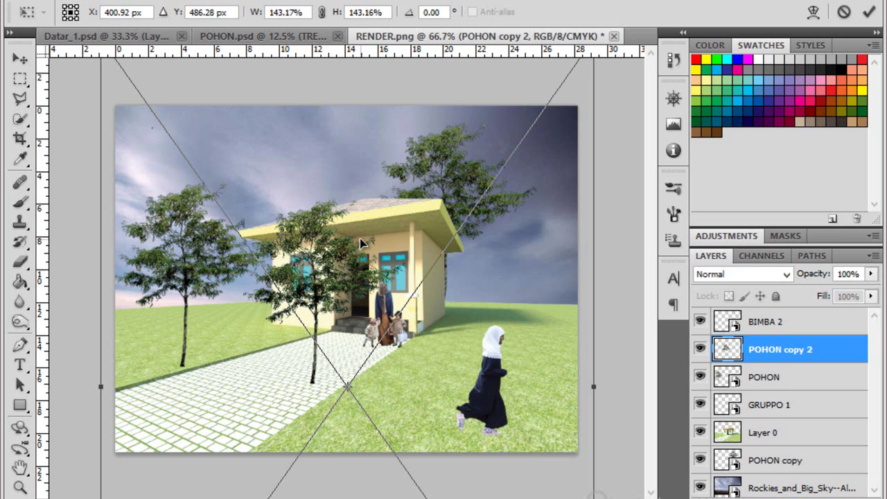
click(673, 98)
drag(596, 177, 579, 178)
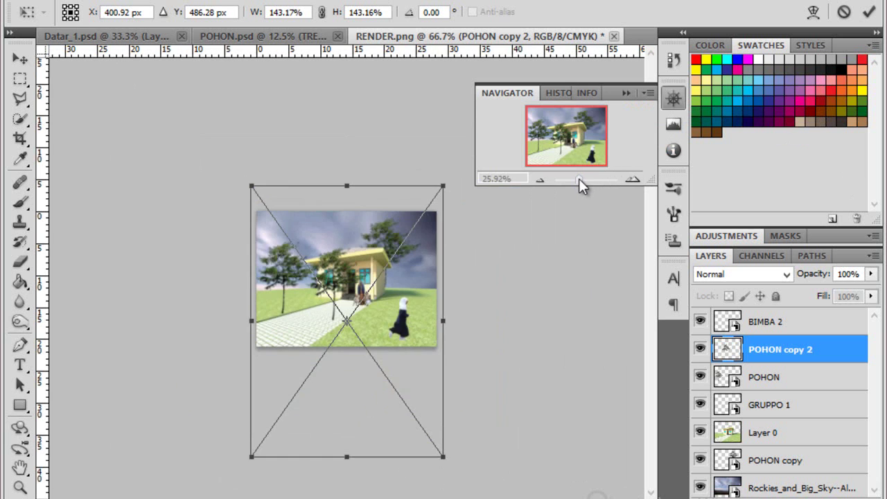
drag(454, 177, 417, 200)
- Distort the corners of POHON copy 2 to shrink and slant the tree like a cast shadow
right_click(321, 305)
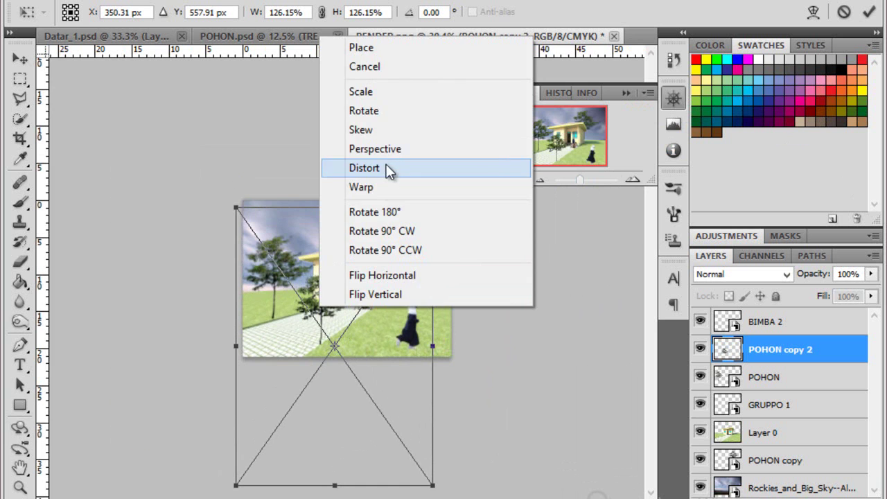
click(388, 169)
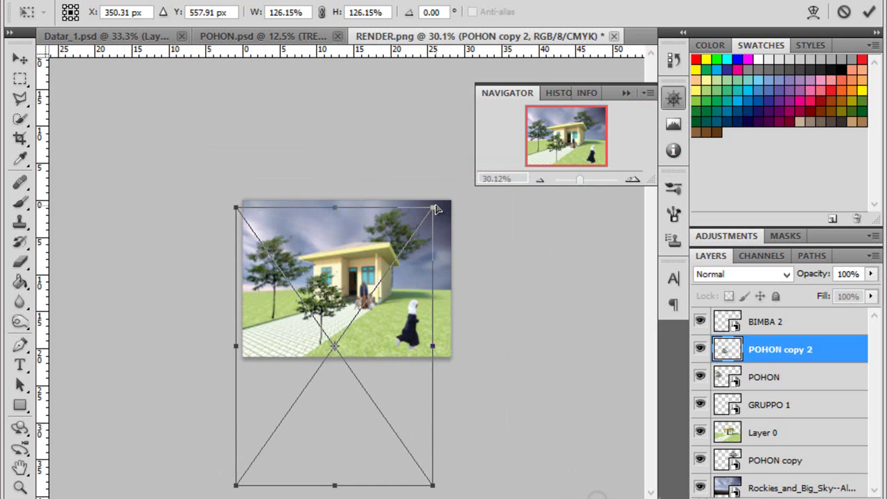
drag(435, 207, 395, 249)
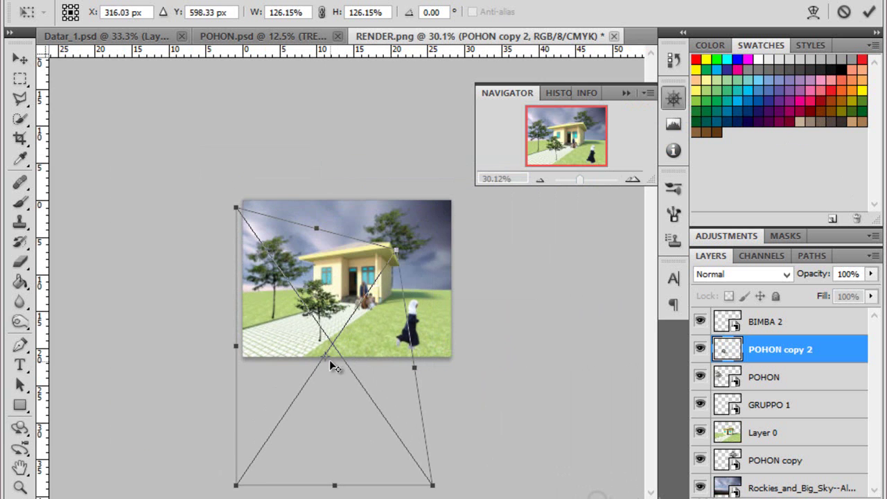
drag(236, 485, 201, 399)
drag(237, 207, 280, 242)
drag(432, 485, 306, 395)
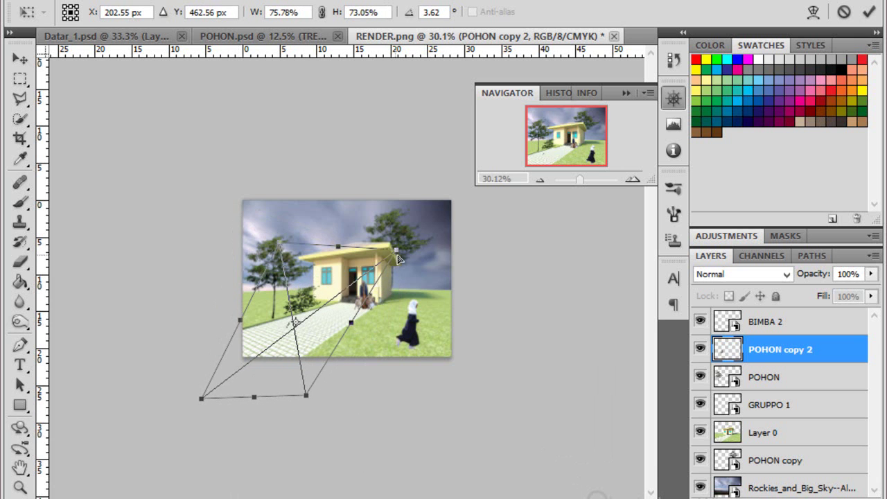
drag(399, 258, 396, 272)
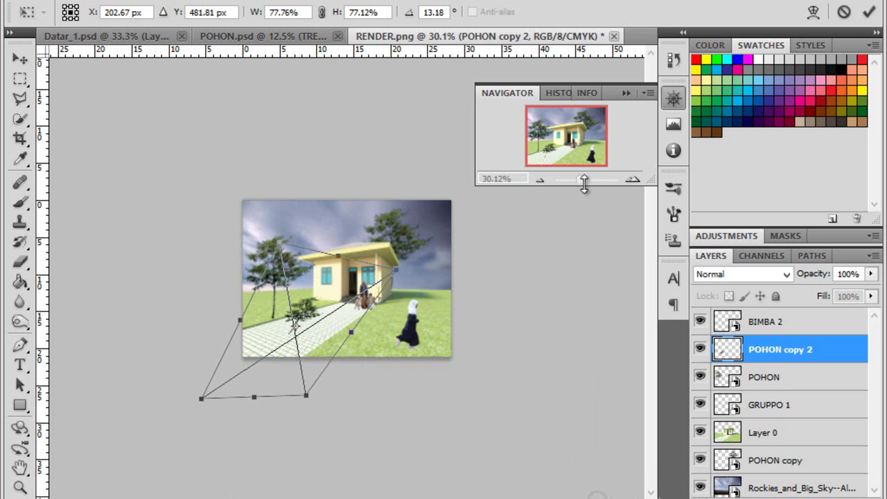
- Move the slanted POHON copy 2 to the original tree's trunk base, flatten it further by its corners and apply the transform
drag(579, 179, 583, 179)
drag(238, 340, 216, 328)
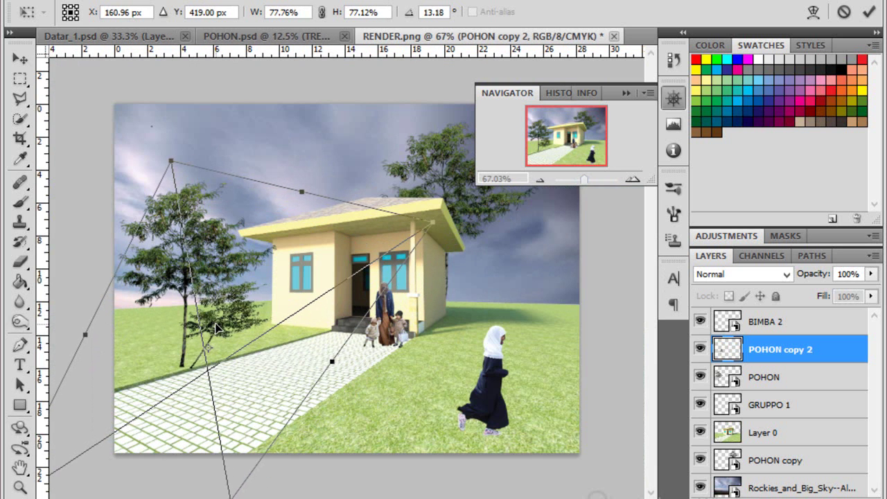
drag(171, 162, 186, 242)
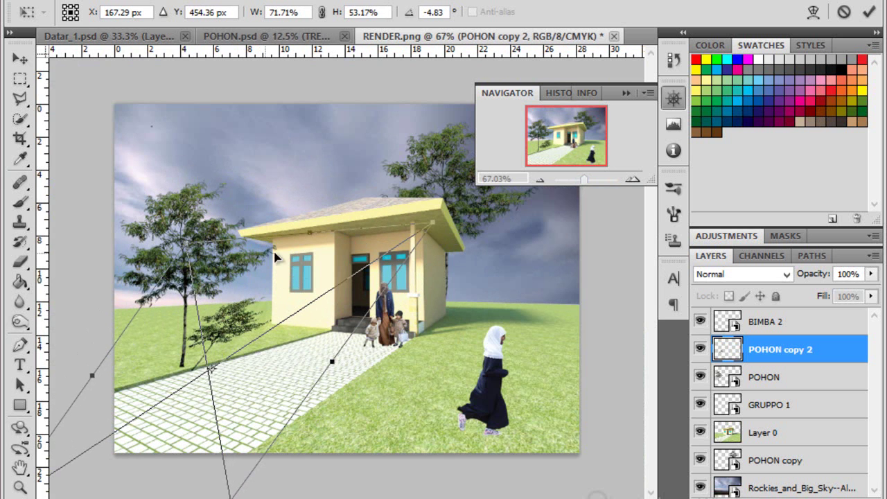
drag(435, 235, 428, 367)
drag(100, 364, 90, 301)
key(Return)
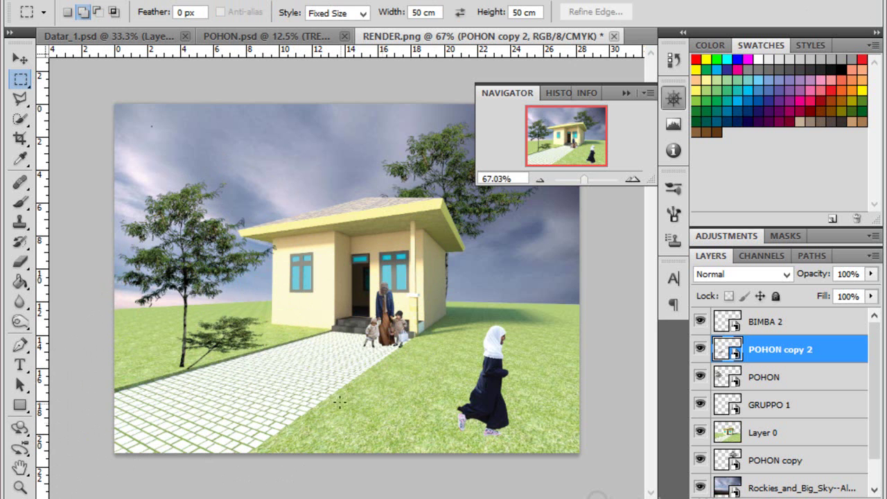
- Start a Free Transform on the POHON copy 2 shadow tree and rotate it clockwise to 49.52°
right_click(240, 344)
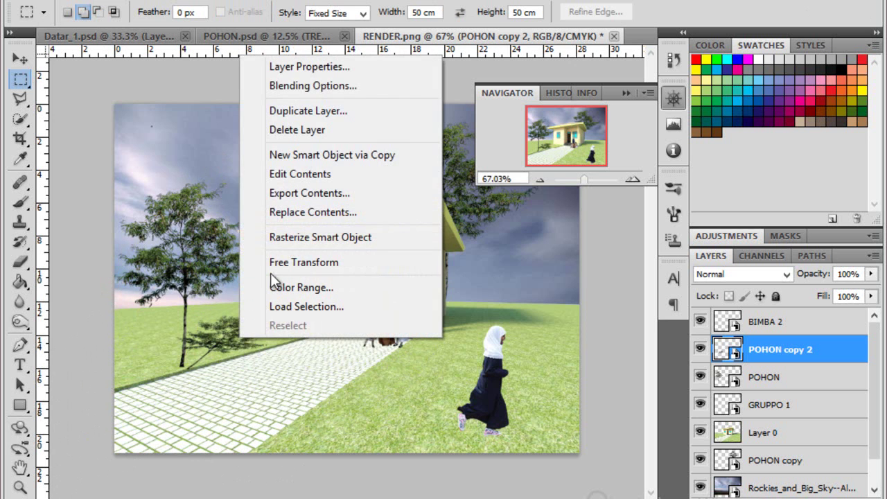
click(312, 263)
drag(449, 309, 449, 406)
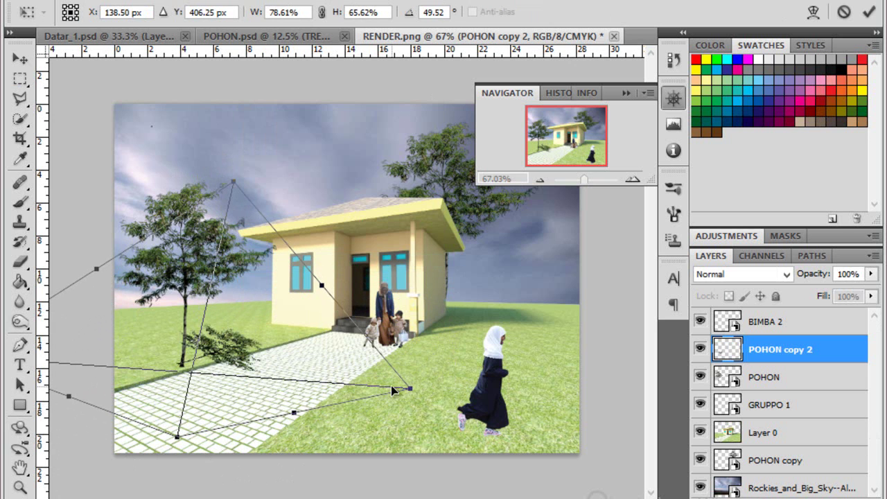
- Distort the corners of POHON copy 2 to flatten and stretch it over the path, move it to the trunk base and apply the transform
right_click(217, 354)
click(272, 211)
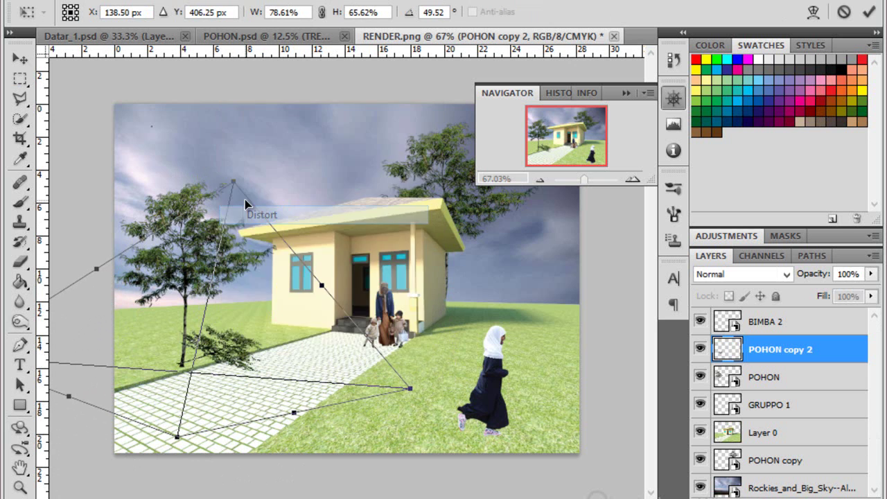
drag(233, 182, 376, 264)
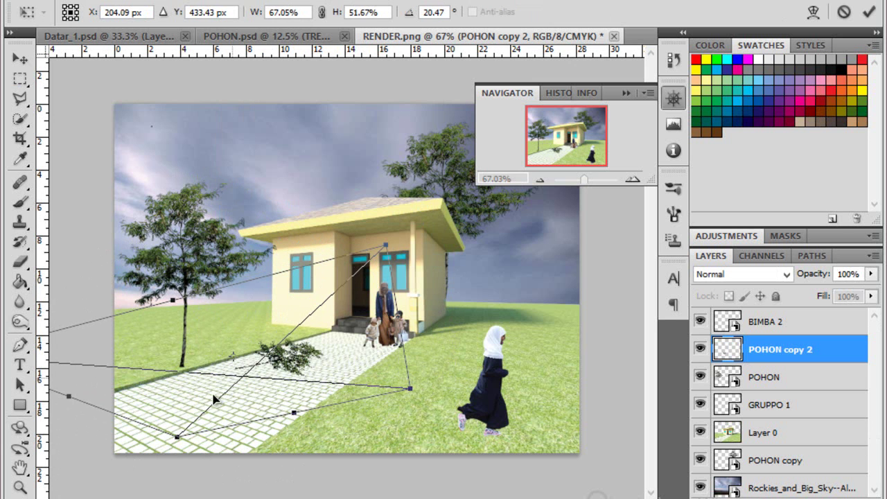
drag(177, 437, 231, 436)
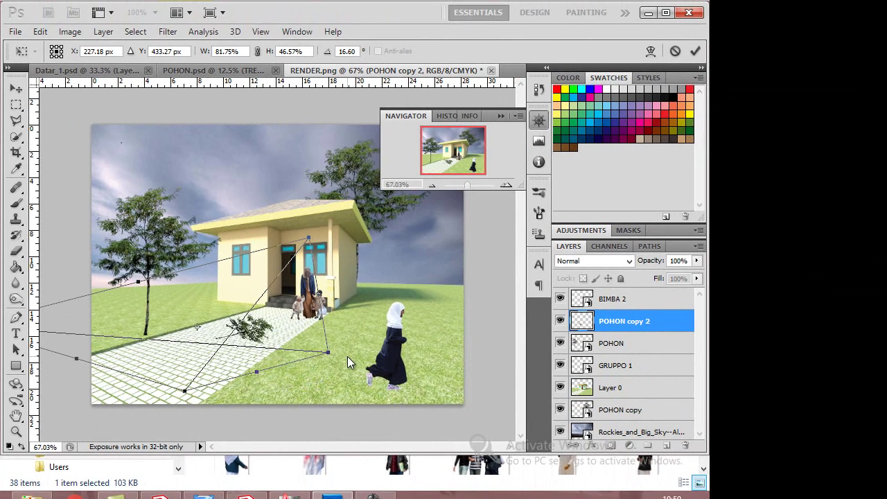
drag(333, 359, 492, 360)
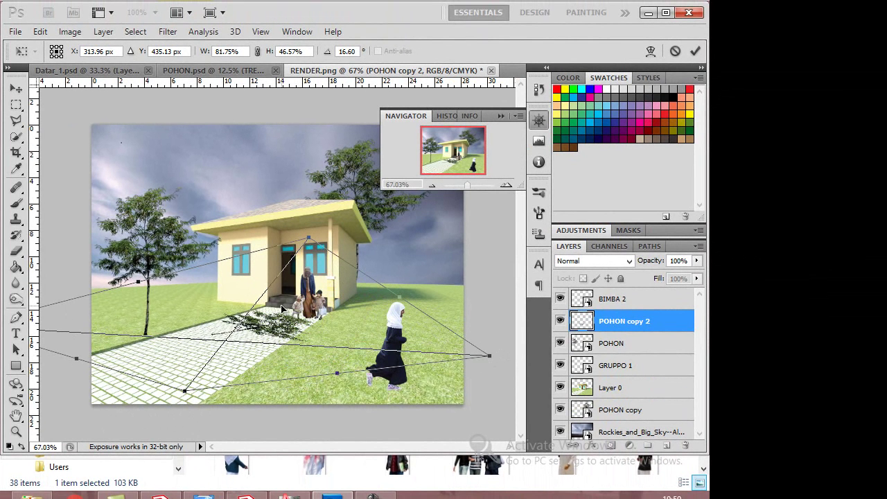
drag(276, 326, 211, 329)
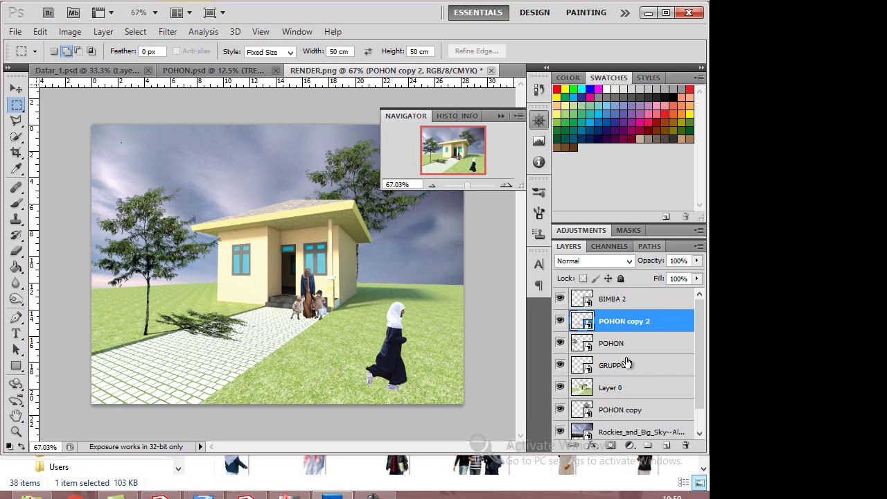
- Load the outline of POHON copy 2 as a selection and try to delete the selected tree pixels
ctrl+click(579, 324)
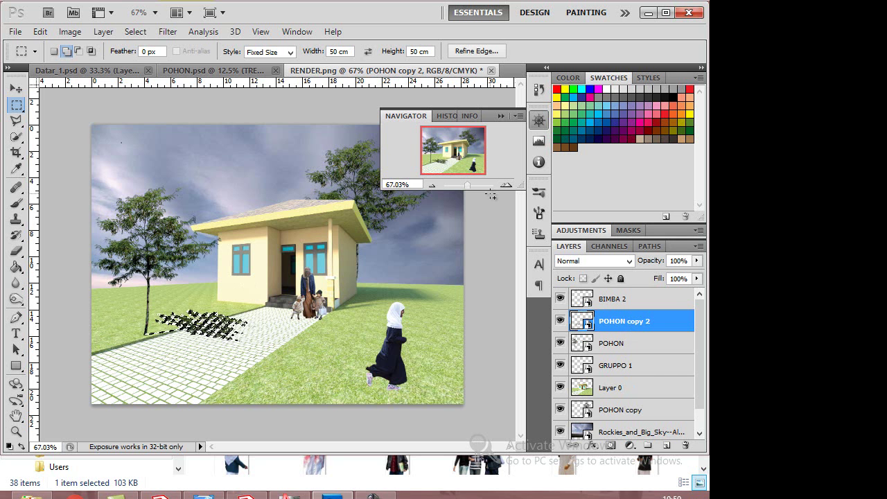
drag(467, 186, 475, 187)
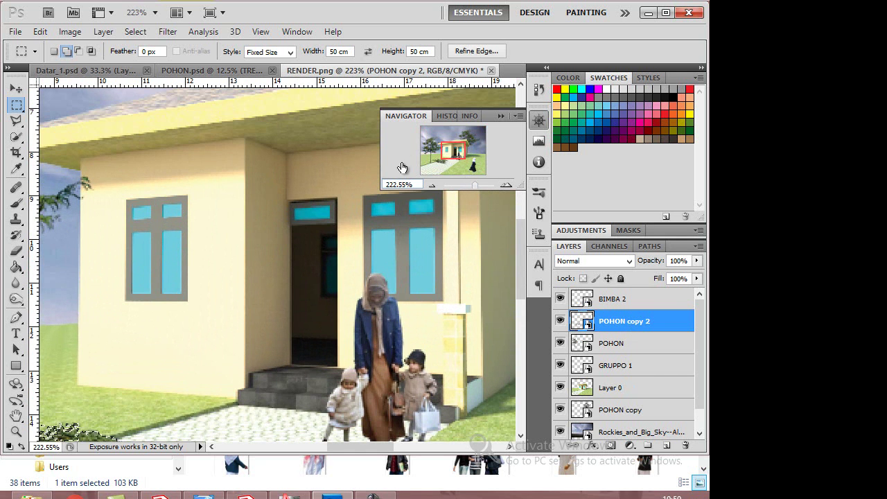
drag(445, 148, 436, 161)
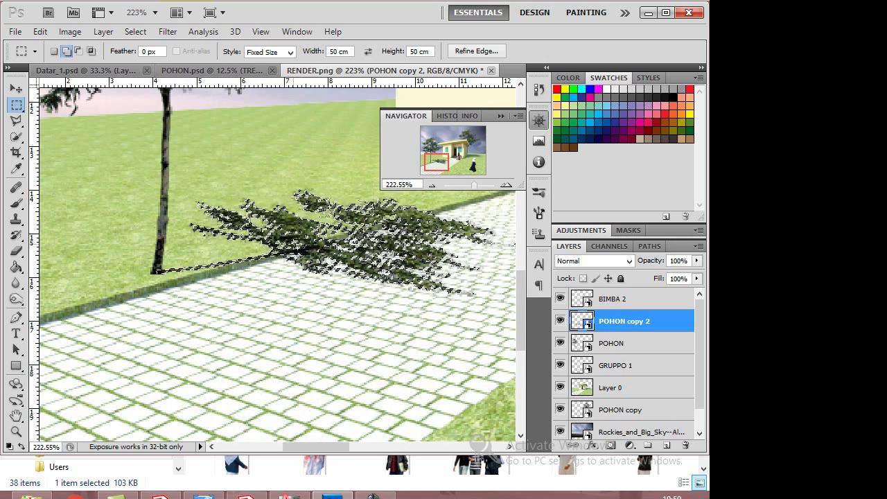
key(Delete)
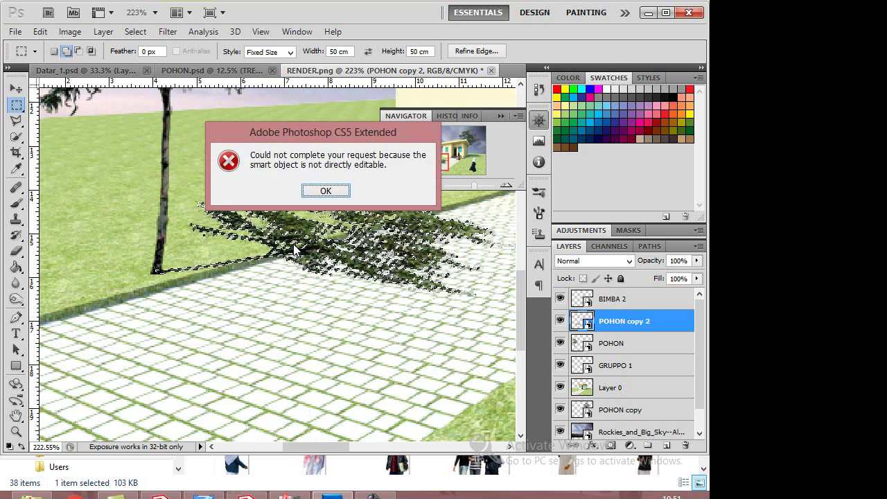
click(326, 192)
- Rasterize the POHON copy 2 layer and delete the pixels inside the tree-shaped selection
right_click(609, 326)
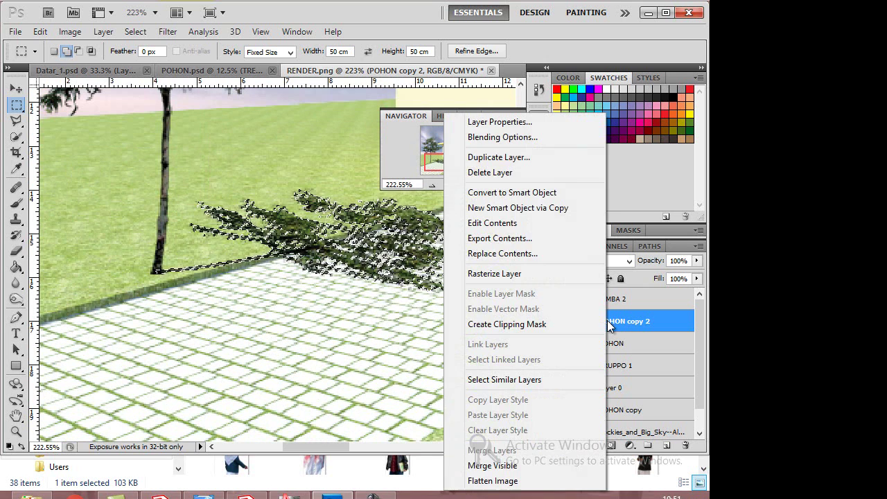
click(501, 275)
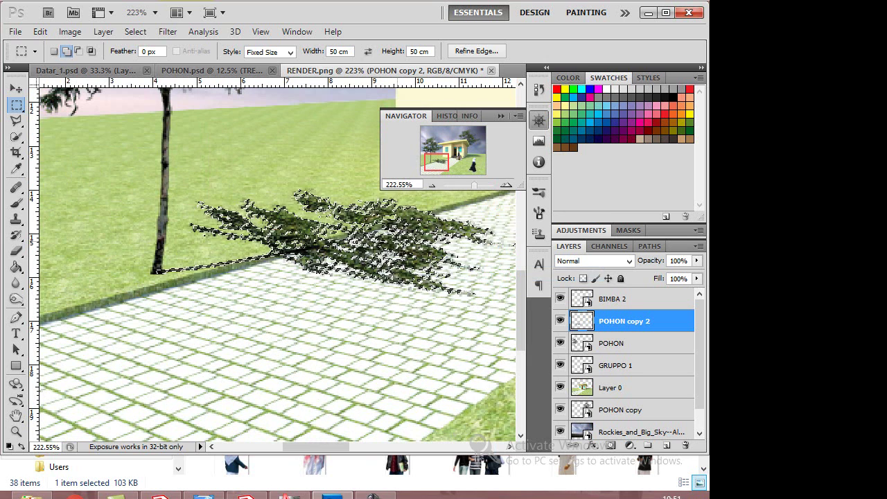
key(Delete)
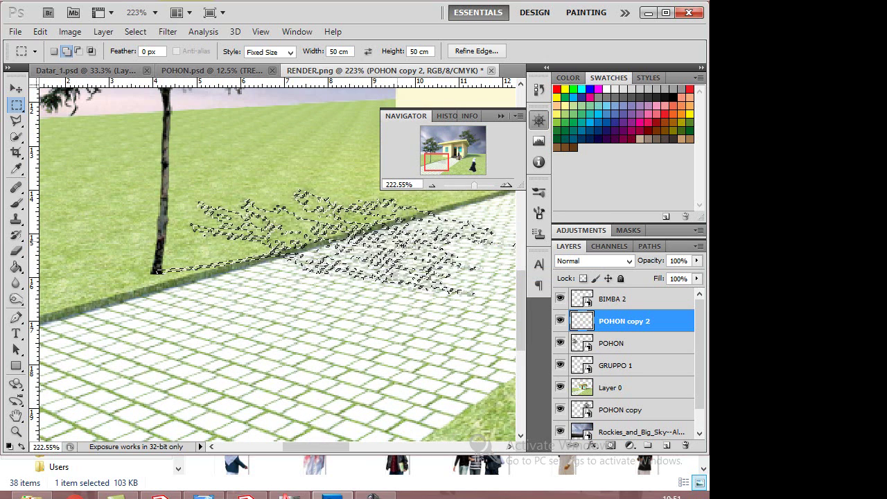
- Fill the tree-shaped selection with black using the Paint Bucket, lower the layer's fill to 56% and deselect
click(17, 268)
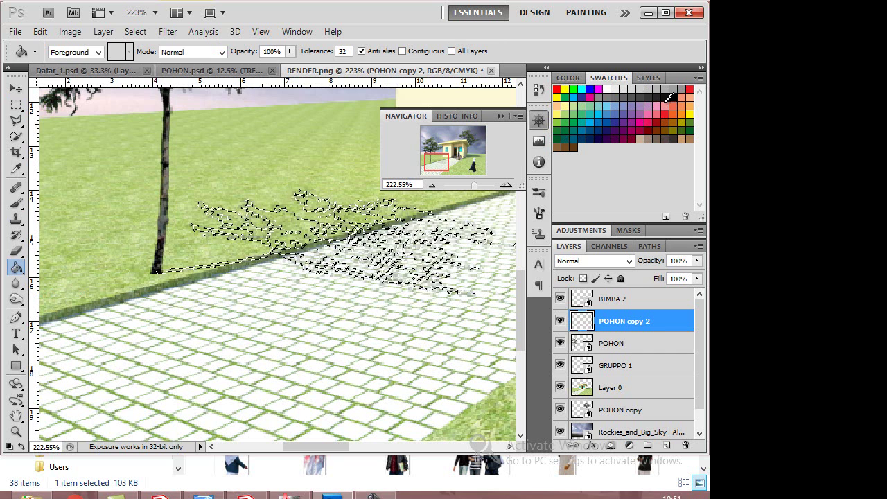
click(296, 230)
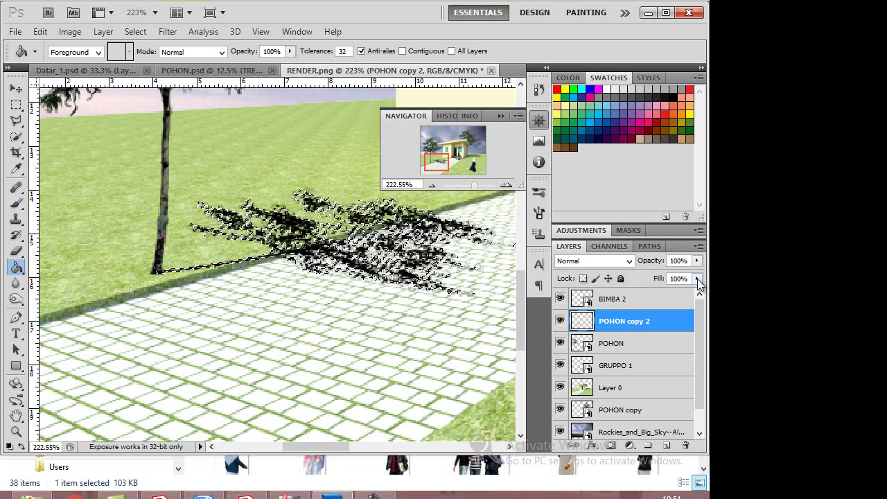
drag(693, 289, 666, 292)
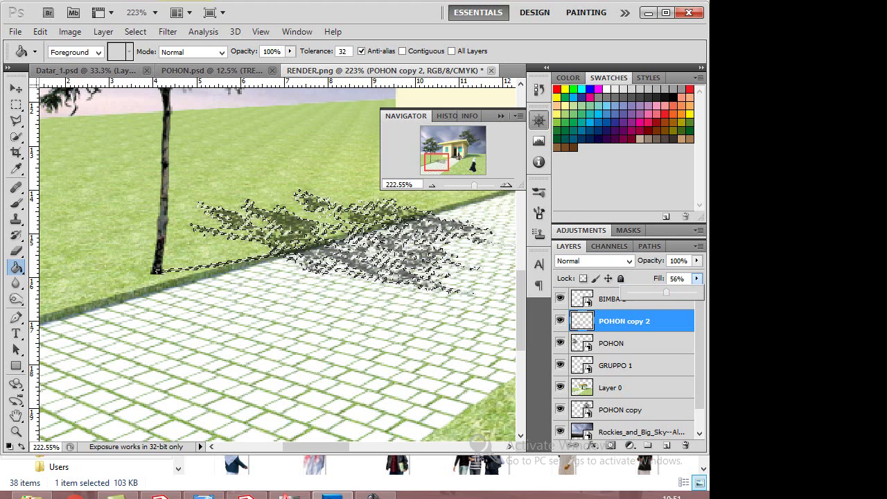
key(ctrl+d)
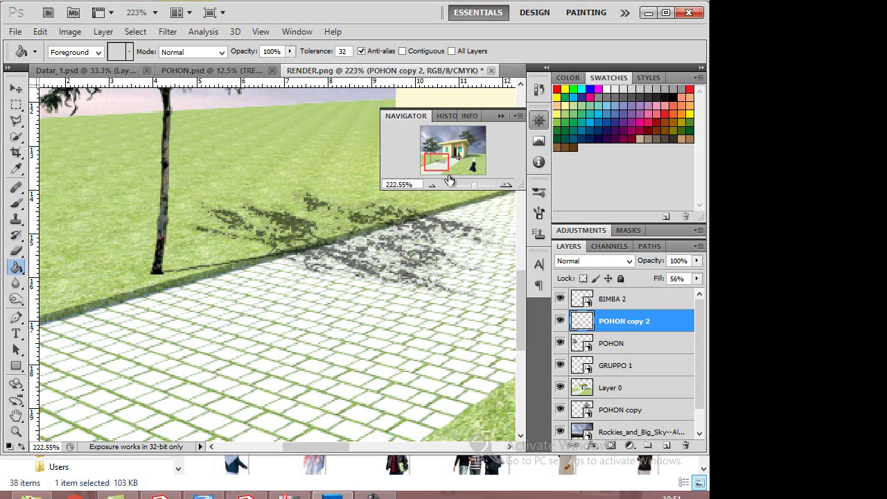
- Apply the basic Blur filter to the tree shadow on POHON copy 2
drag(472, 184, 469, 189)
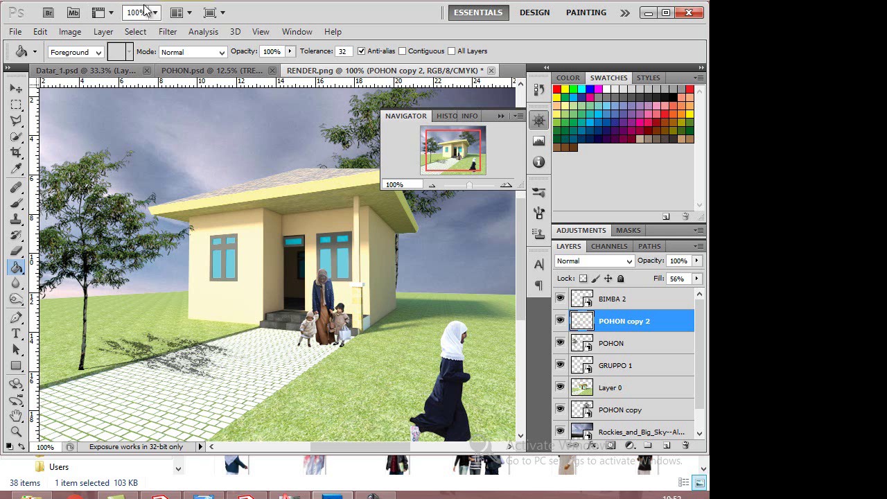
click(168, 32)
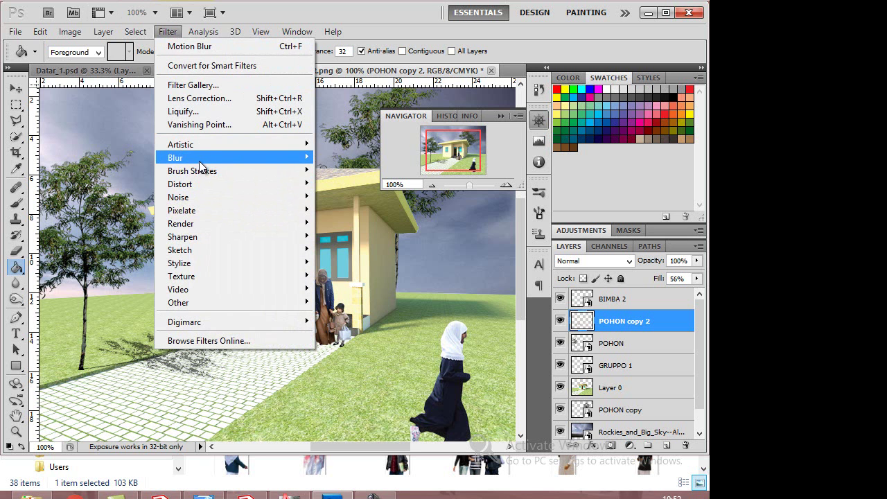
mouse_move(208, 157)
click(337, 170)
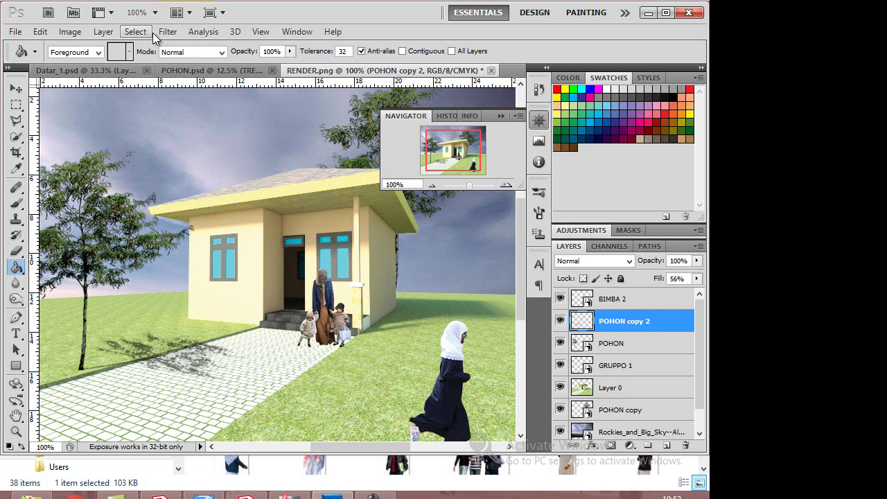
click(104, 32)
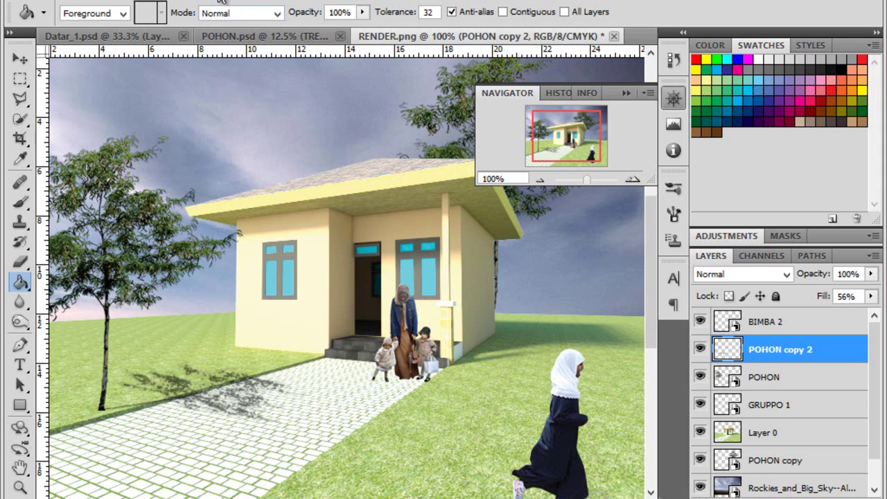
click(208, 1)
mouse_move(283, 144)
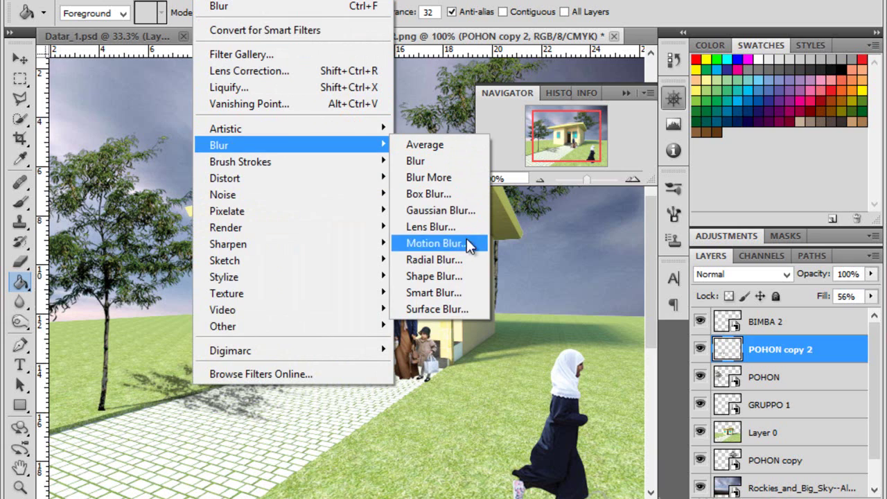
click(456, 219)
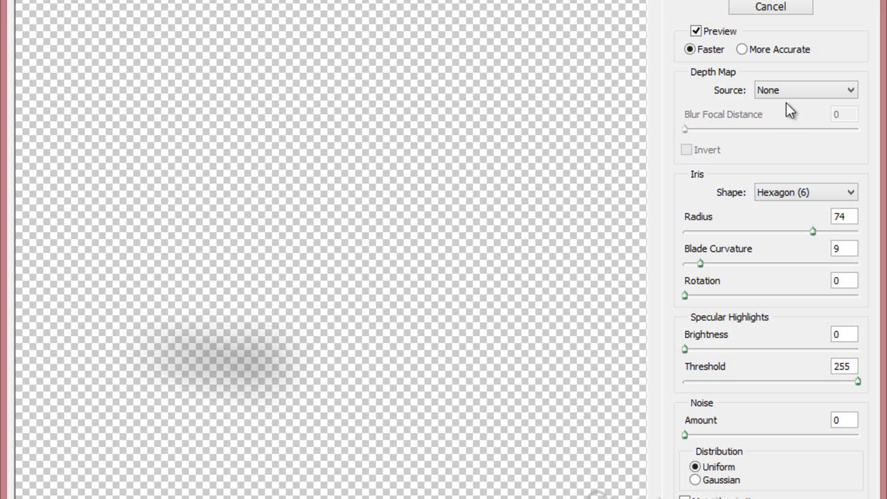
drag(698, 262, 725, 264)
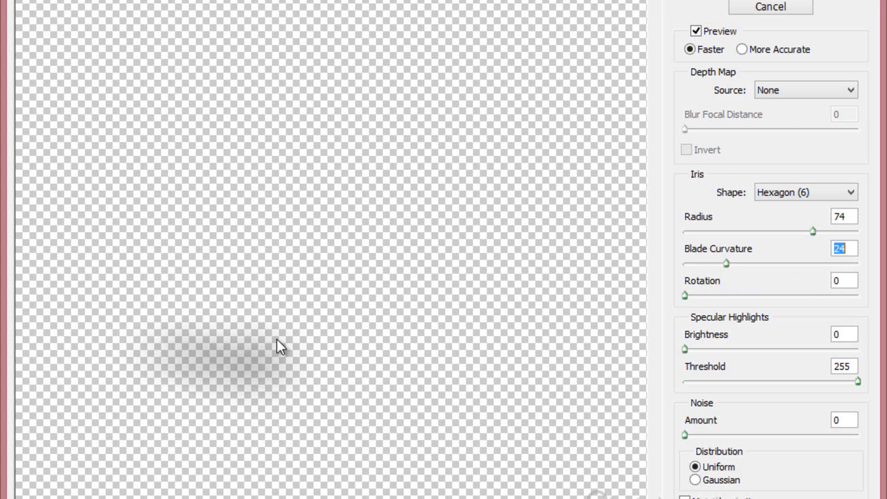
click(785, 12)
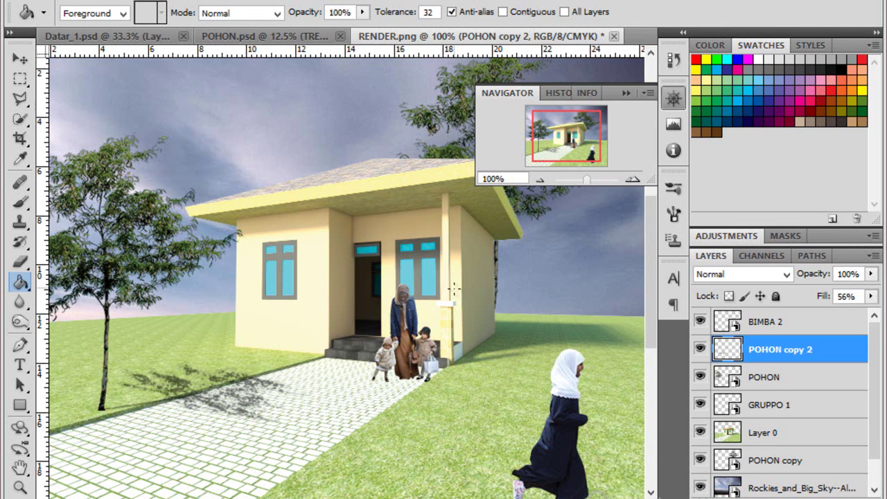
- Select the GRUPPO 1 layer and duplicate the woman with two children onto the lawn beside the original group
click(25, 55)
right_click(406, 320)
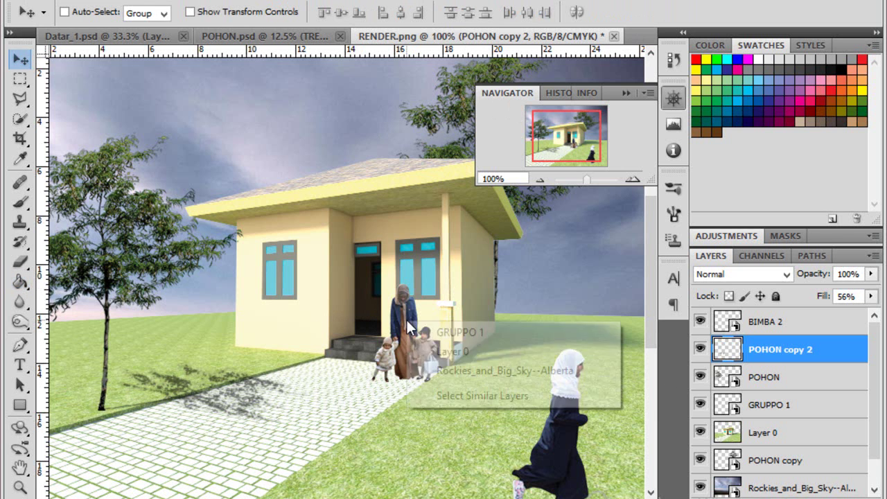
click(446, 332)
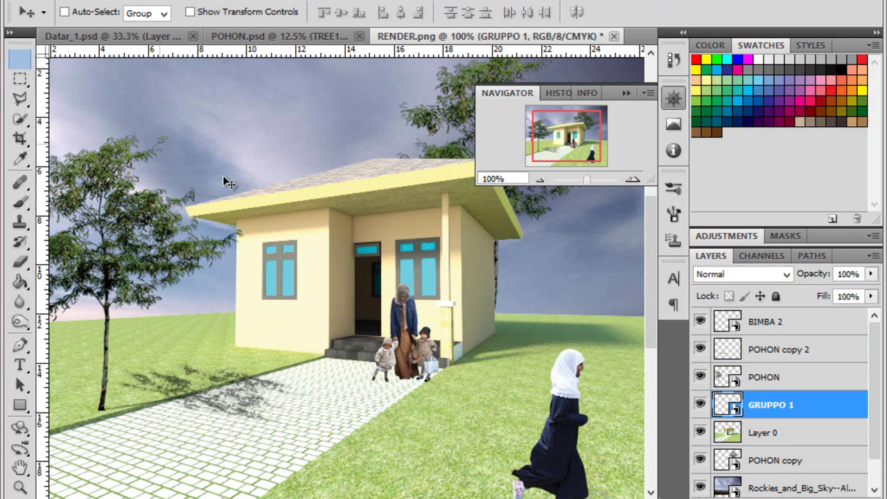
drag(402, 341, 465, 373)
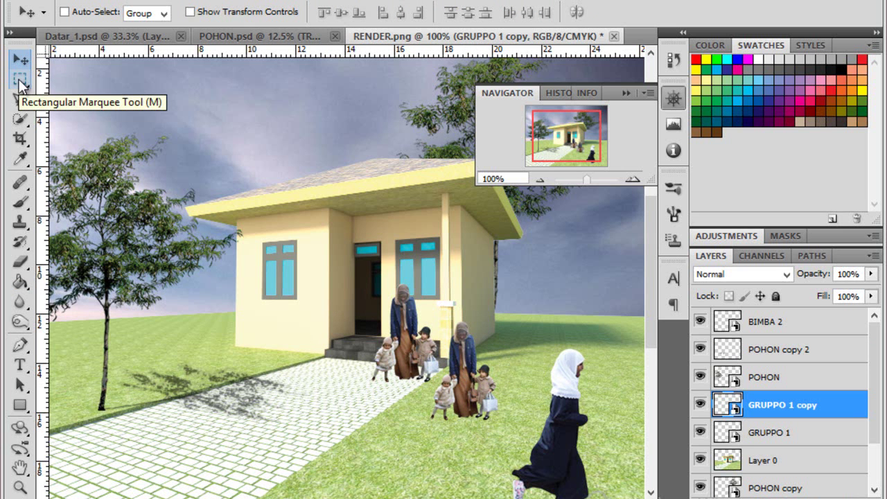
- Start a Free Transform on GRUPPO 1 copy and rotate the group clockwise to 76.12°
click(19, 80)
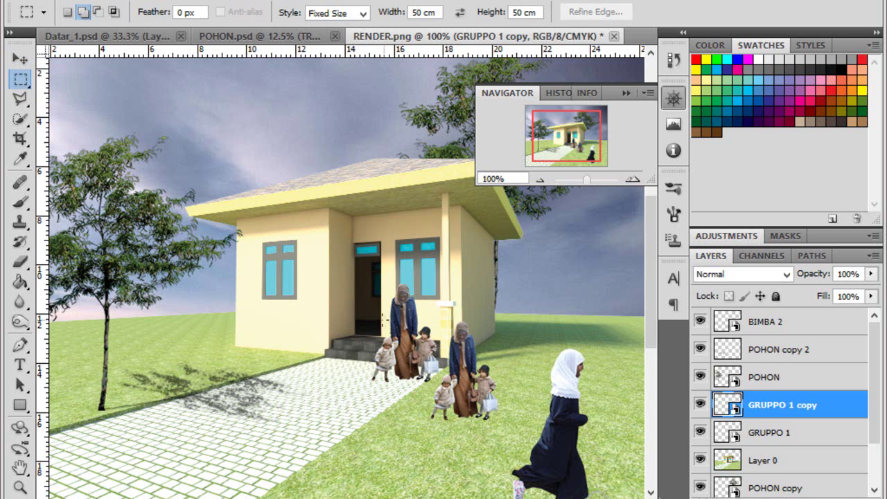
right_click(463, 354)
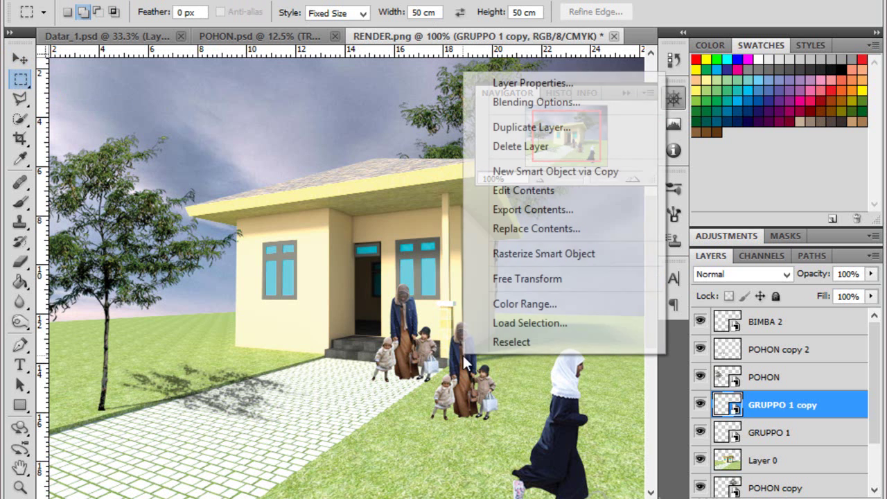
click(518, 280)
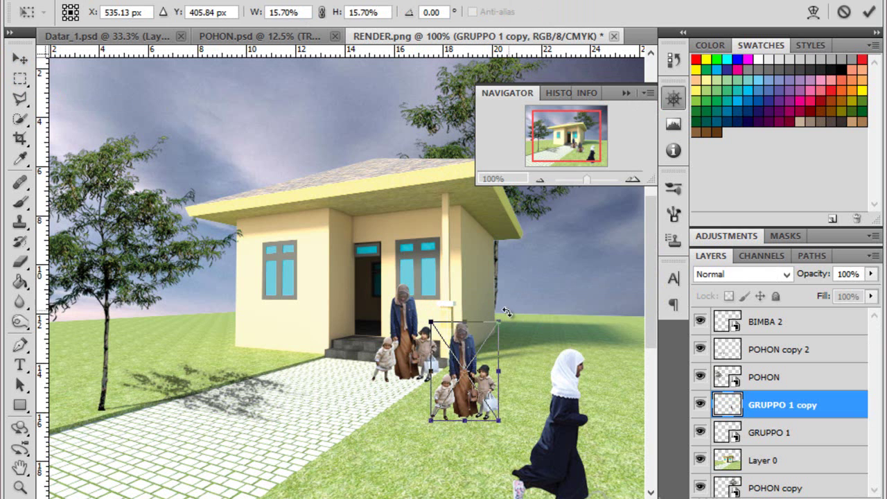
drag(520, 312, 540, 411)
- Distort the rotated GRUPPO 1 copy into a flattened, slanted shadow shape on the lawn and commit the transform
right_click(467, 388)
click(522, 234)
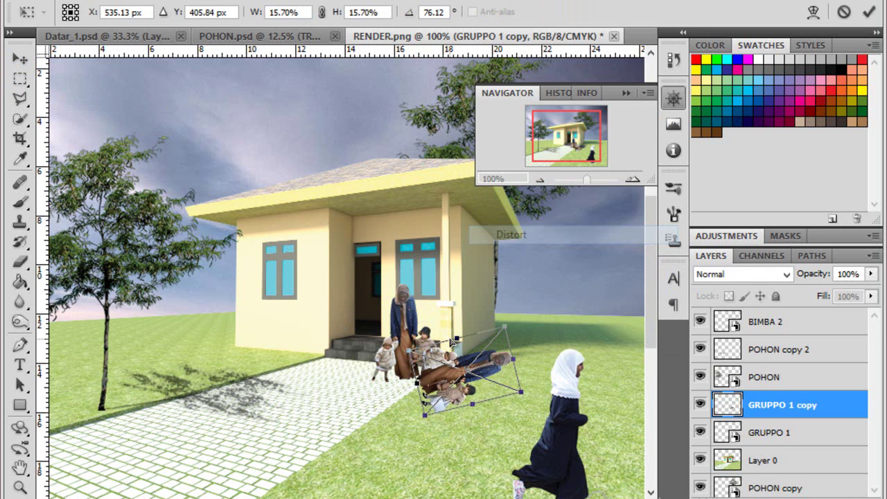
drag(458, 339, 466, 362)
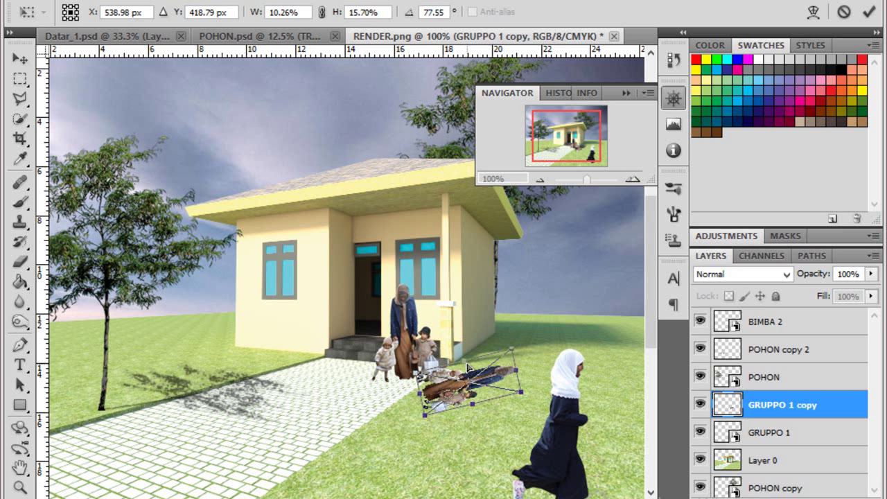
drag(424, 415, 451, 393)
drag(517, 351, 496, 349)
drag(529, 393, 537, 384)
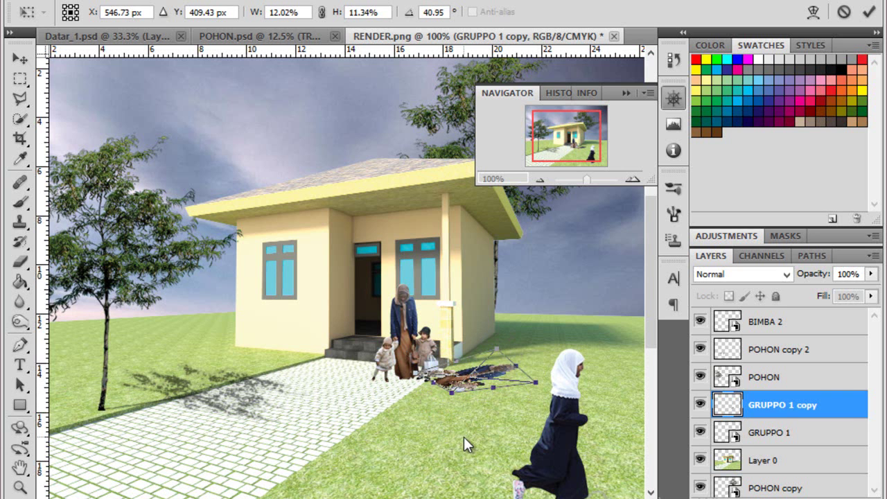
key(Return)
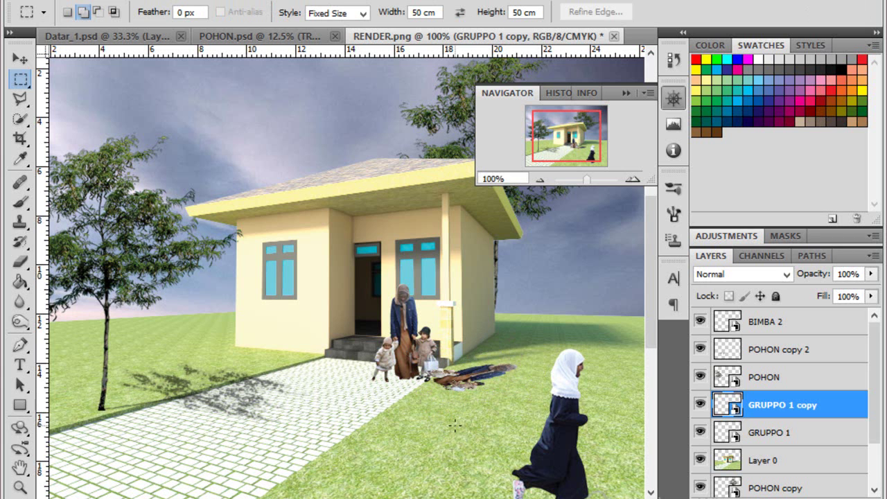
- Rasterize the GRUPPO 1 copy layer, load its outline as a selection and clear the image inside it
right_click(767, 408)
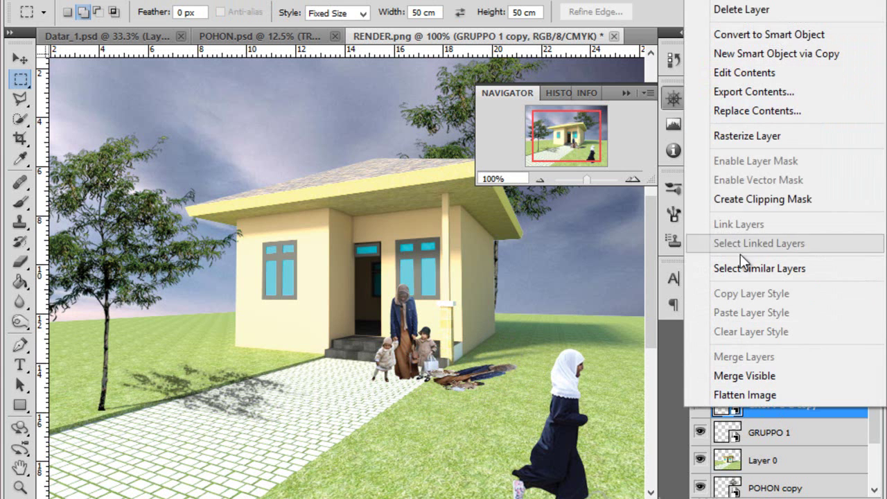
click(736, 135)
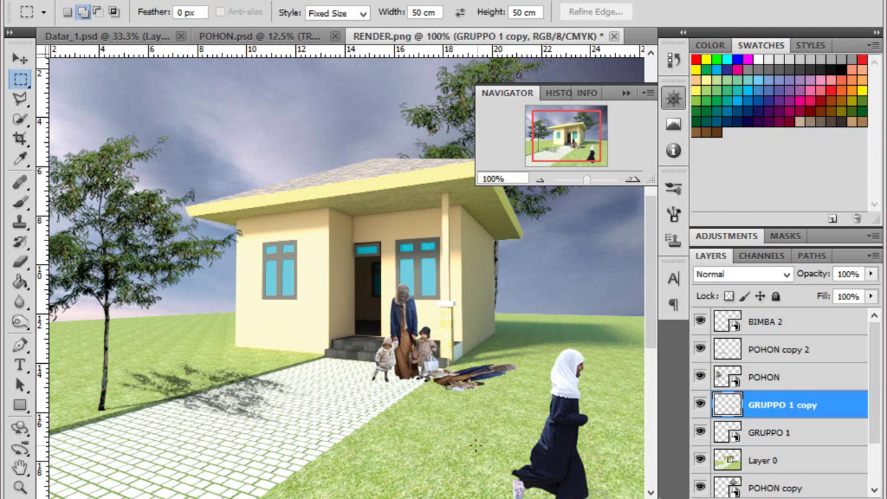
ctrl+click(729, 406)
key(Delete)
- Fill the group-shaped selection with black using the Paint Bucket, lower the layer's fill to 55% and deselect
click(20, 282)
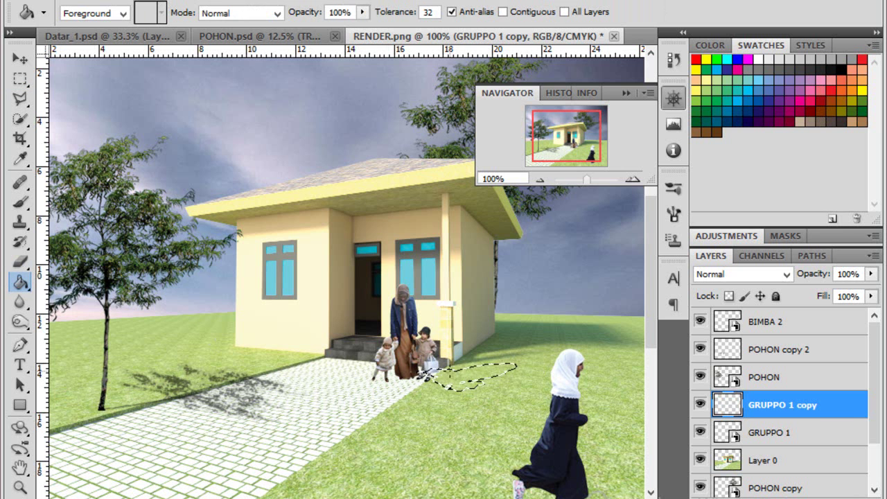
click(451, 387)
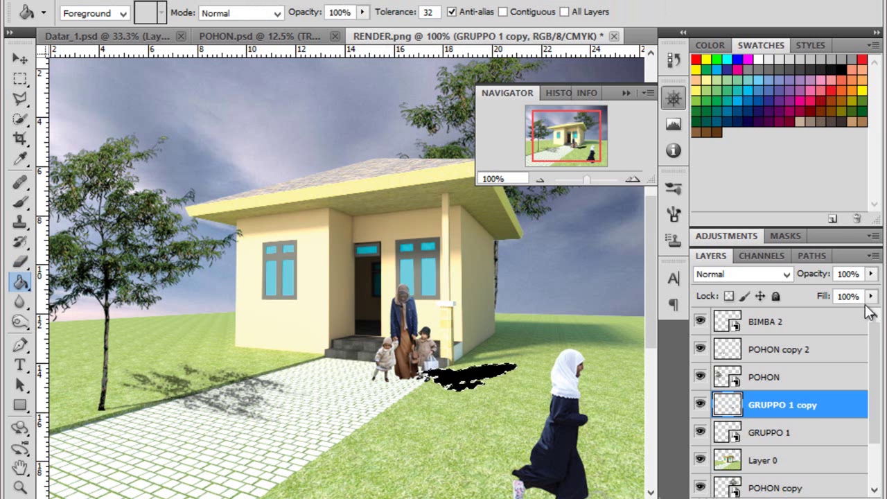
drag(870, 296, 831, 314)
key(ctrl+d)
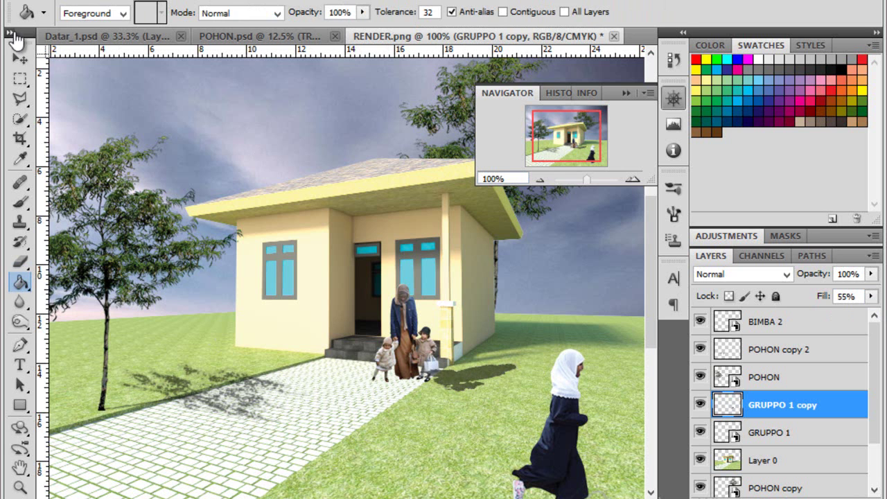
- Align the shadow with the feet of the woman and children, placing the GRUPPO 1 layer above GRUPPO 1 copy
key(v)
drag(454, 371, 425, 377)
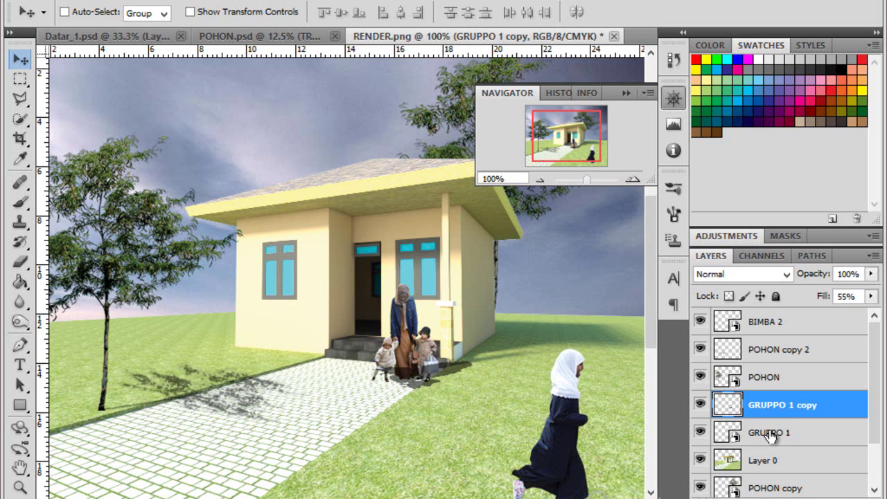
drag(771, 433, 776, 400)
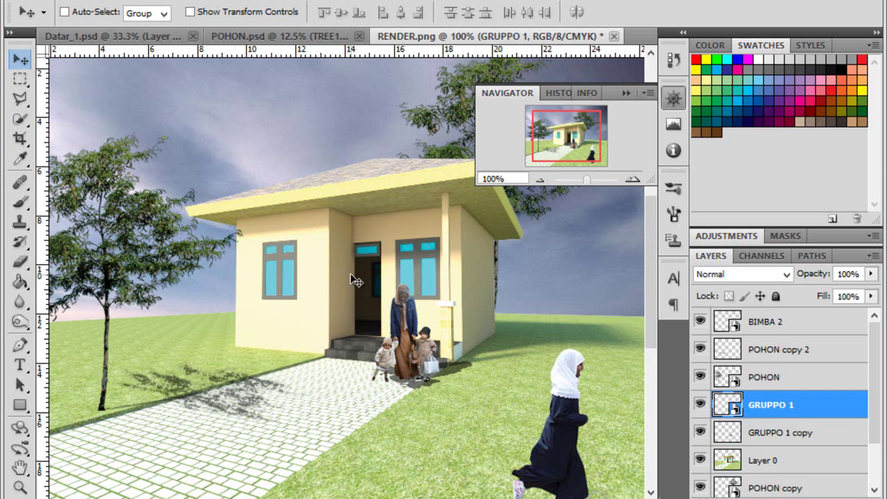
mouse_move(454, 376)
mouse_down()
mouse_move(462, 374)
mouse_move(440, 373)
mouse_up()
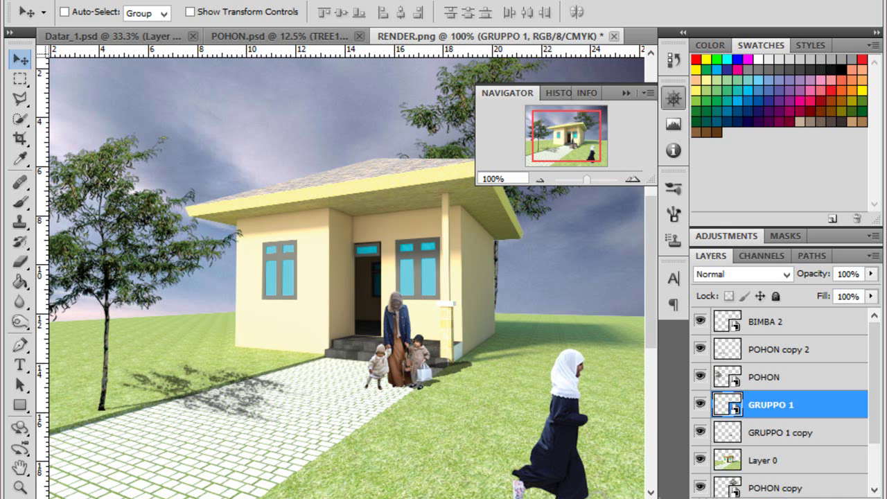
- Switch to File Explorer and open the Urban Design folder on Local Disk (F:)
key(alt+Tab)
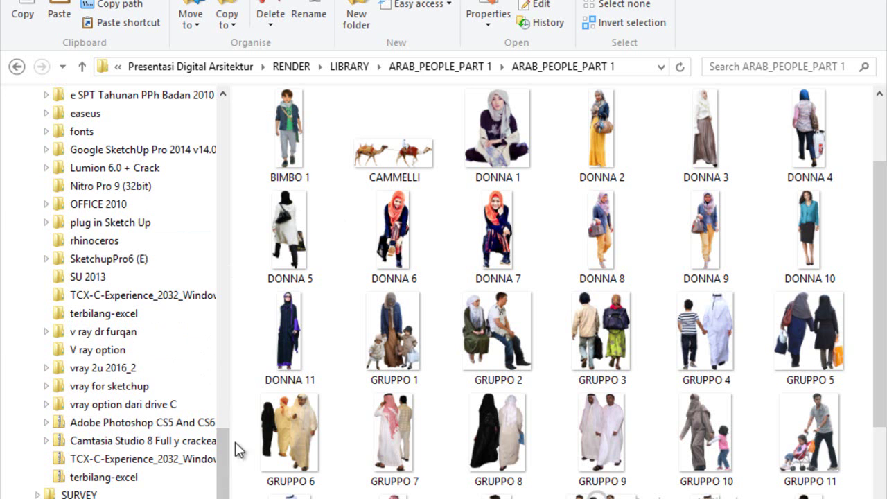
scroll(223, 419, up, 4)
drag(222, 420, 220, 122)
click(29, 240)
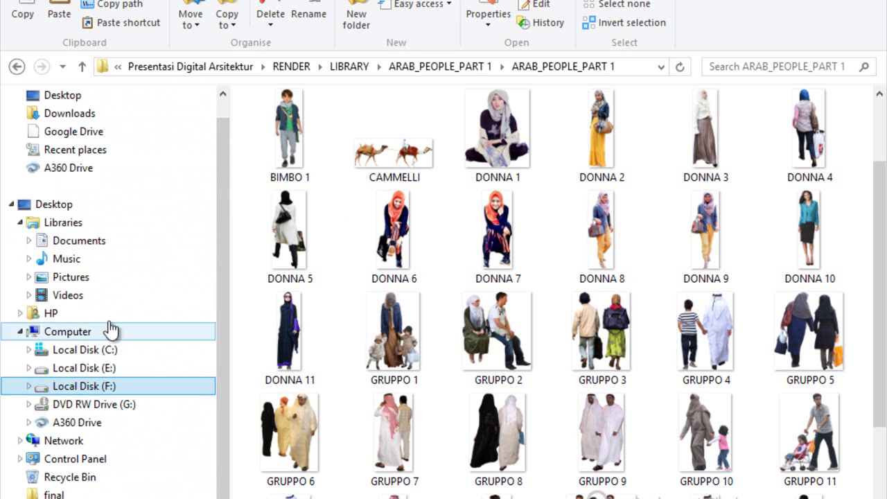
click(97, 392)
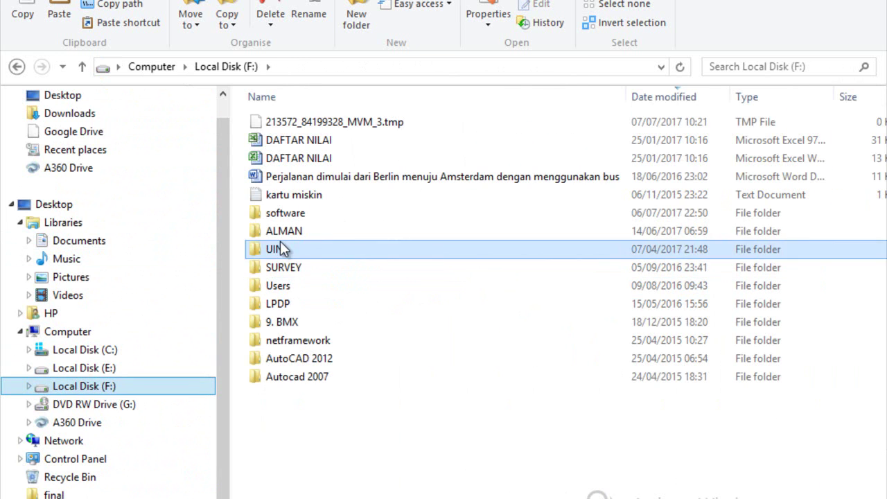
double_click(280, 231)
click(310, 374)
double_click(310, 375)
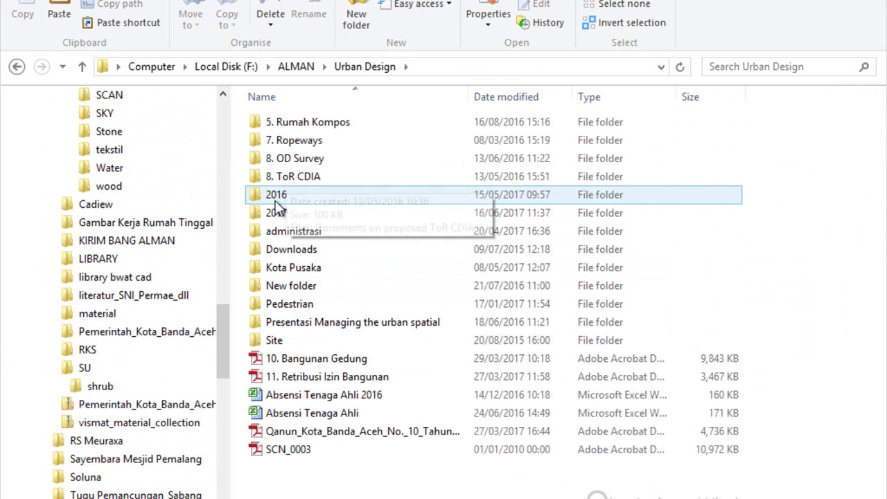
- Look through the Pedestrian, 2016 and 8. ToR CDIA folders for suitable material, returning to Urban Design each time
double_click(300, 305)
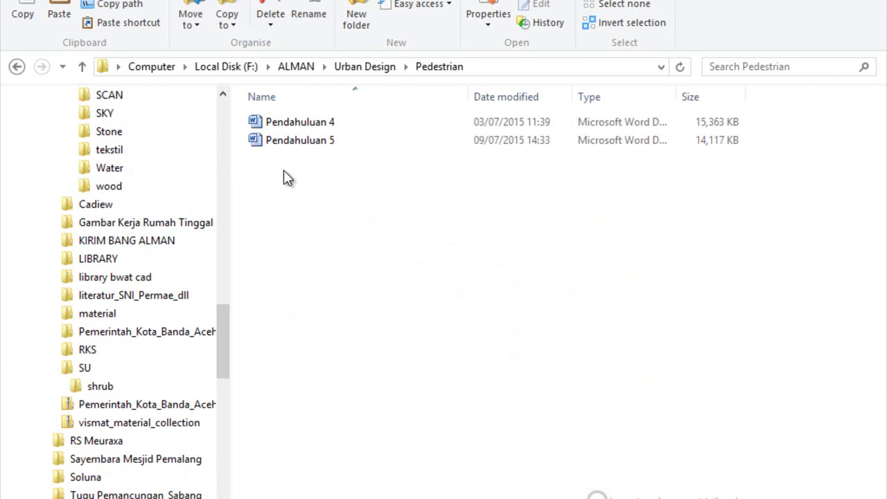
click(73, 68)
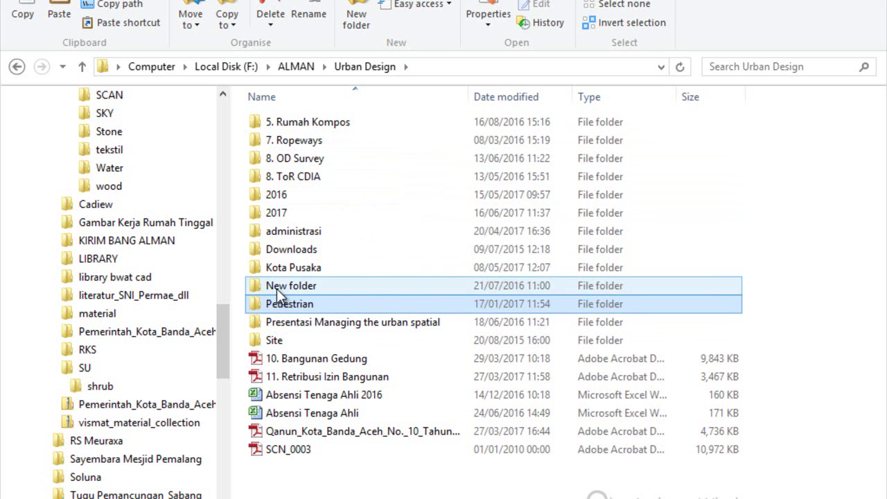
double_click(282, 197)
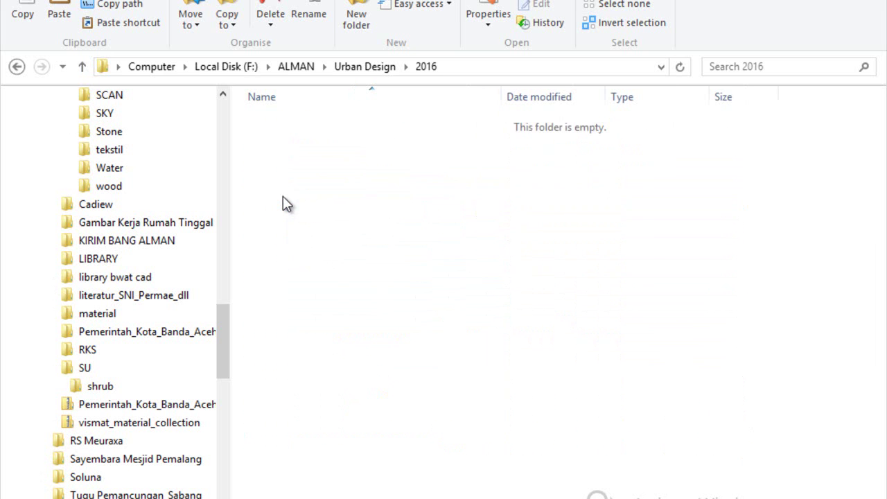
click(82, 66)
double_click(291, 178)
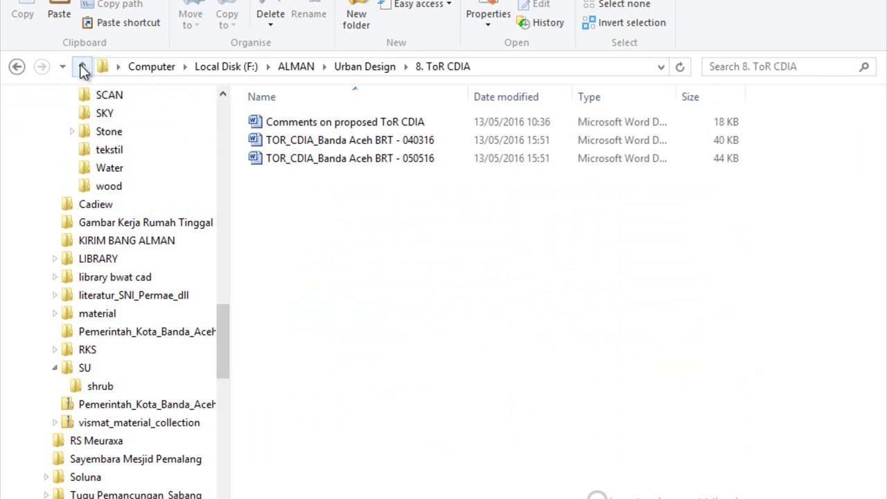
click(82, 67)
double_click(274, 194)
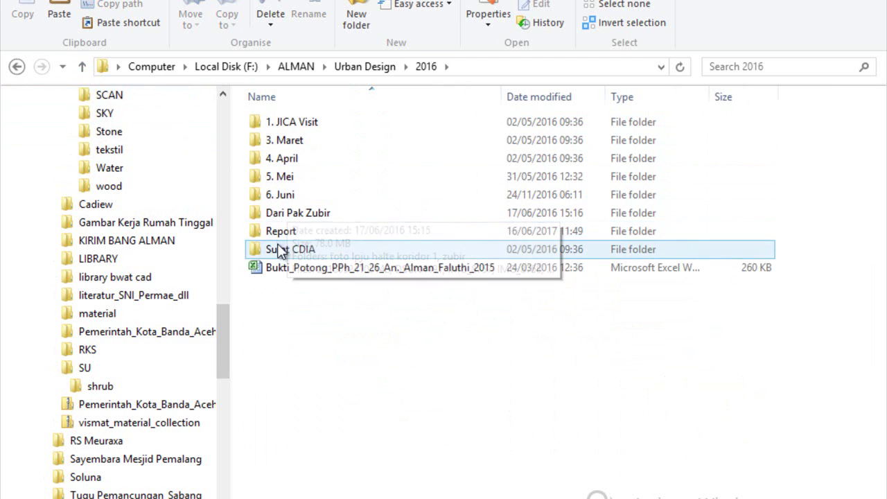
click(82, 67)
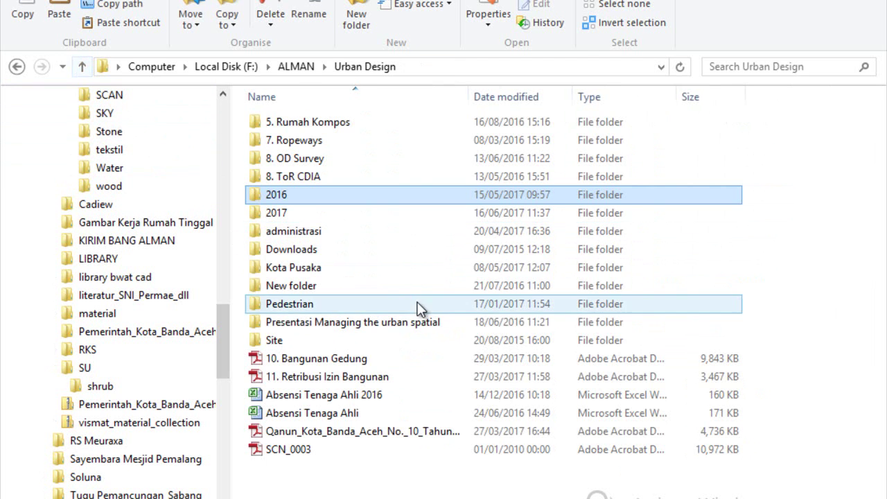